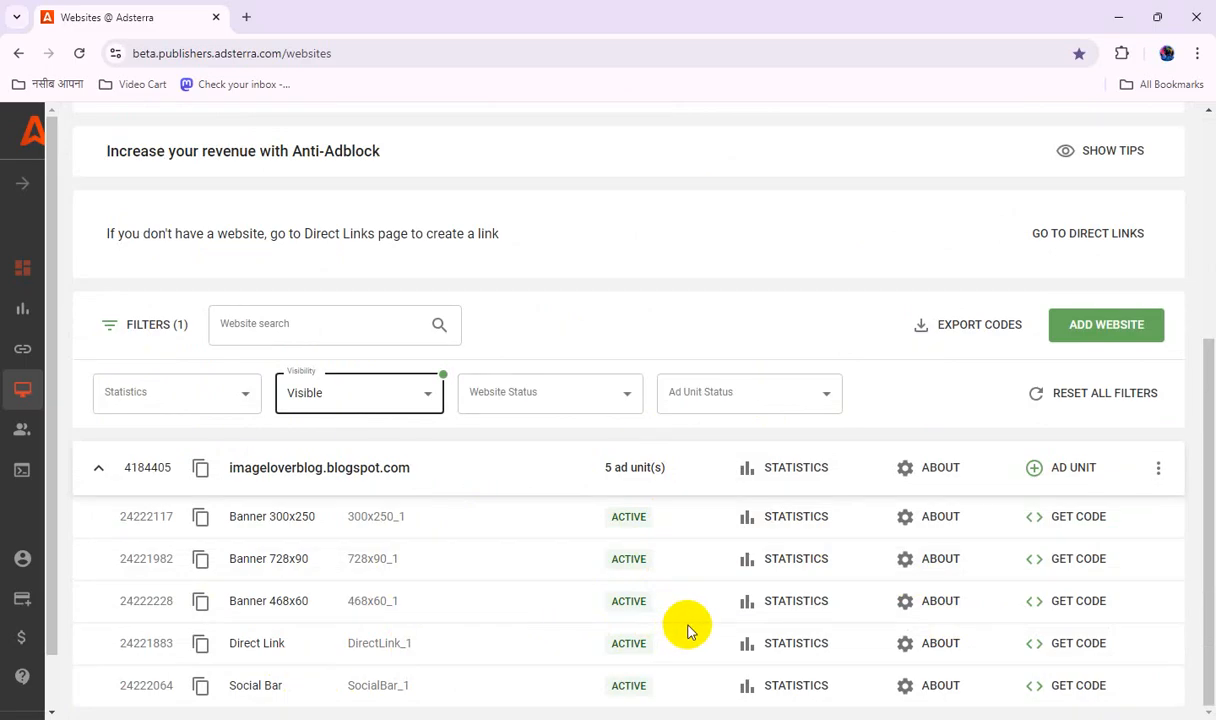
Open the statistics for imageloverblog.blogspot.com and review its daily impressions, clicks and revenue.
scroll(688, 630, "up", 1)
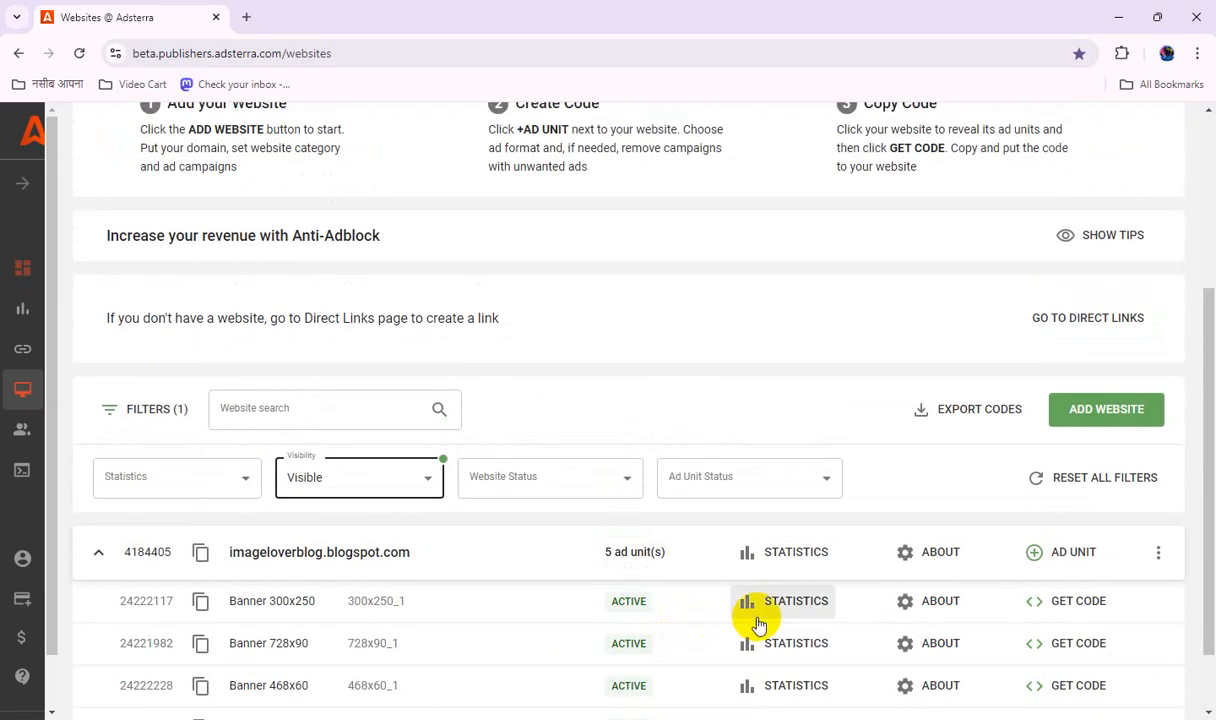
left_click(789, 553)
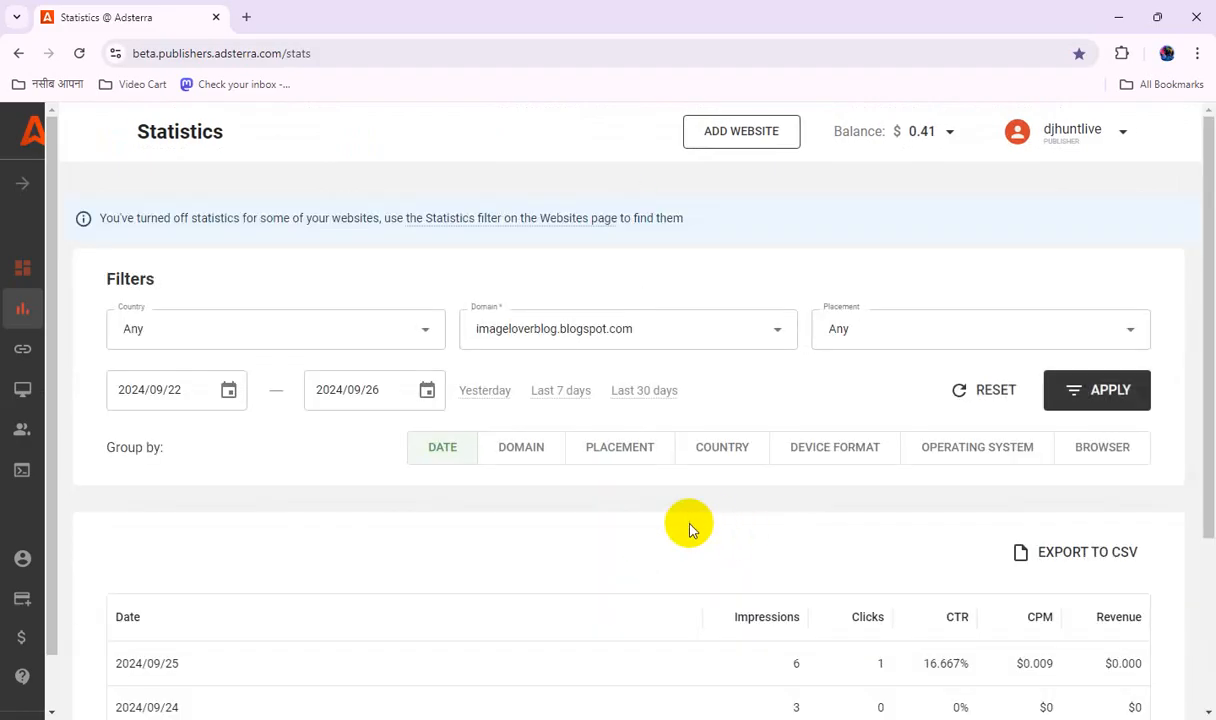
scroll(653, 557, "down", 3)
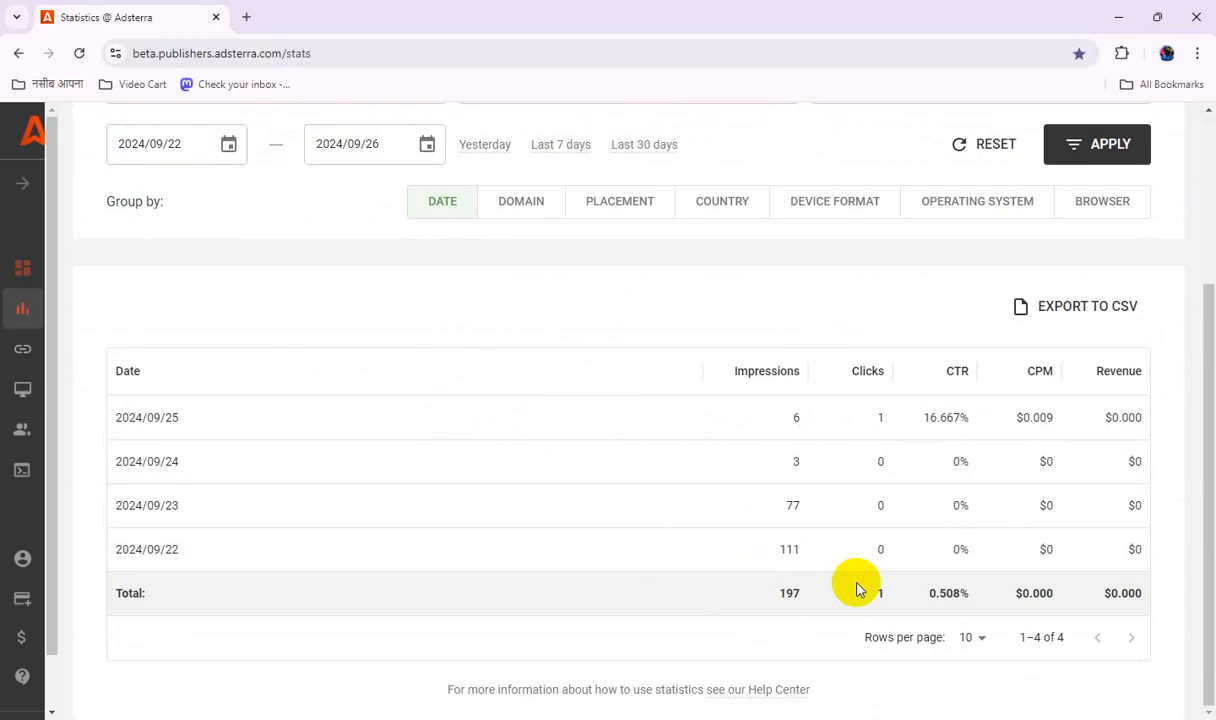
scroll(856, 590, "up", 3)
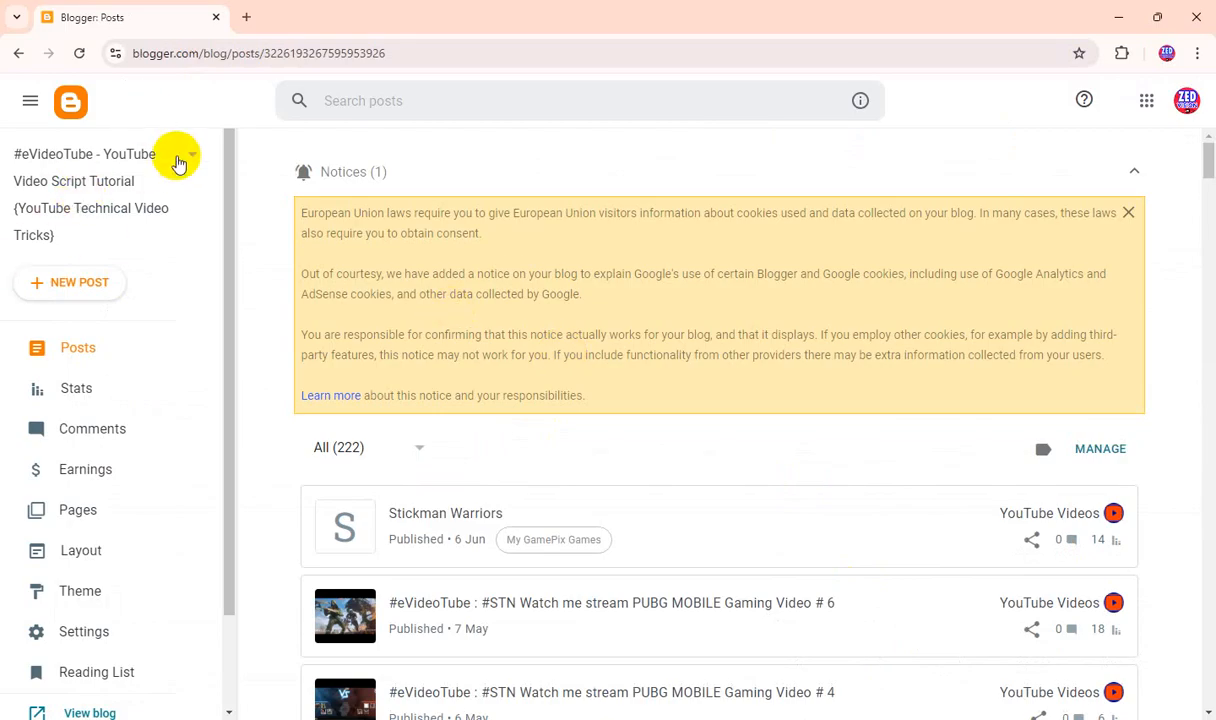
Switch to Blogger and start creating a new blog from the list of existing blogs.
left_click(178, 163)
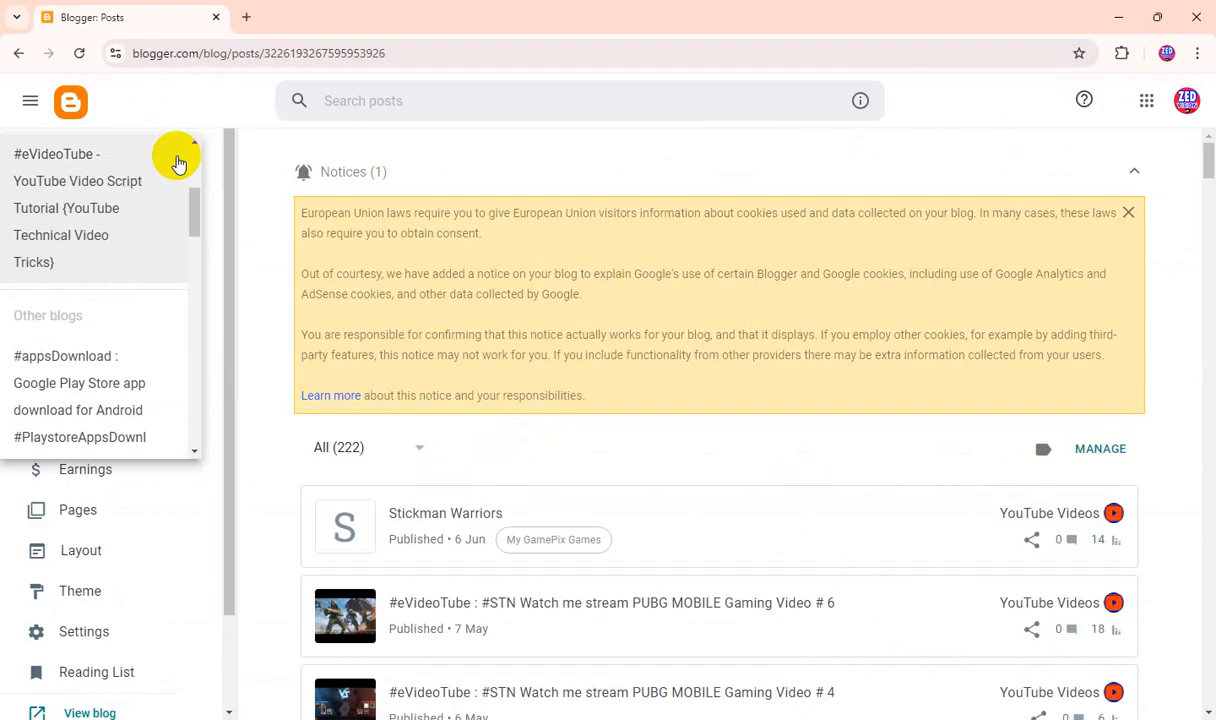
scroll(157, 348, "down", 10)
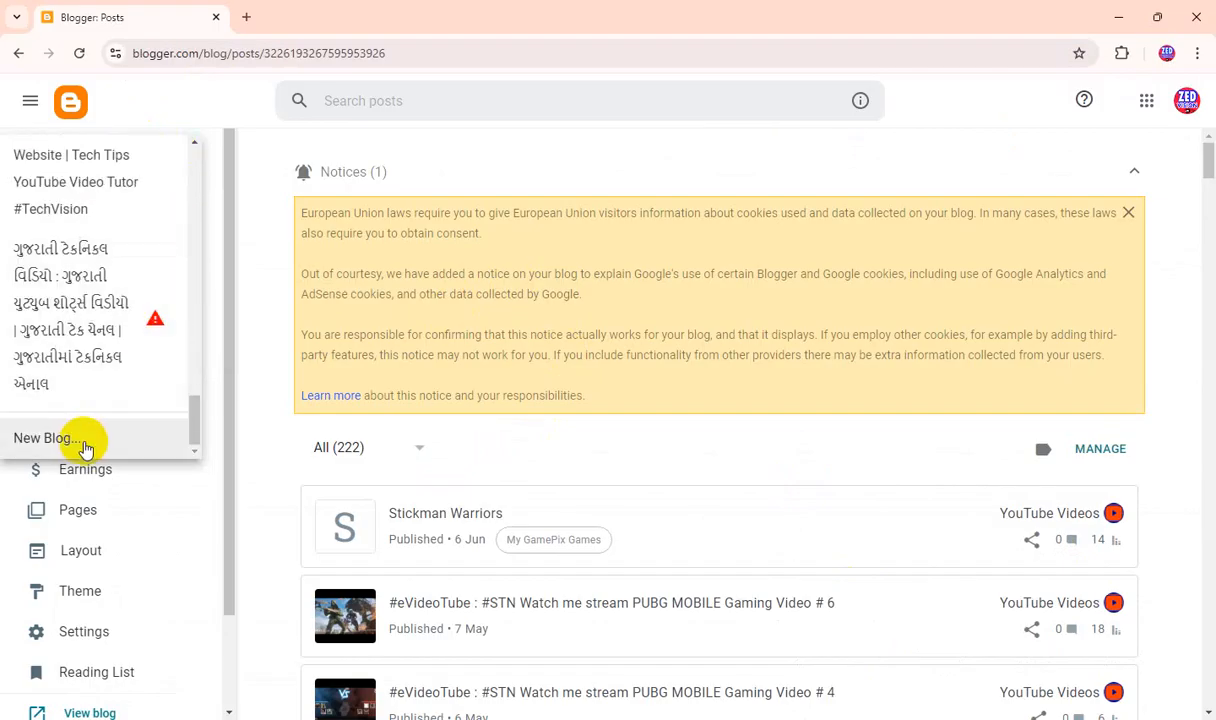
left_click(82, 440)
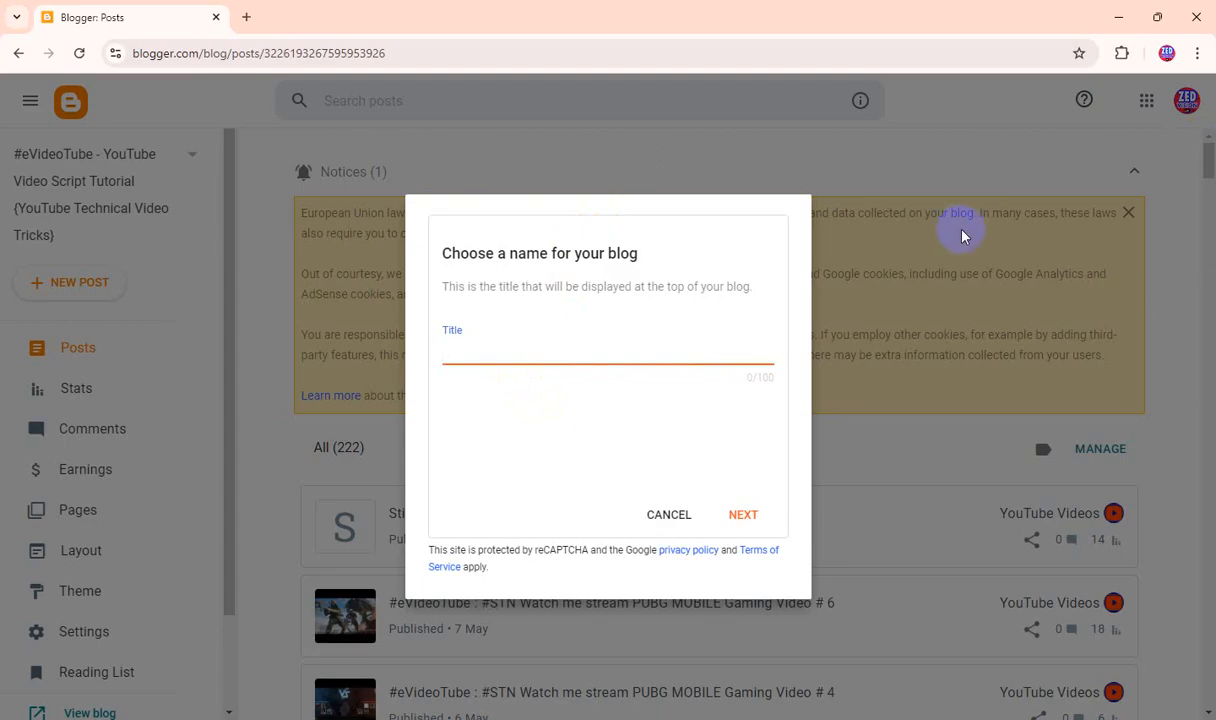
Enter the blog title "প্রতিদিন বাংলা খবর : বেঙ্গলী ট্রেন্ডিং নিউজ, বাংলার তাজা খবর, এপার বাংলা ওপার বাংলা, দেশী নিউজ".
type("h")
key("BackSpace")
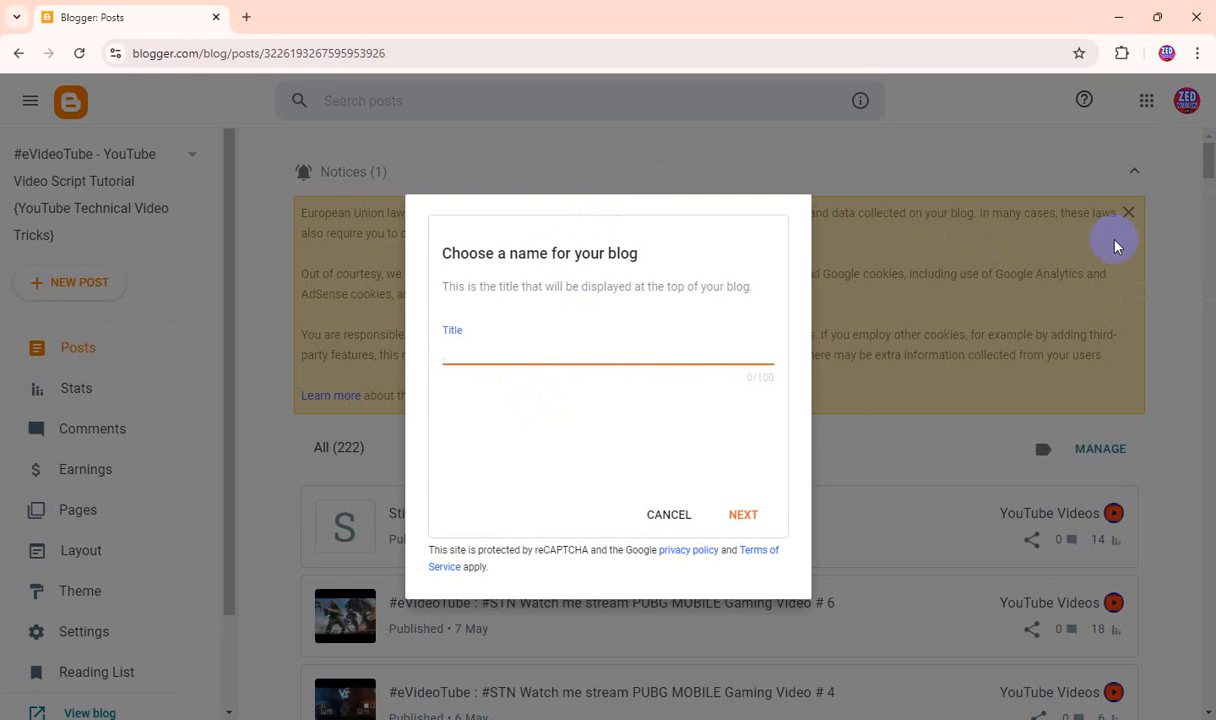
type("শুরত")
type("িদ")
type("িন")
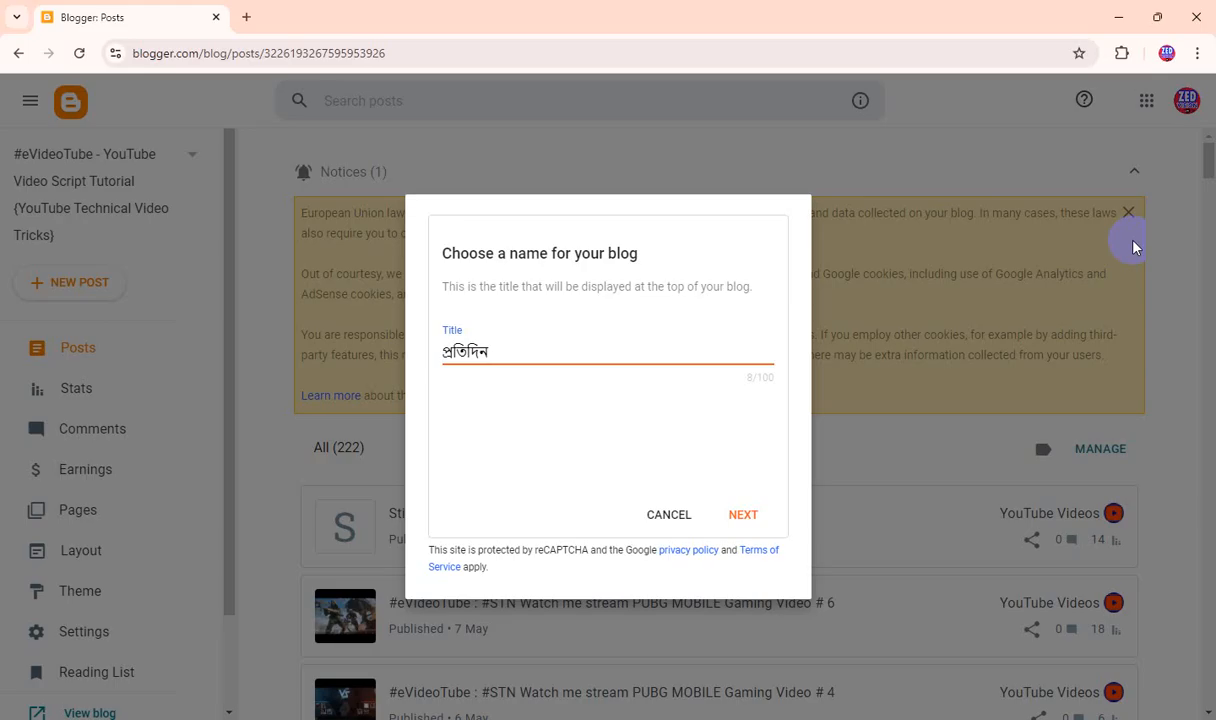
type("বাংলা খবর")
type("ে")
type("রেন্ডিং নিউজ, বাংলার তাজা খ")
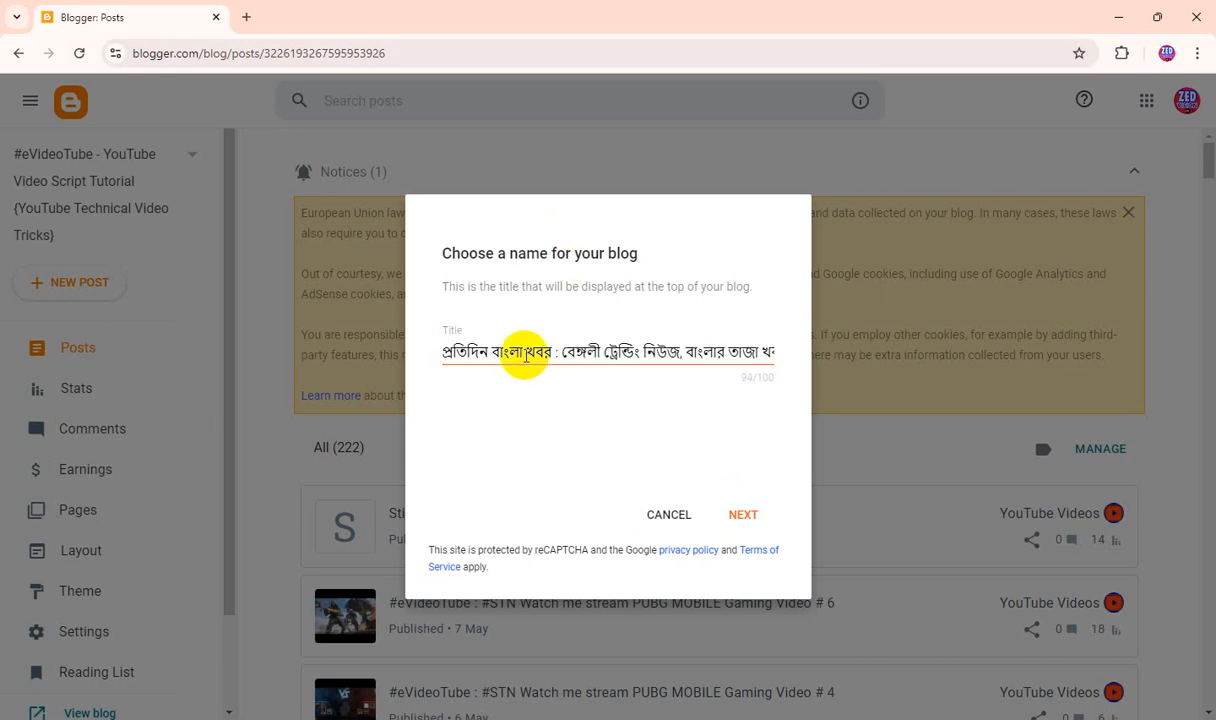
Check the wording of the blog title and continue to choosing the blog's URL.
left_click(522, 355)
left_click_drag(522, 355, 456, 350)
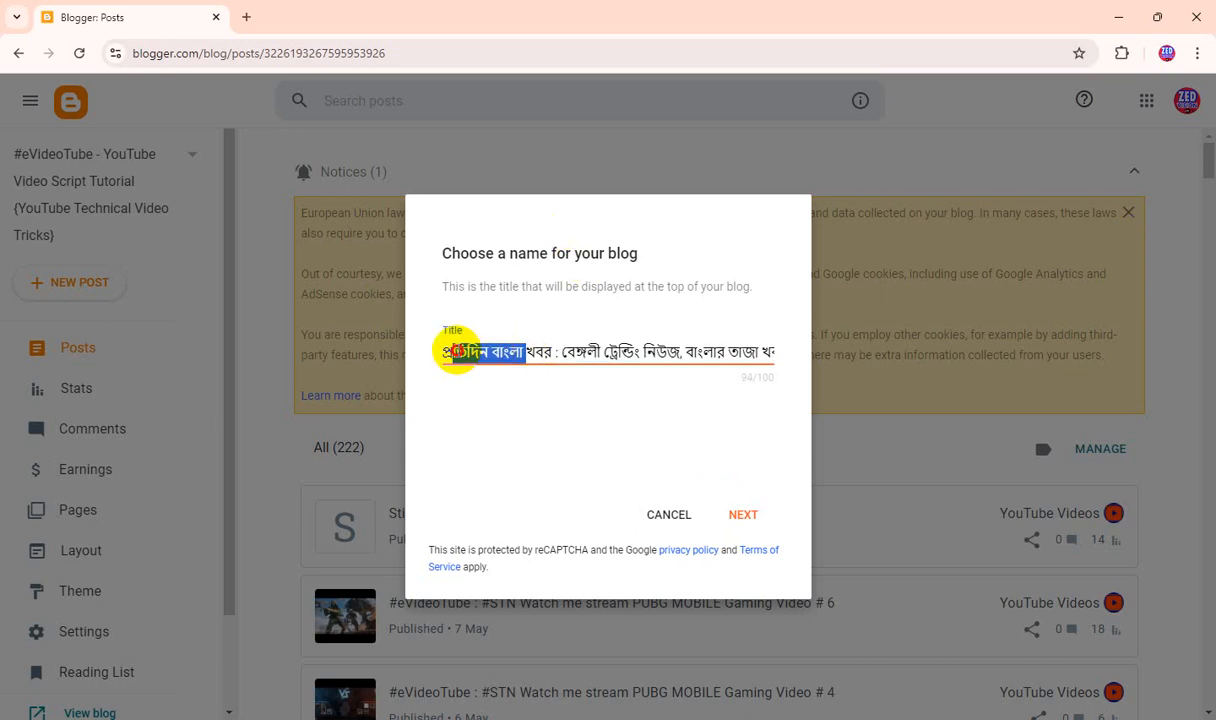
left_click(546, 348)
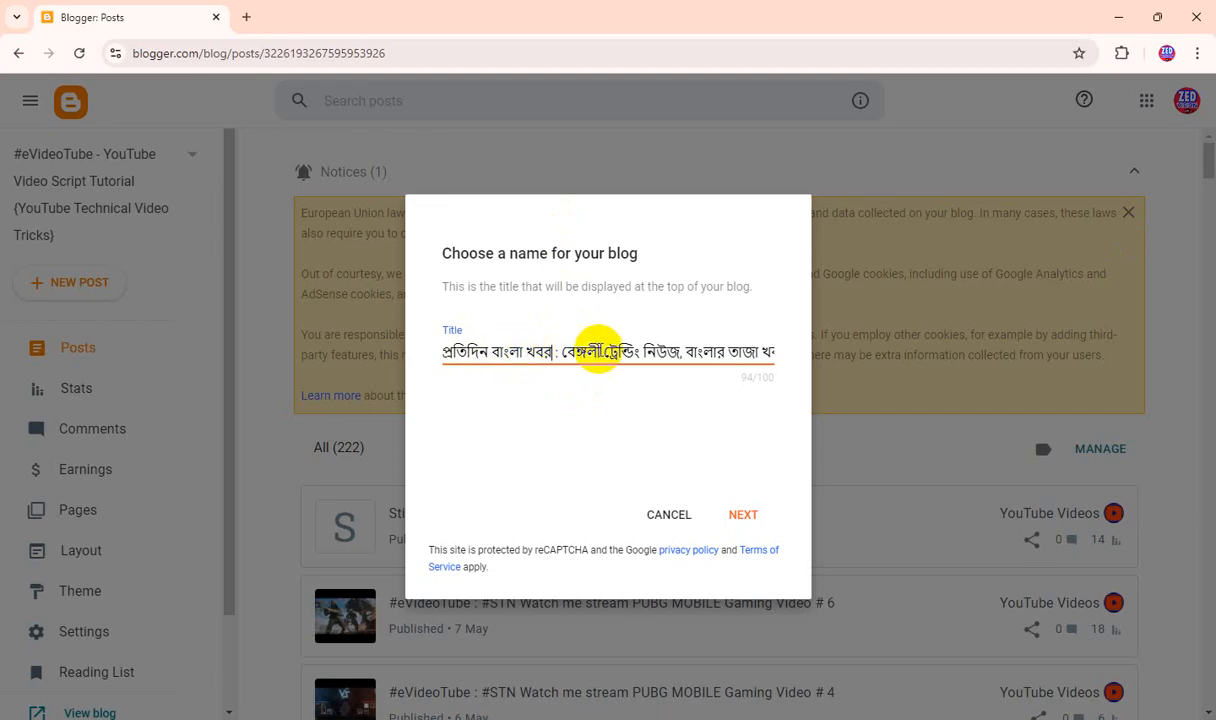
left_click_drag(556, 350, 765, 352)
left_click(603, 404)
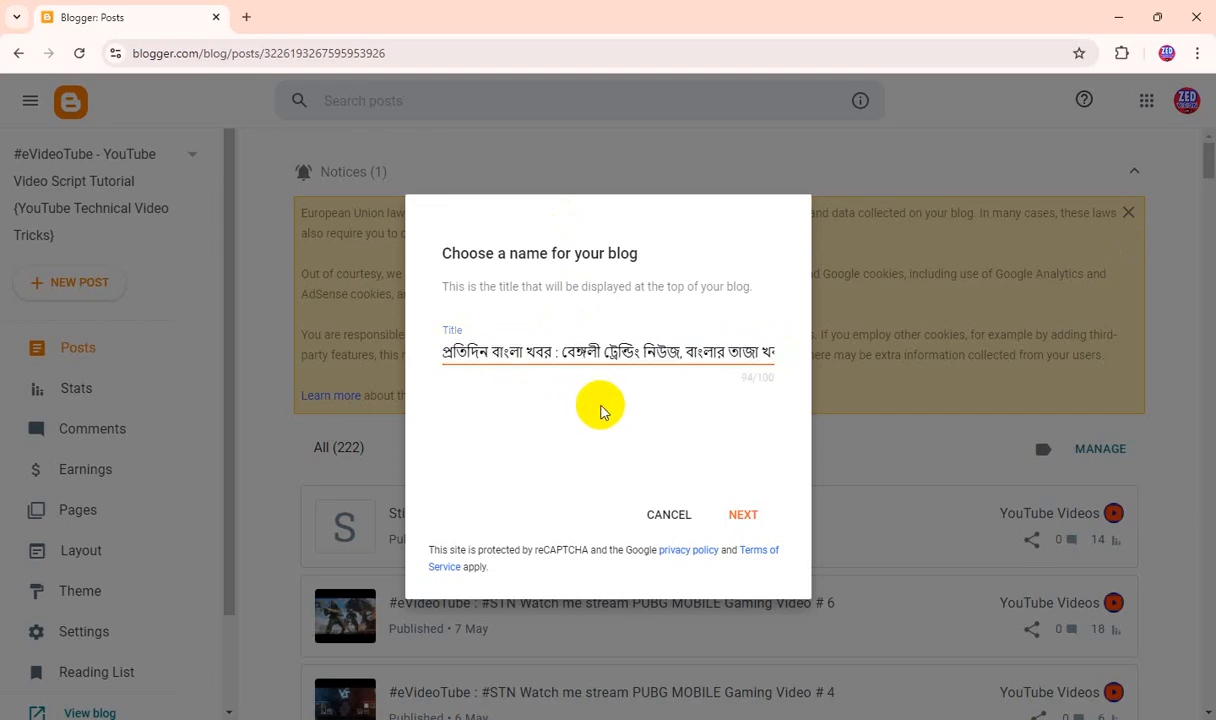
left_click(752, 514)
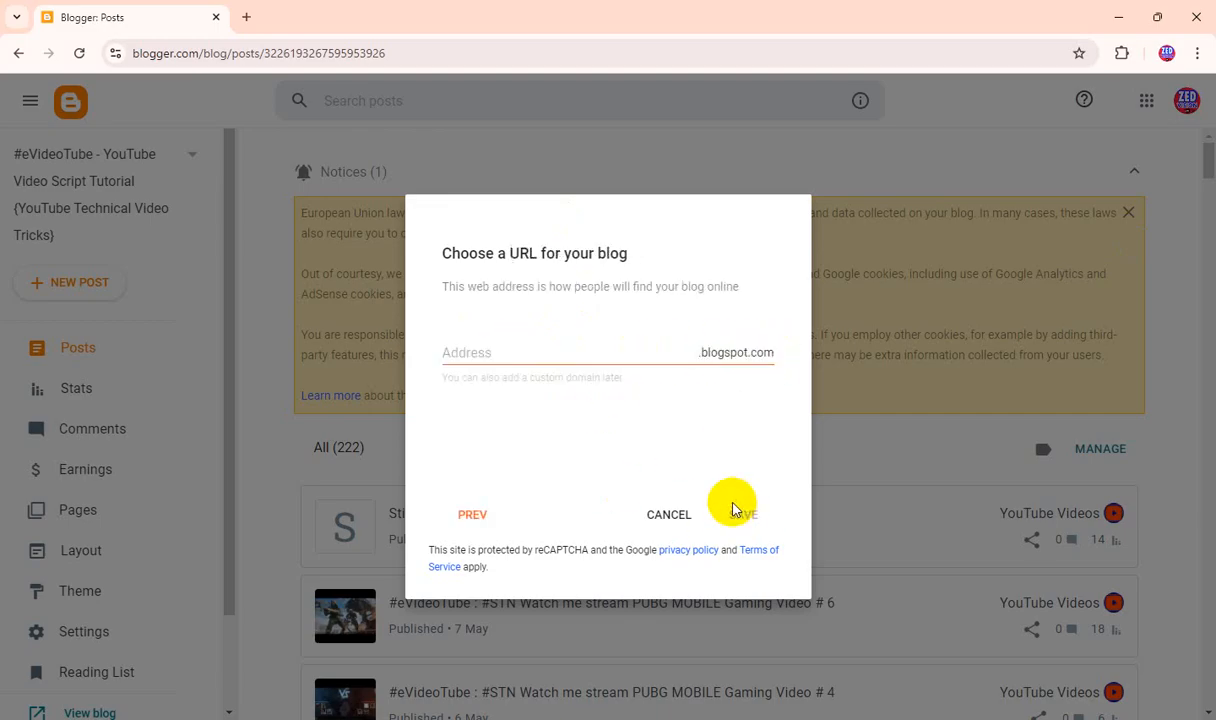
Try banglanewspratidin as the blogspot.com address for the new blog.
left_click(524, 346)
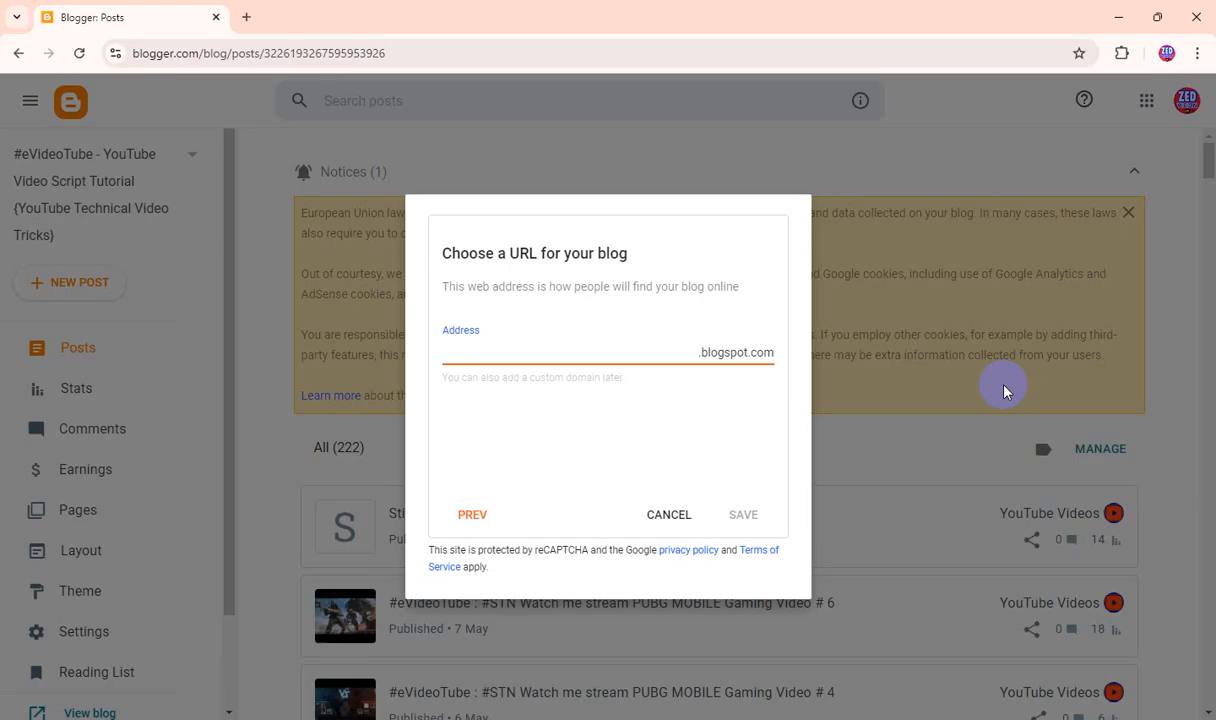
type("s")
key("BackSpace")
type("ban")
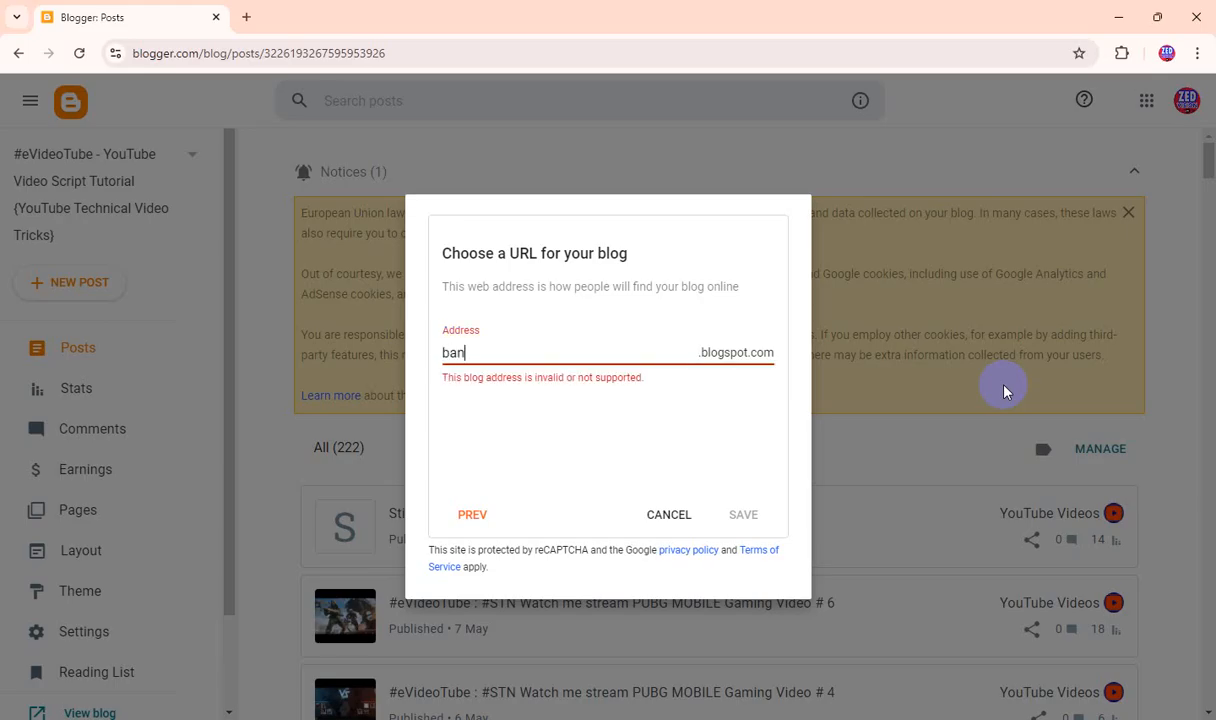
type("glanewsprati")
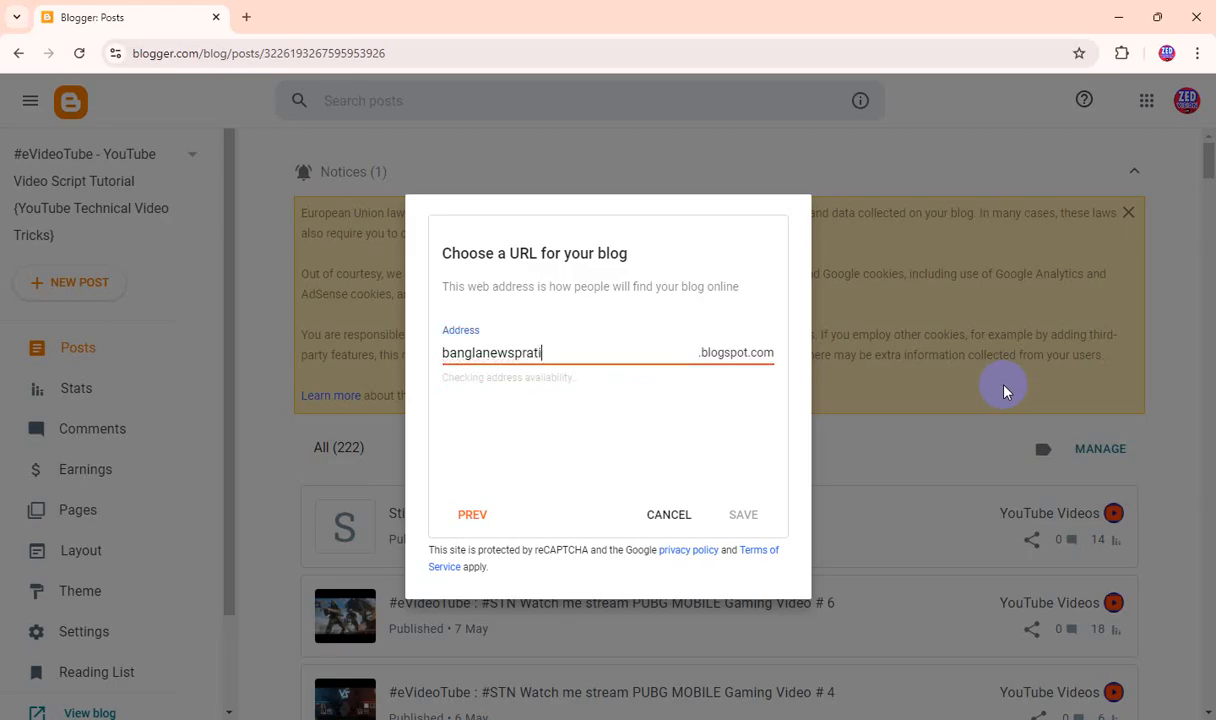
type("din")
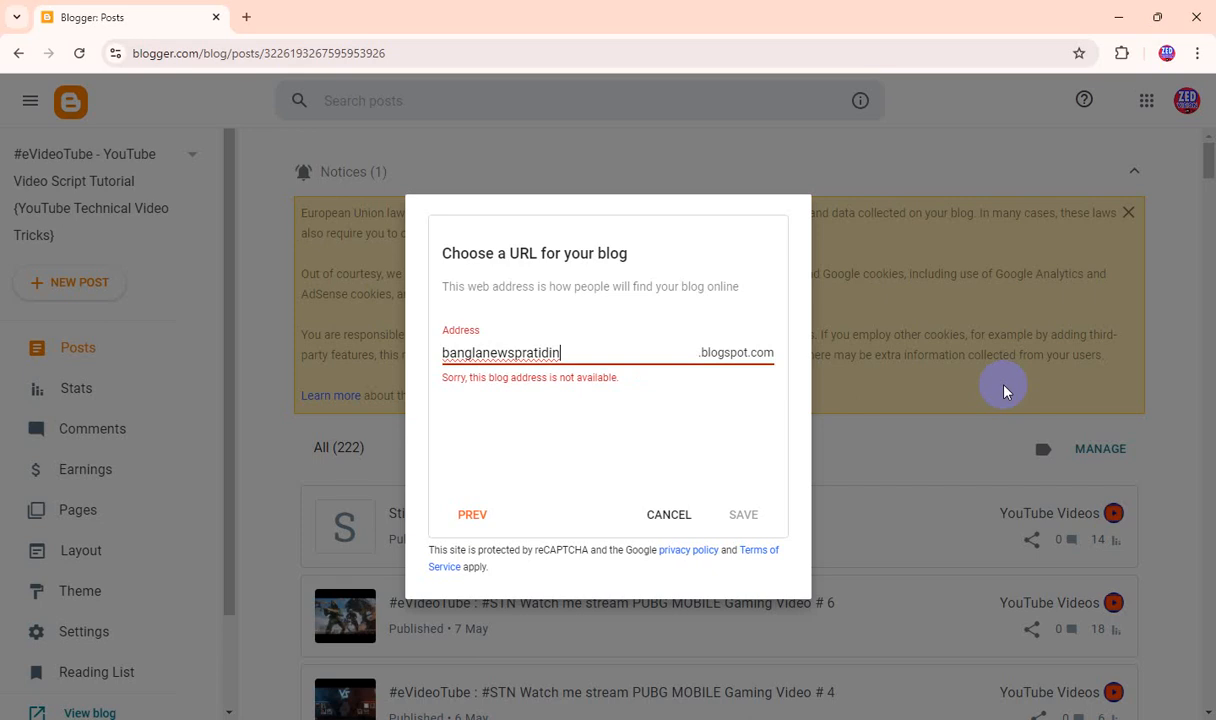
Shorten the attempted blog address and try the variants banglanewss and banglanews.
key("BackSpace")
key("BackSpace")
key("BackSpace")
key("BackSpace")
key("BackSpace")
key("BackSpace")
key("BackSpace")
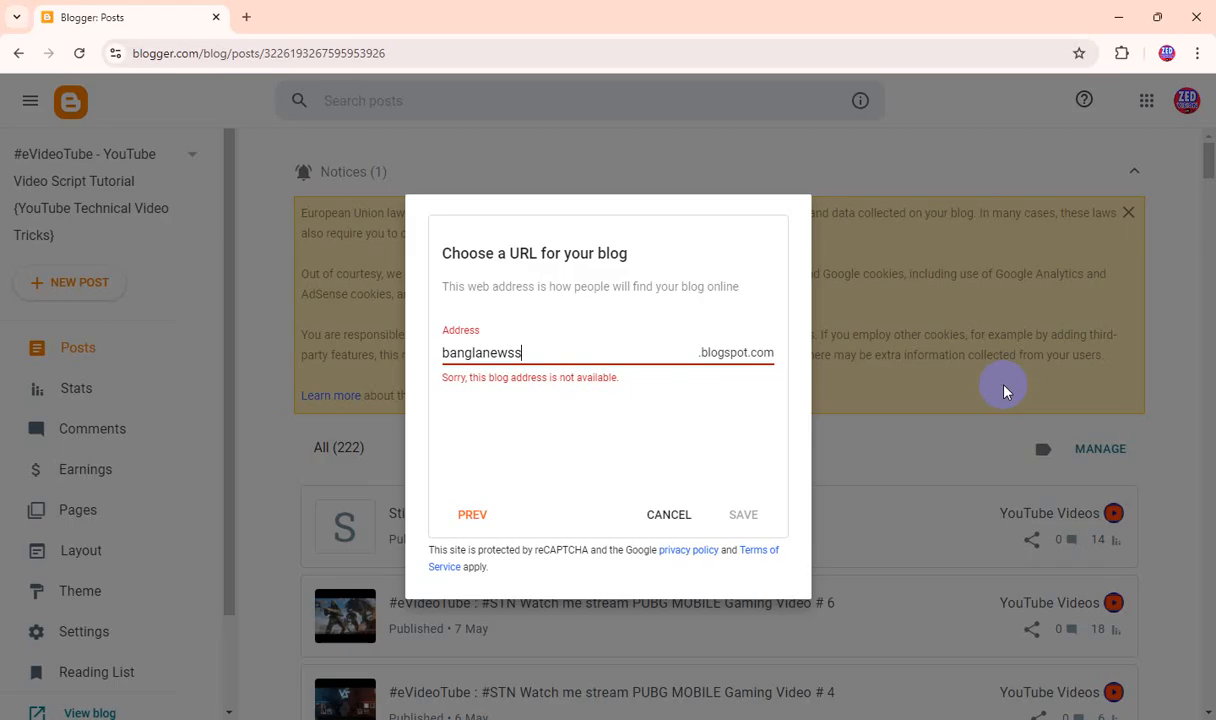
type("s")
key("BackSpace")
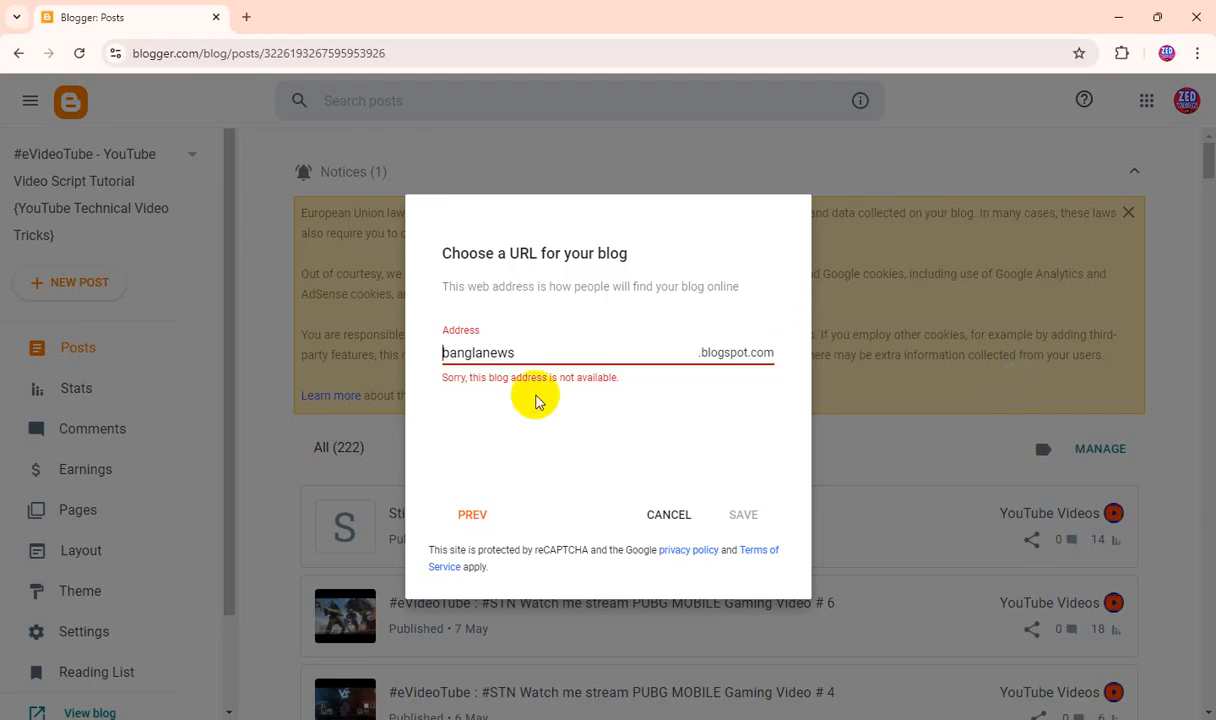
Go back to the blog title to recheck it and return to the address entry.
left_click(472, 512)
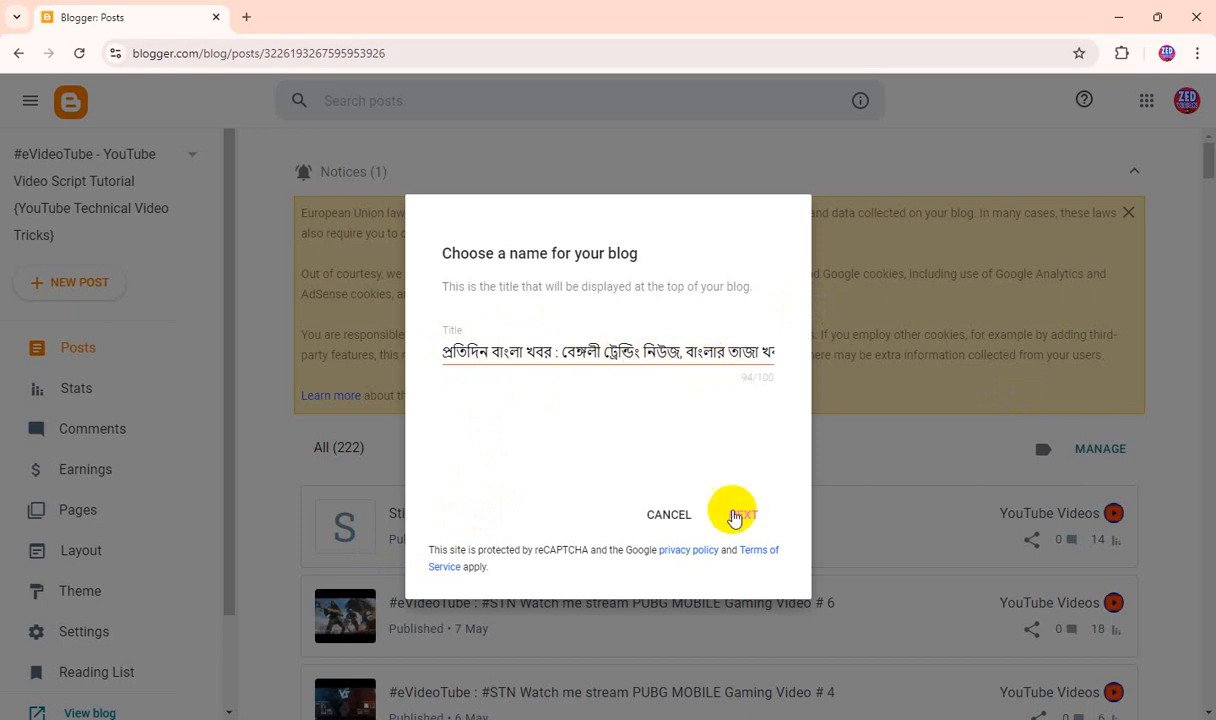
left_click(743, 514)
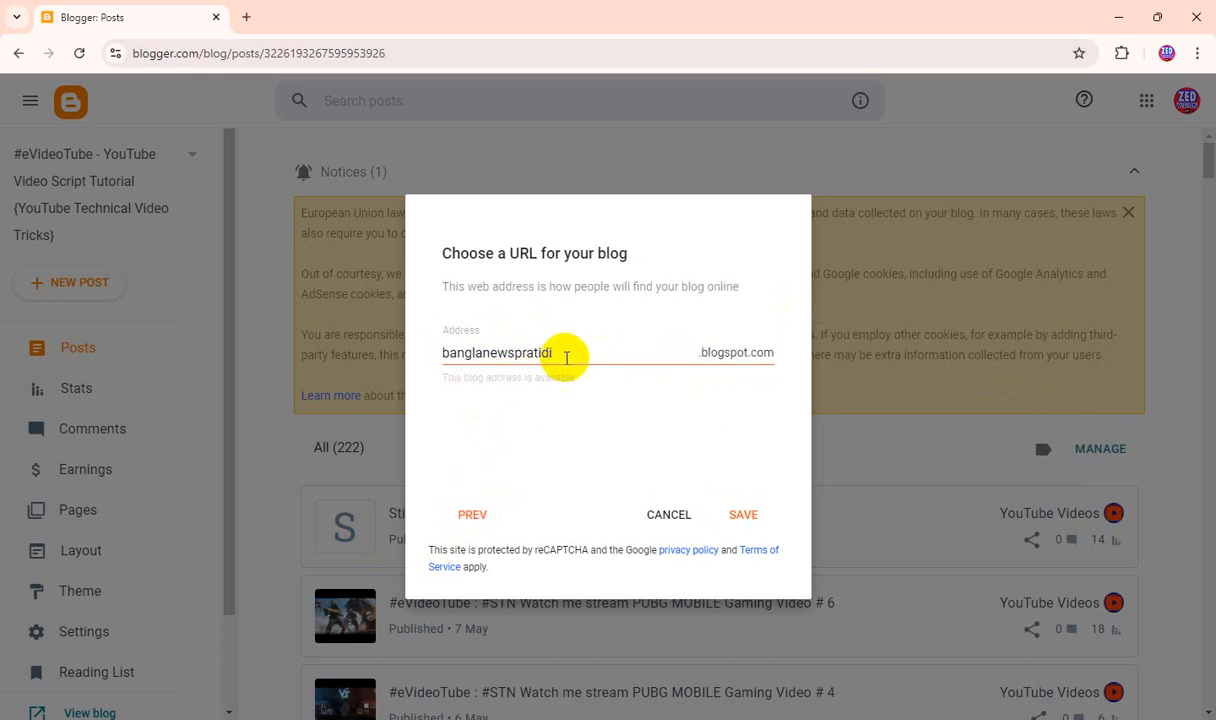
left_click_drag(556, 350, 366, 353)
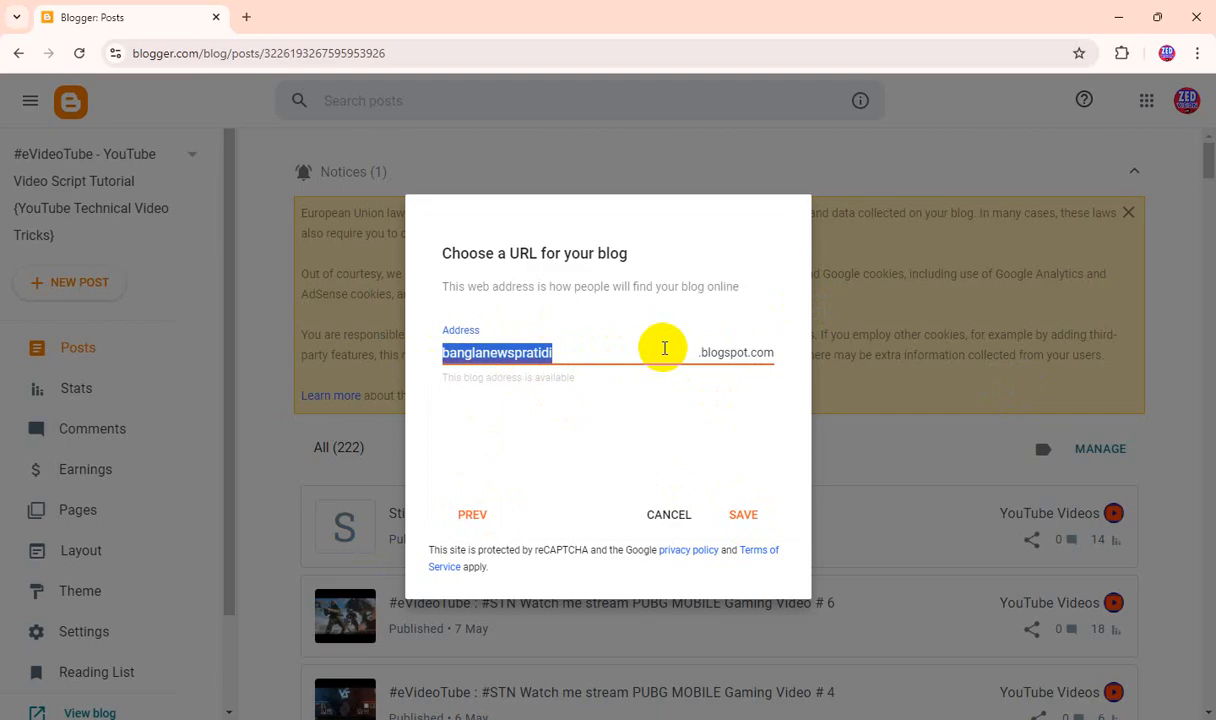
left_click(473, 512)
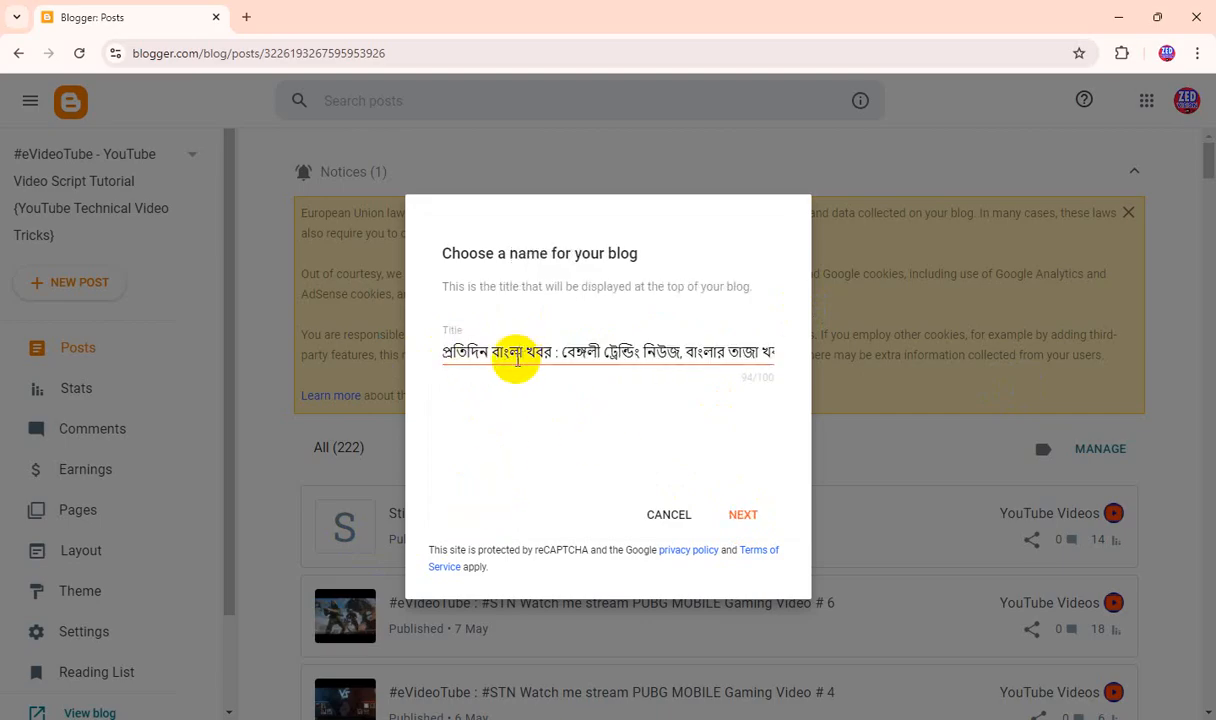
left_click(737, 512)
Replace the blog address with pratidinbanglakhabar and save to create the blog.
left_click_drag(565, 349, 312, 356)
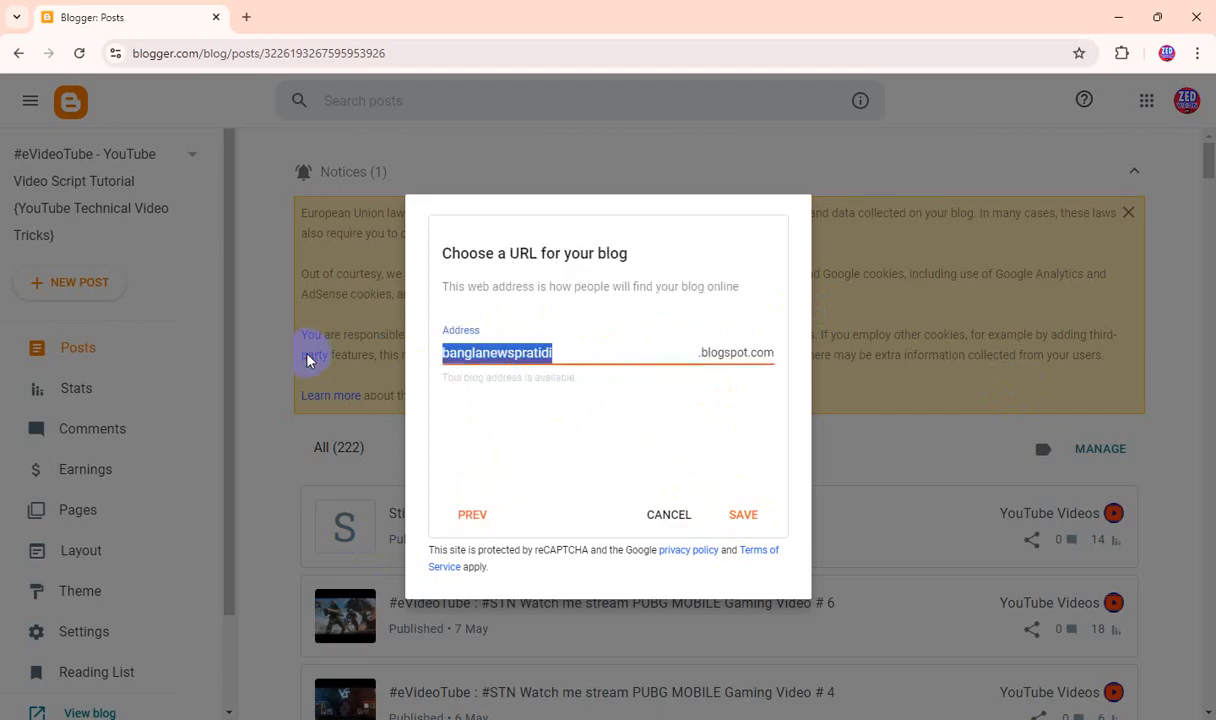
type("prat")
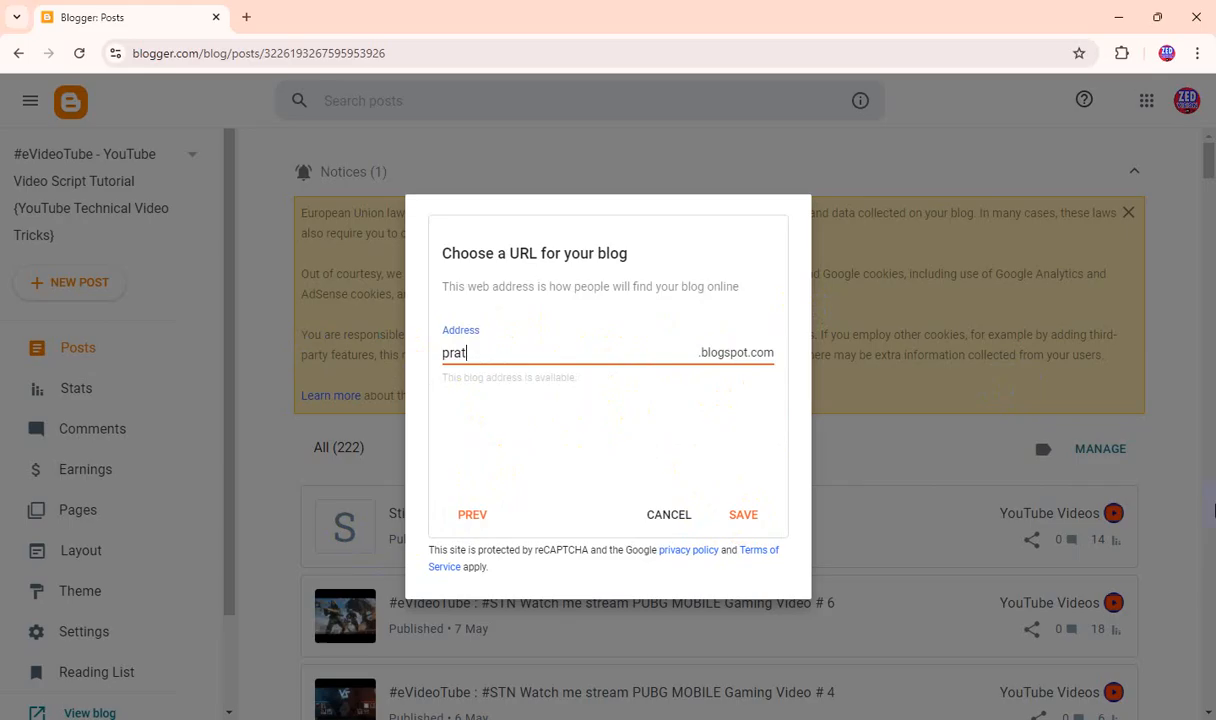
type("idin")
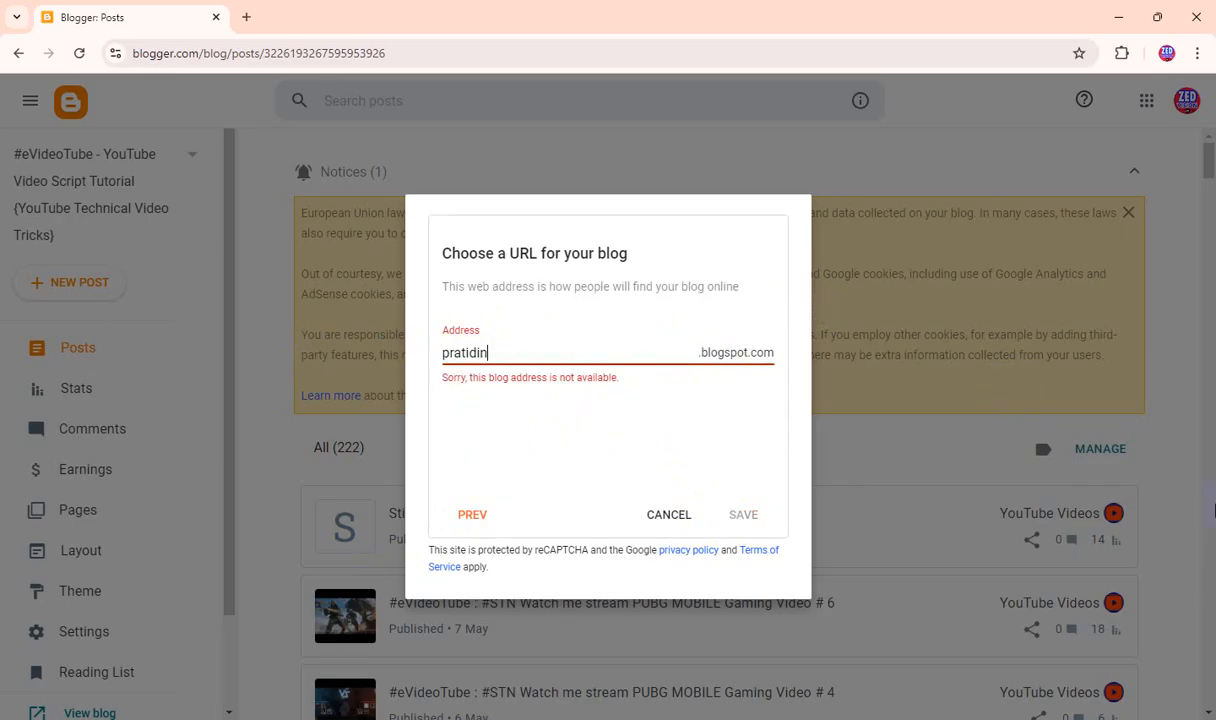
type("banglakhabar")
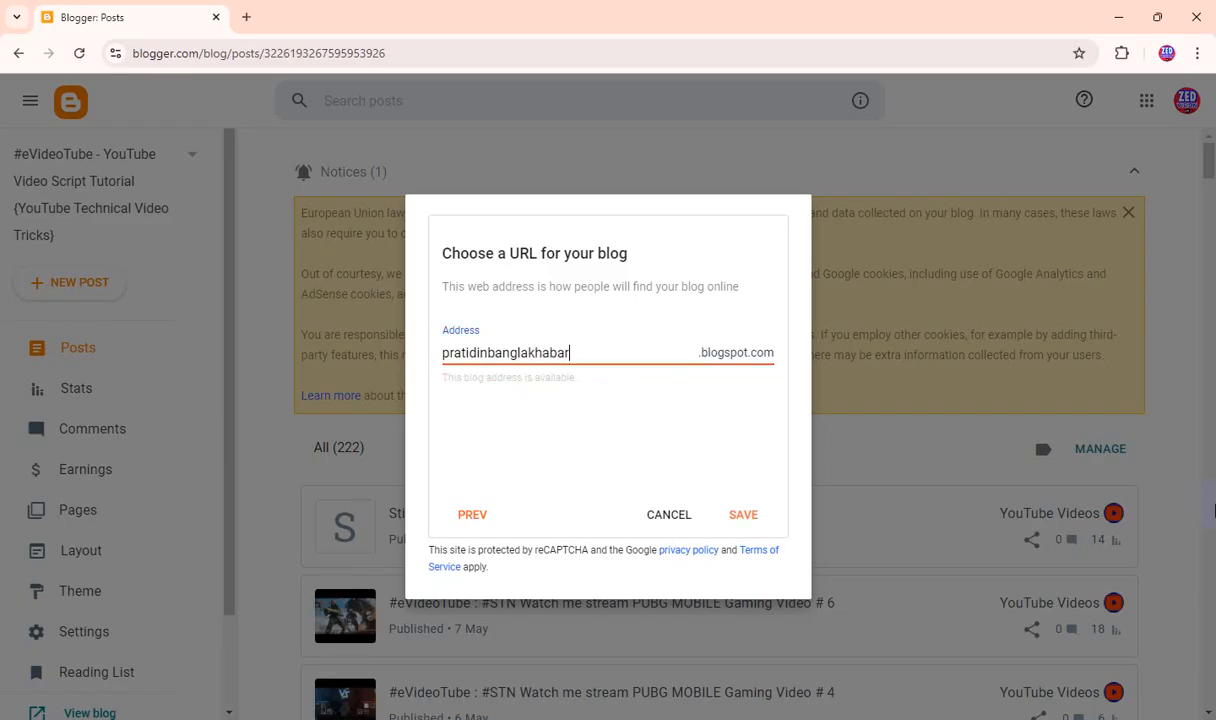
left_click(505, 361)
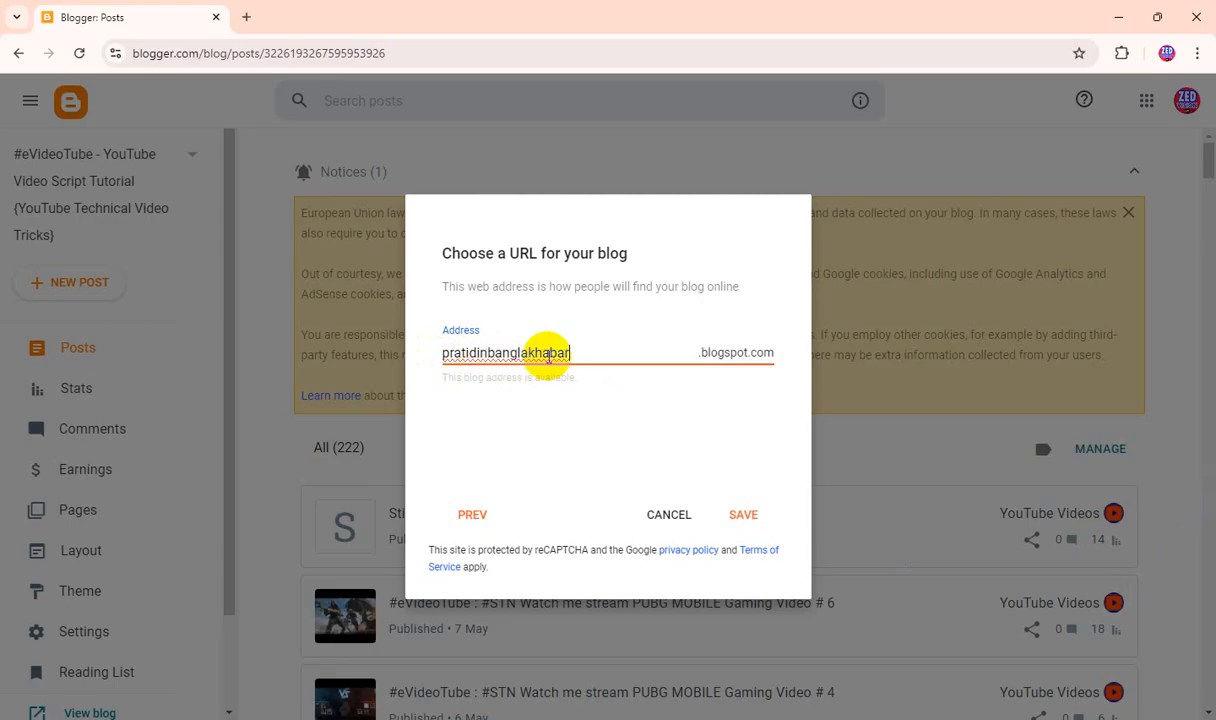
left_click(748, 513)
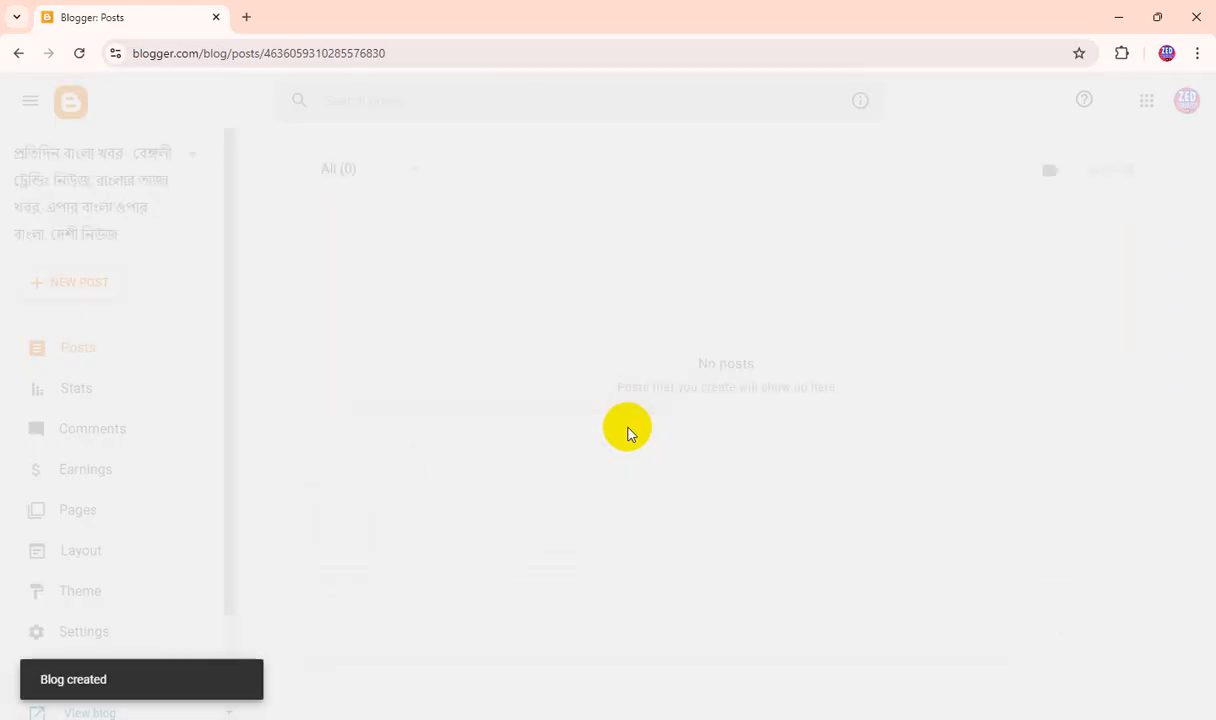
View the new blog's live page, check its address and title, and return to the Blogger dashboard.
scroll(48, 425, "down", 2)
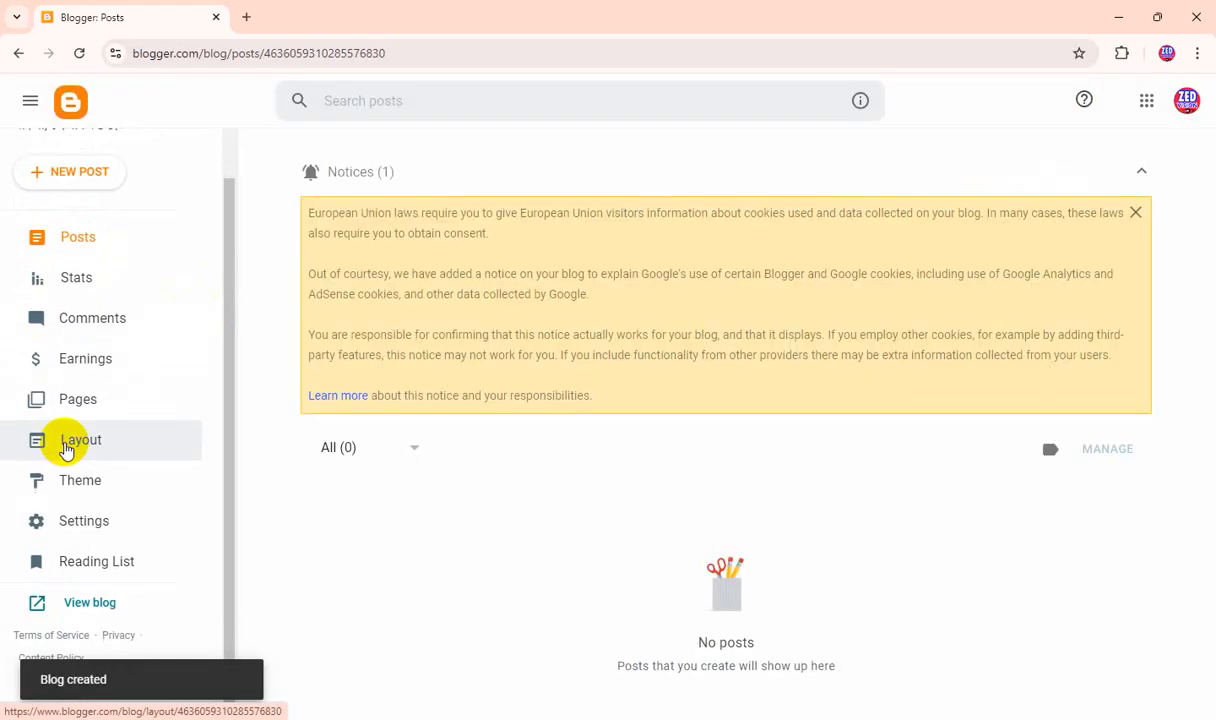
left_click(101, 608)
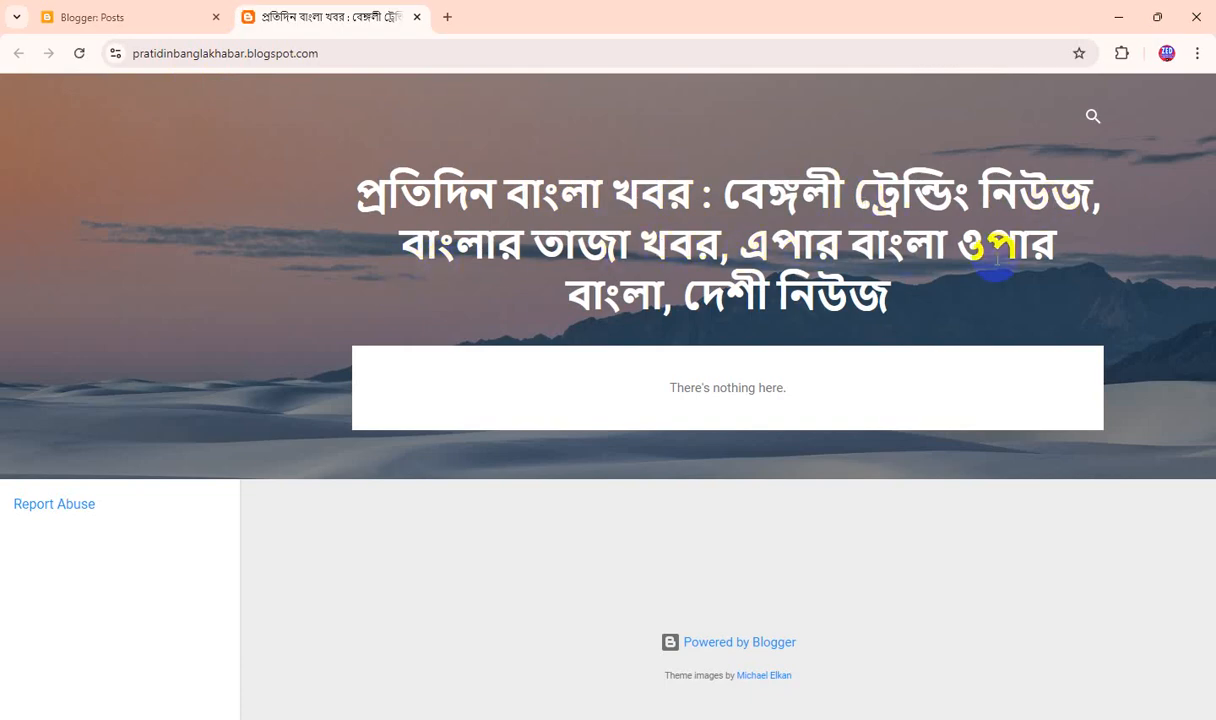
left_click(486, 53)
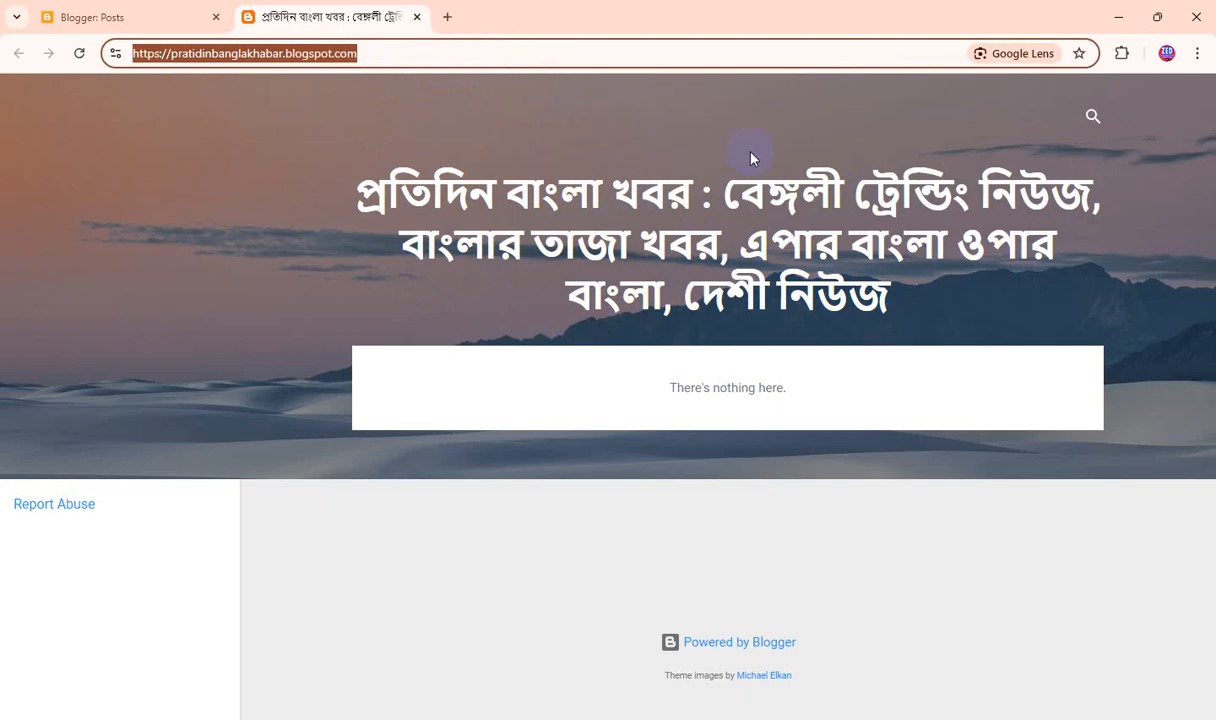
triple_click(622, 313)
left_click(655, 270)
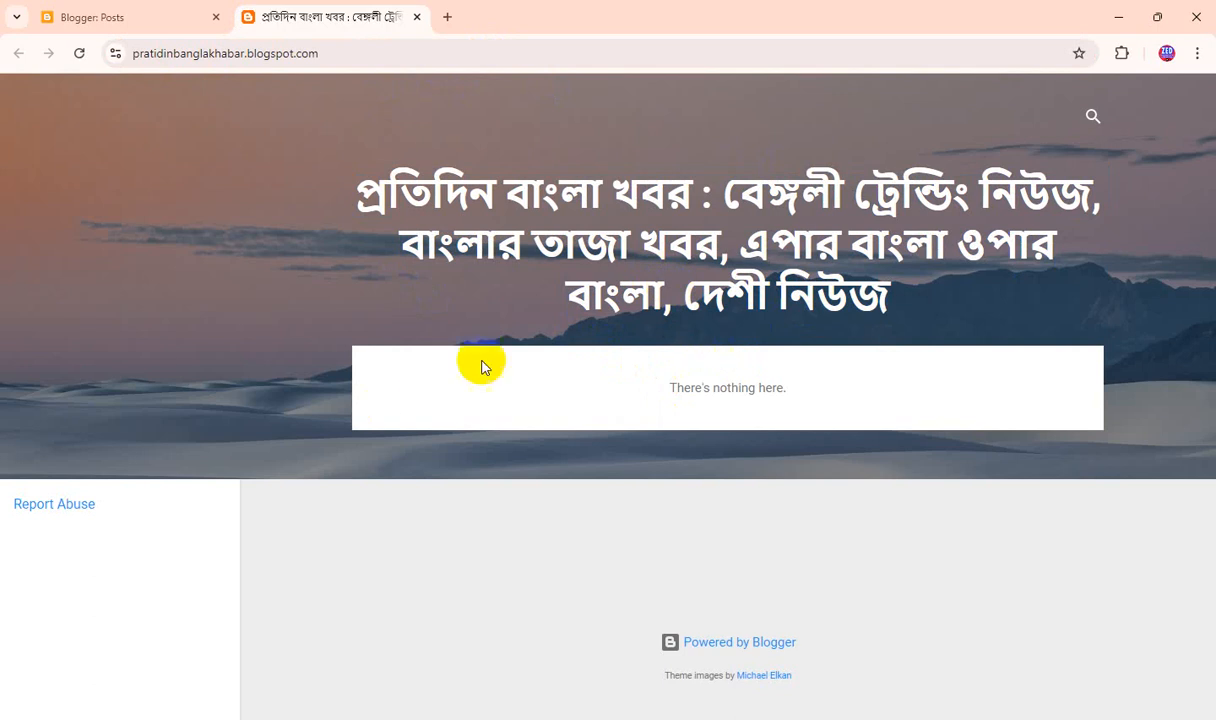
left_click(133, 17)
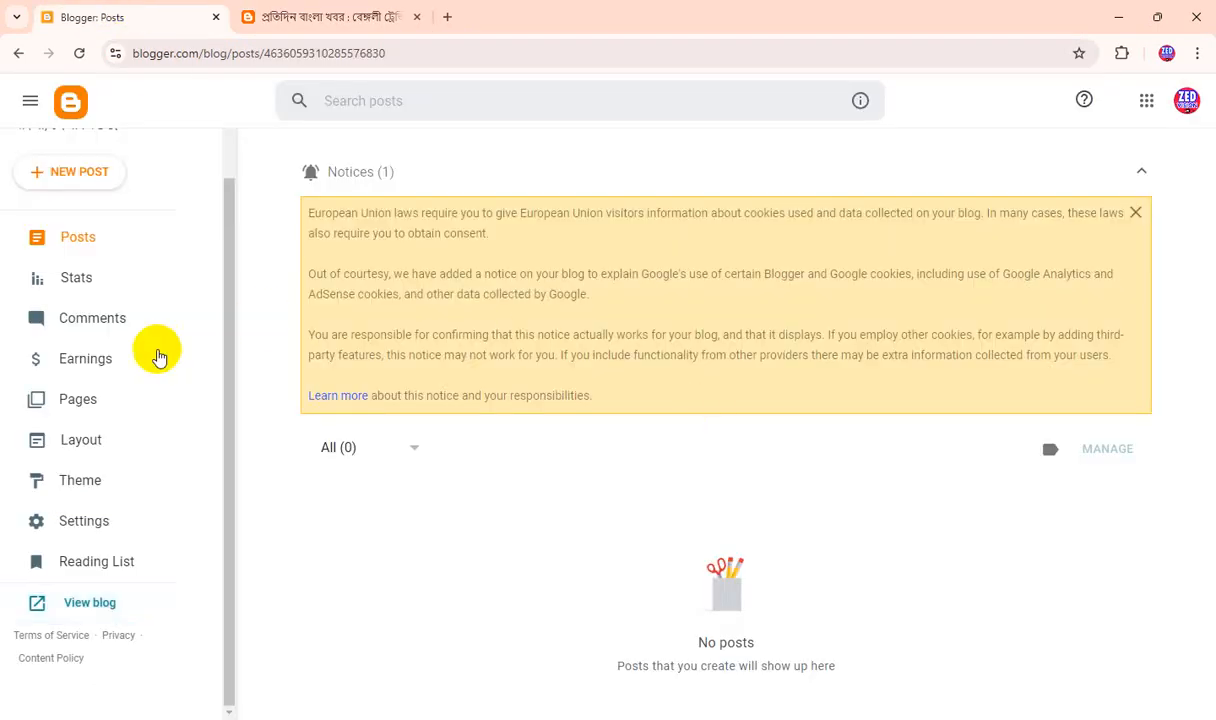
Download a backup of the blog's current Contempo Light theme.
left_click(92, 481)
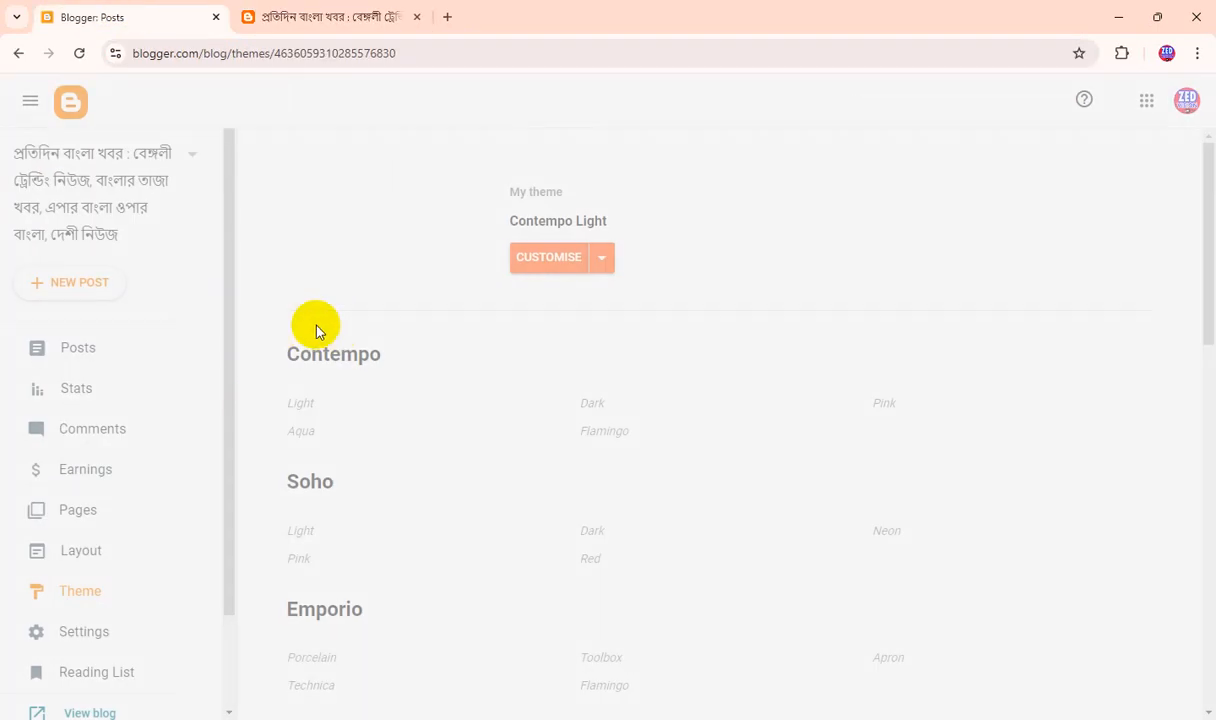
scroll(635, 410, "down", 3)
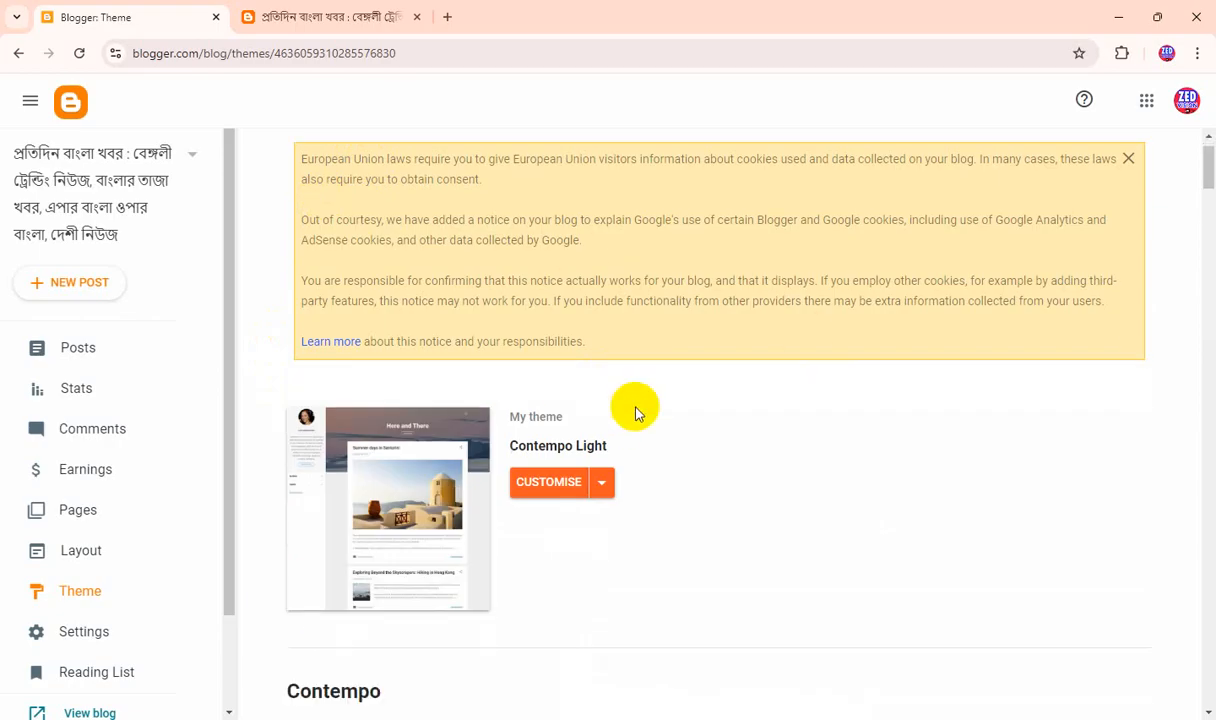
left_click(609, 290)
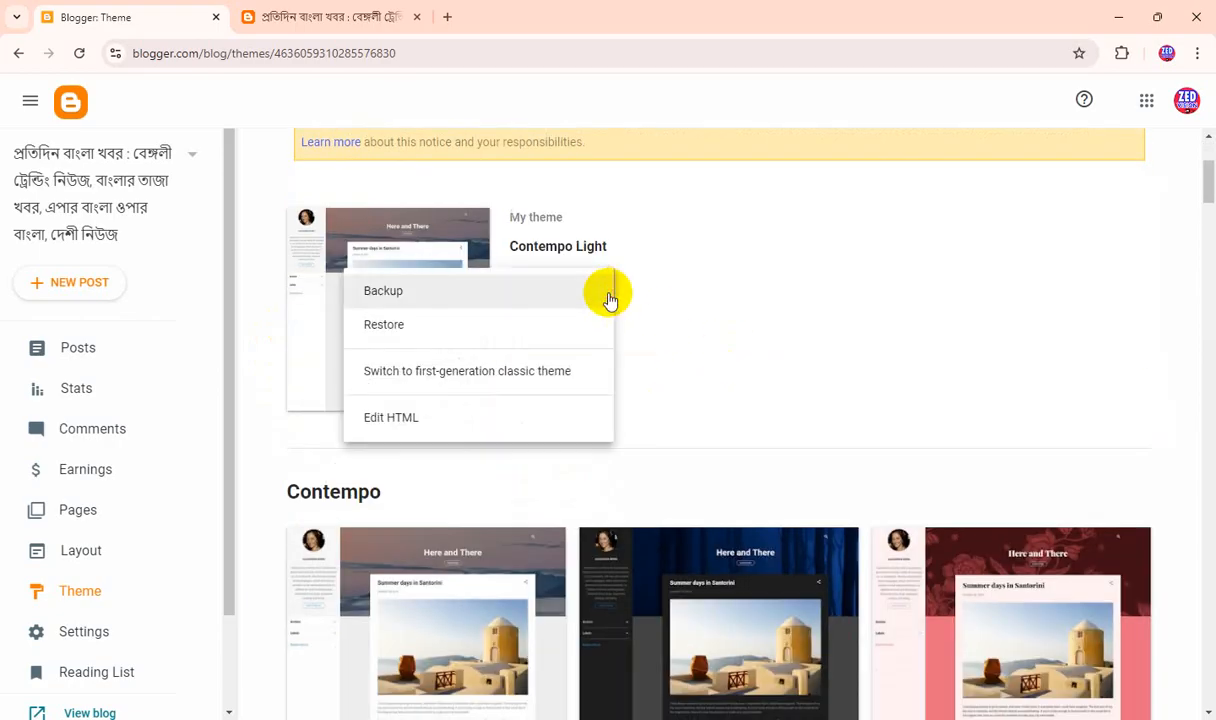
left_click(429, 293)
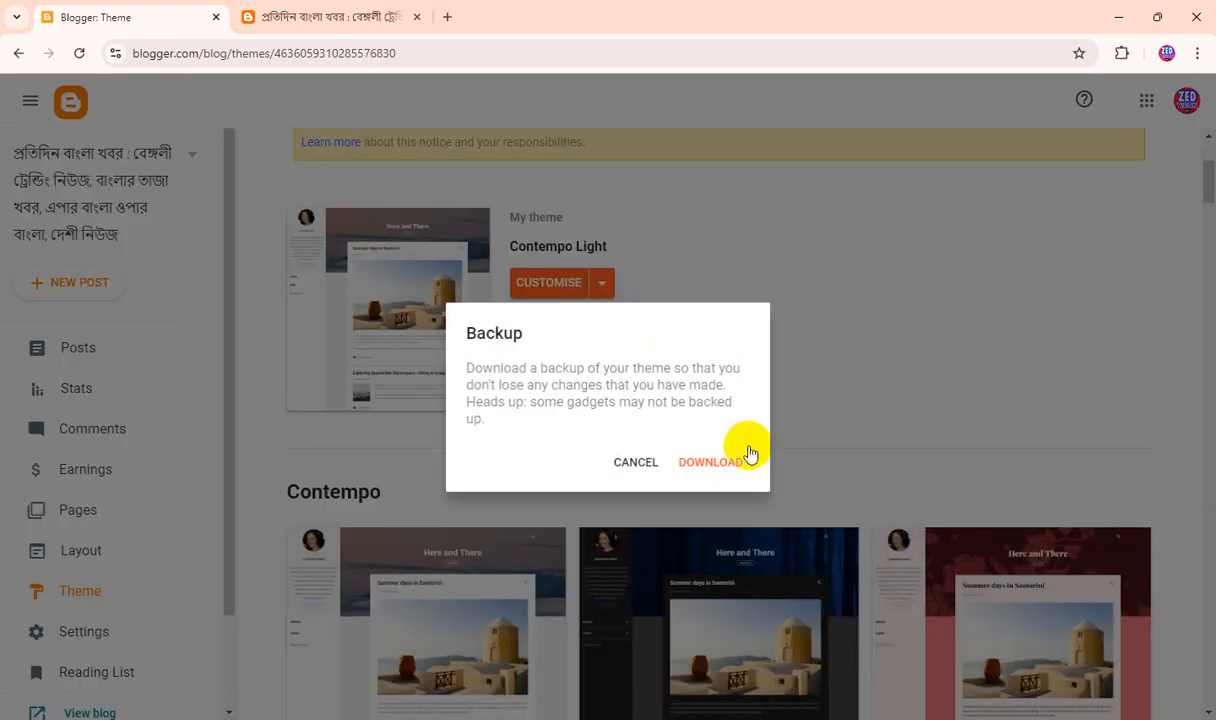
left_click(722, 460)
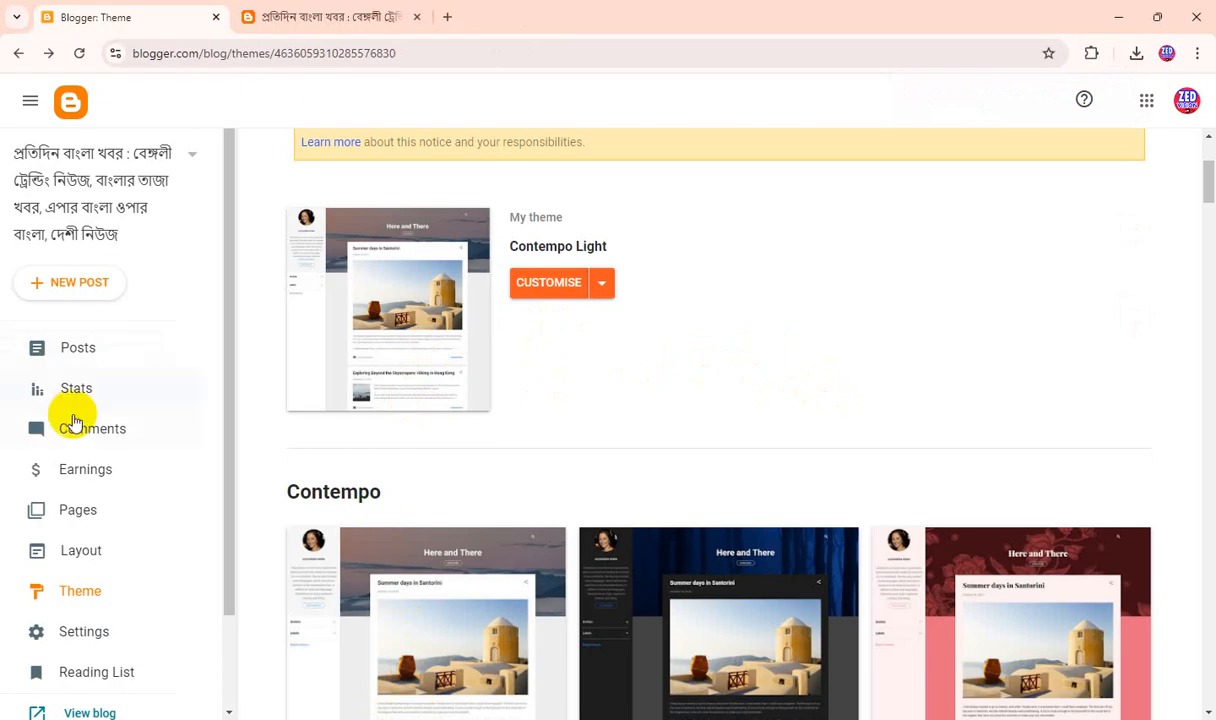
Replace the theme's entire HTML with the copied custom template code, save it, and return to the theme overview.
scroll(90, 420, "down", 2)
scroll(103, 416, "up", 2)
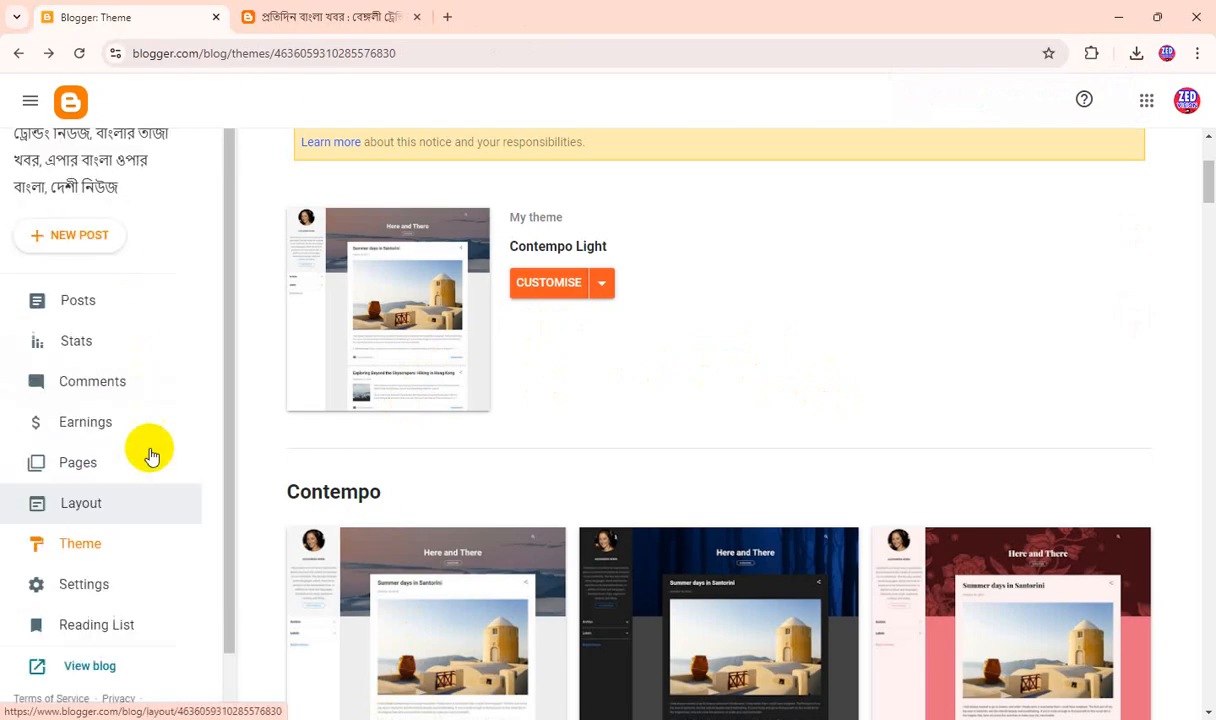
left_click(603, 285)
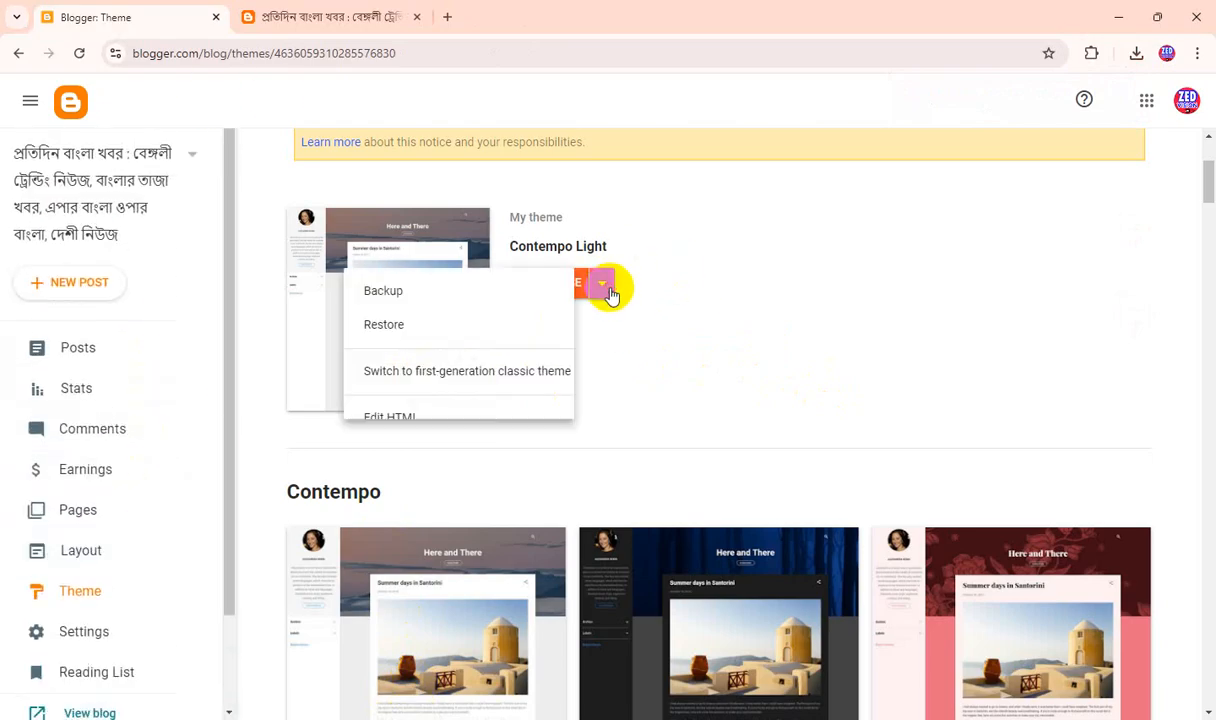
left_click(418, 416)
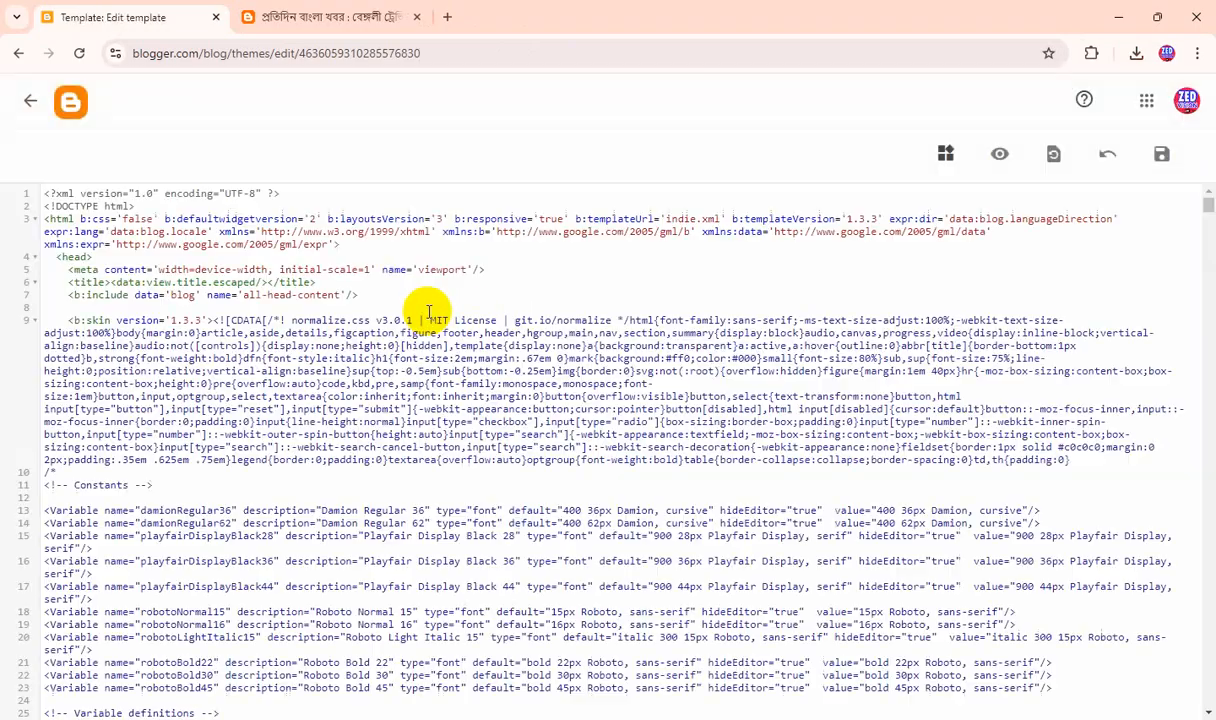
key("ctrl+a")
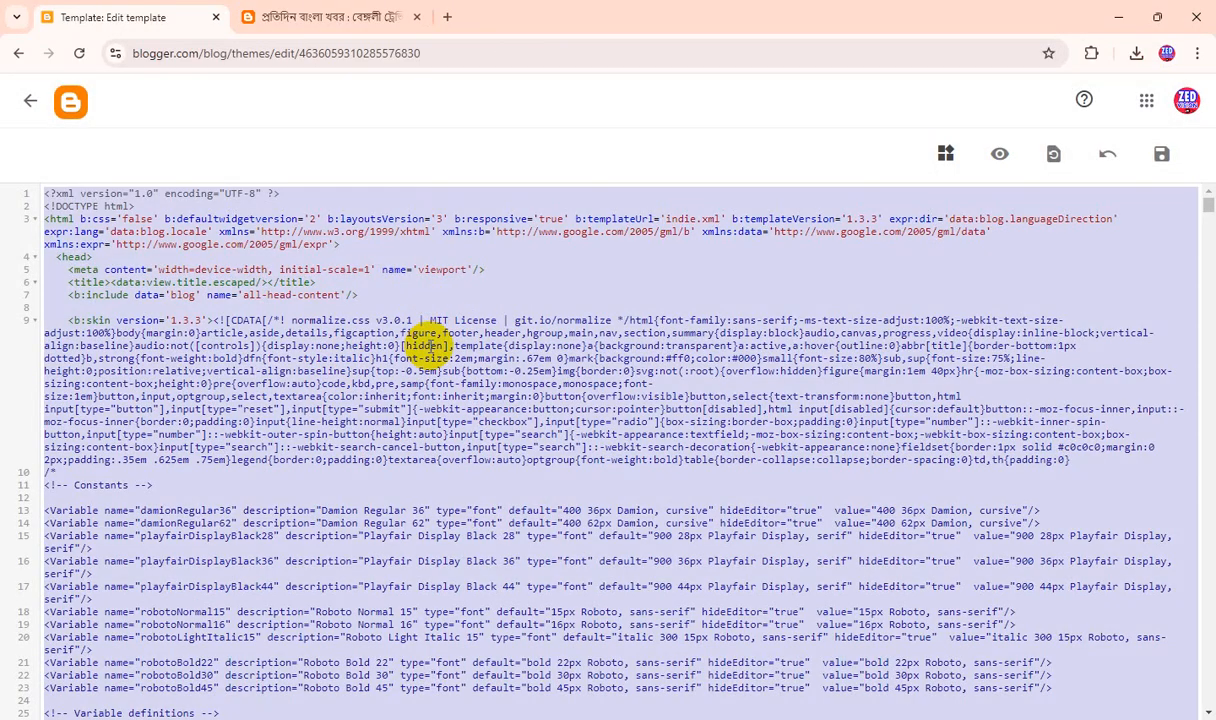
key("BackSpace")
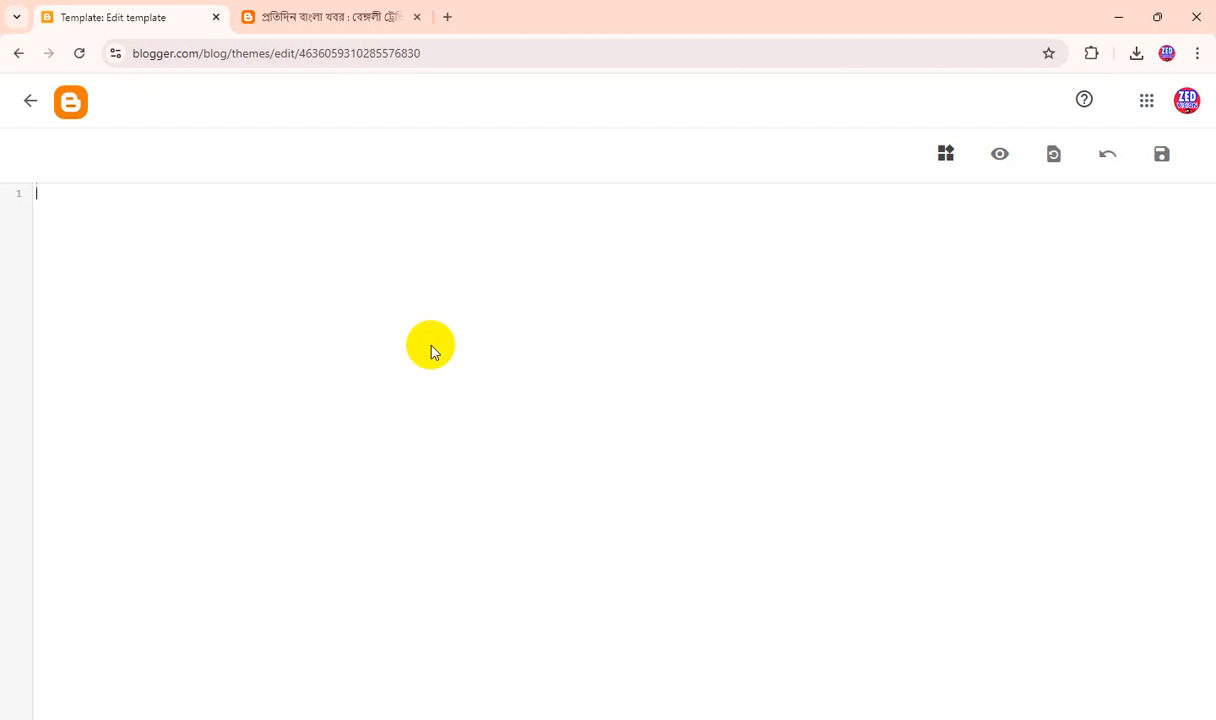
key("ctrl+v")
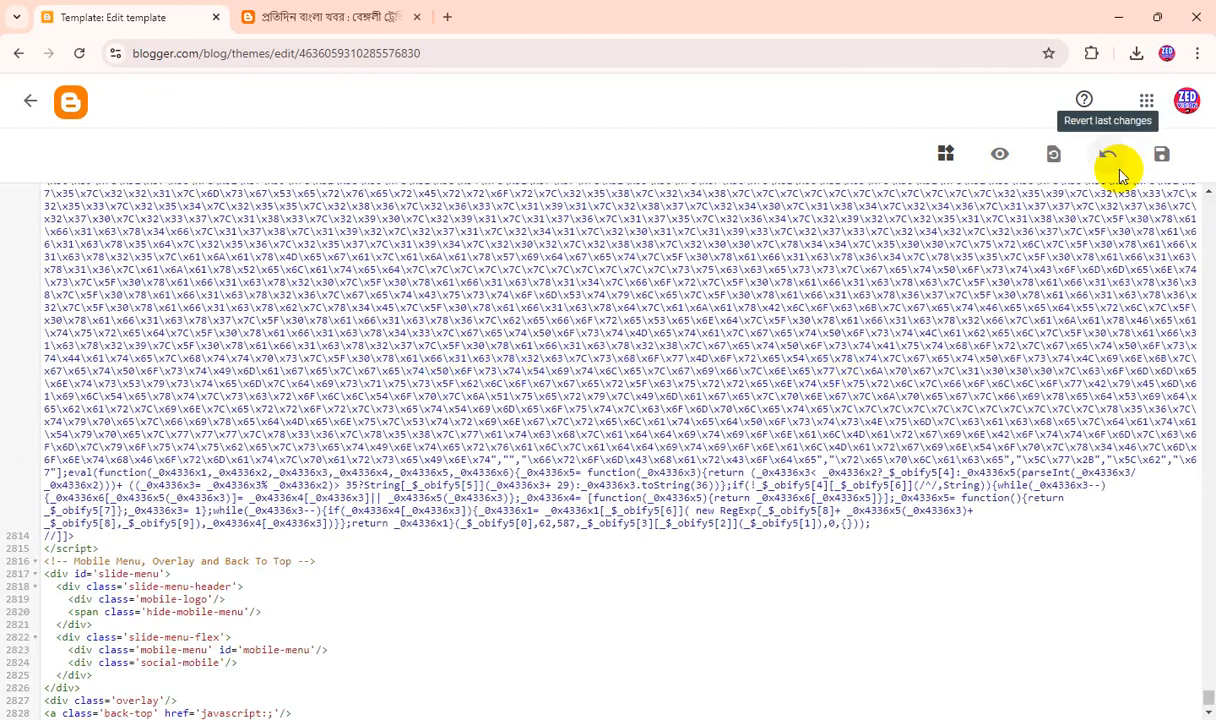
left_click(1162, 155)
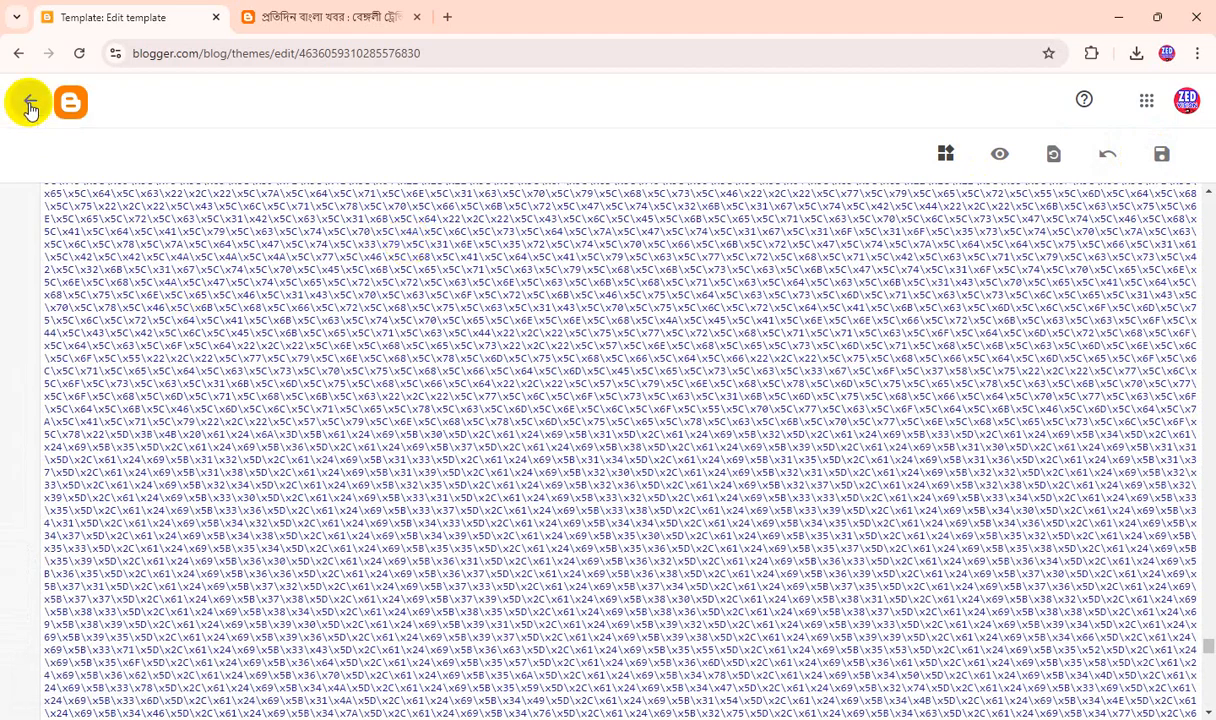
left_click(30, 108)
Review the new template's gadget sections in the blog layout, from the theme options through the footer menu, and save the layout.
scroll(78, 405, "down", 1)
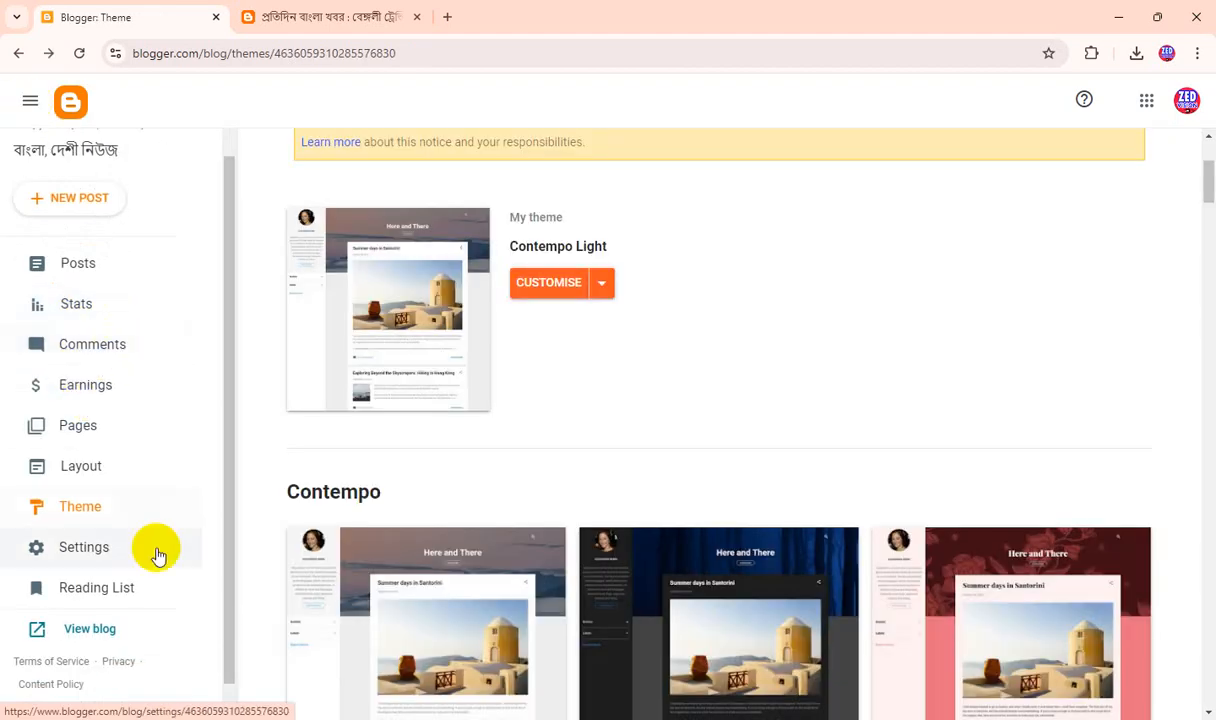
left_click(82, 467)
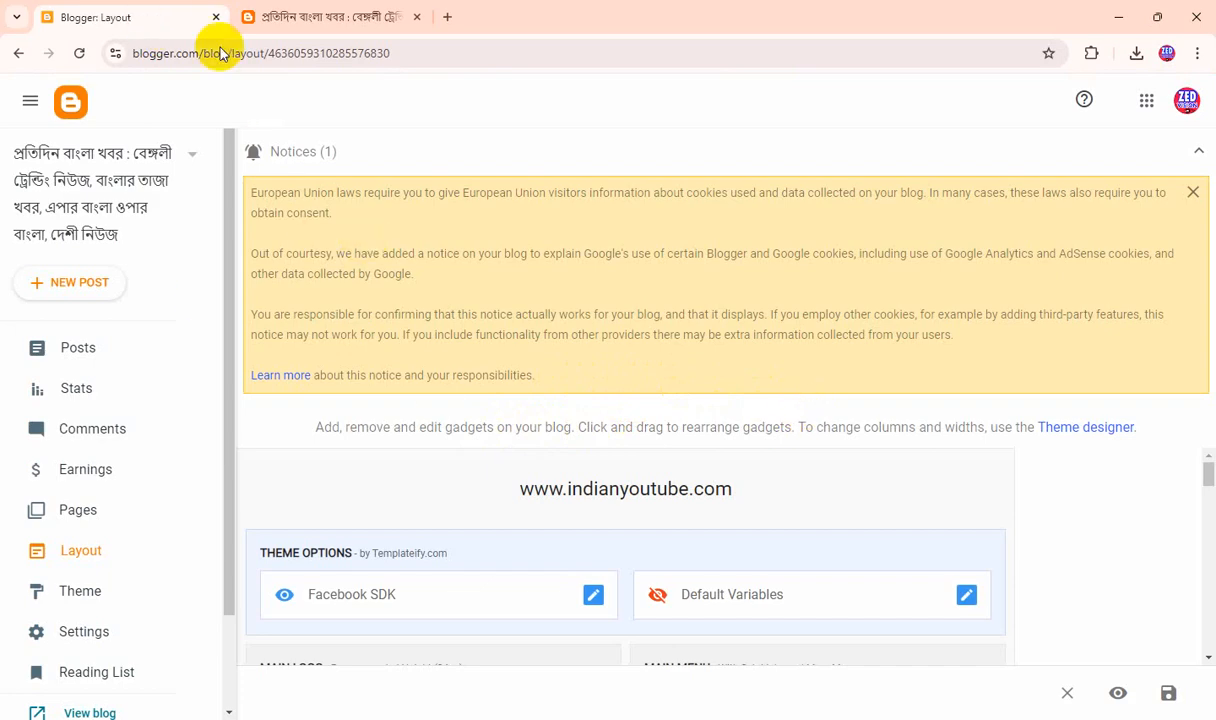
scroll(1030, 530, "down", 5)
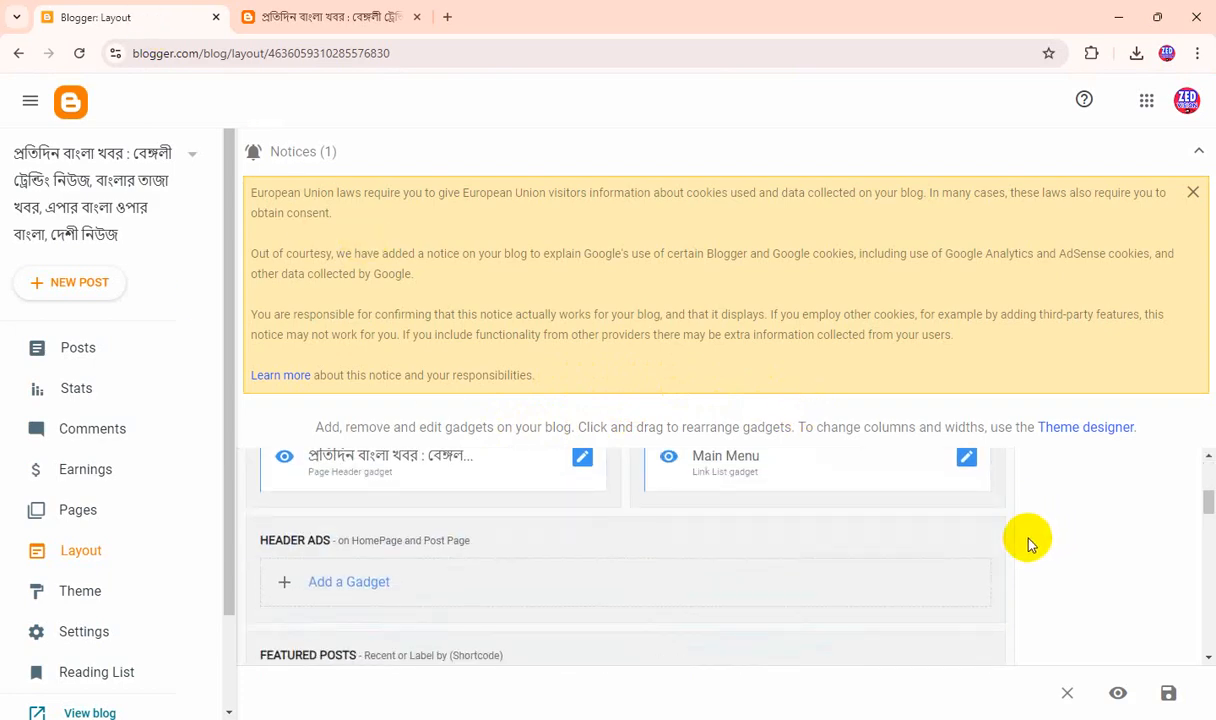
scroll(1030, 543, "down", 10)
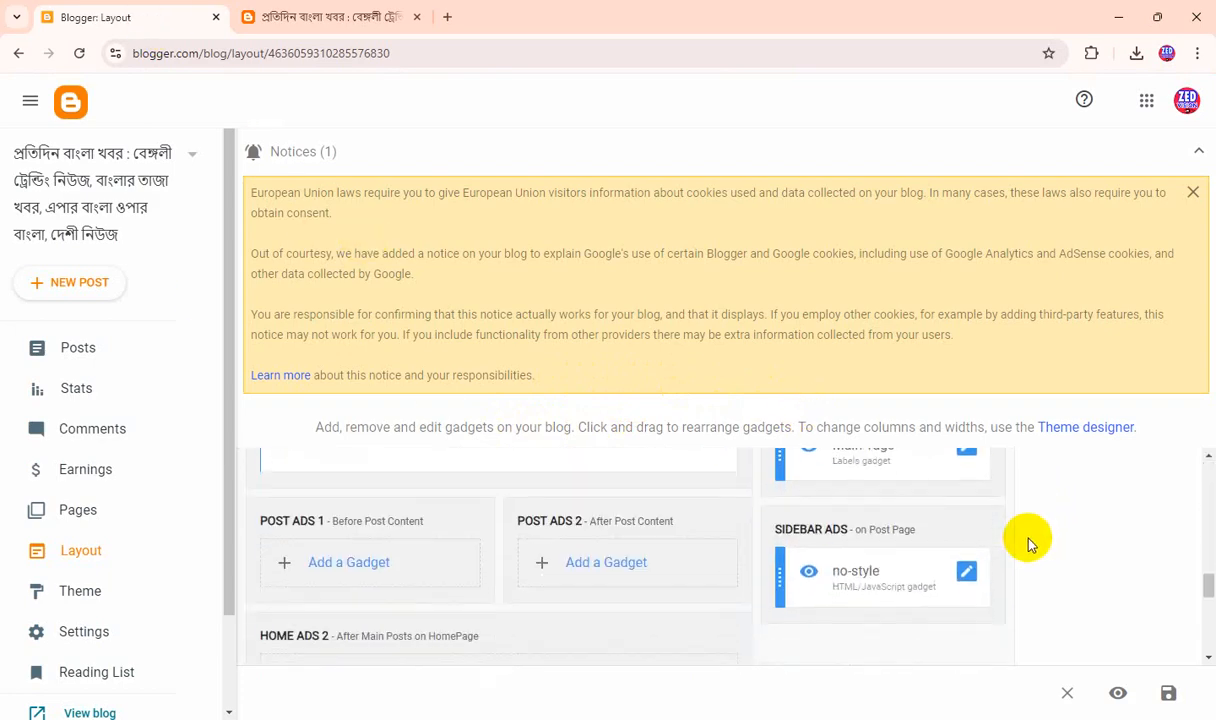
scroll(1030, 543, "down", 5)
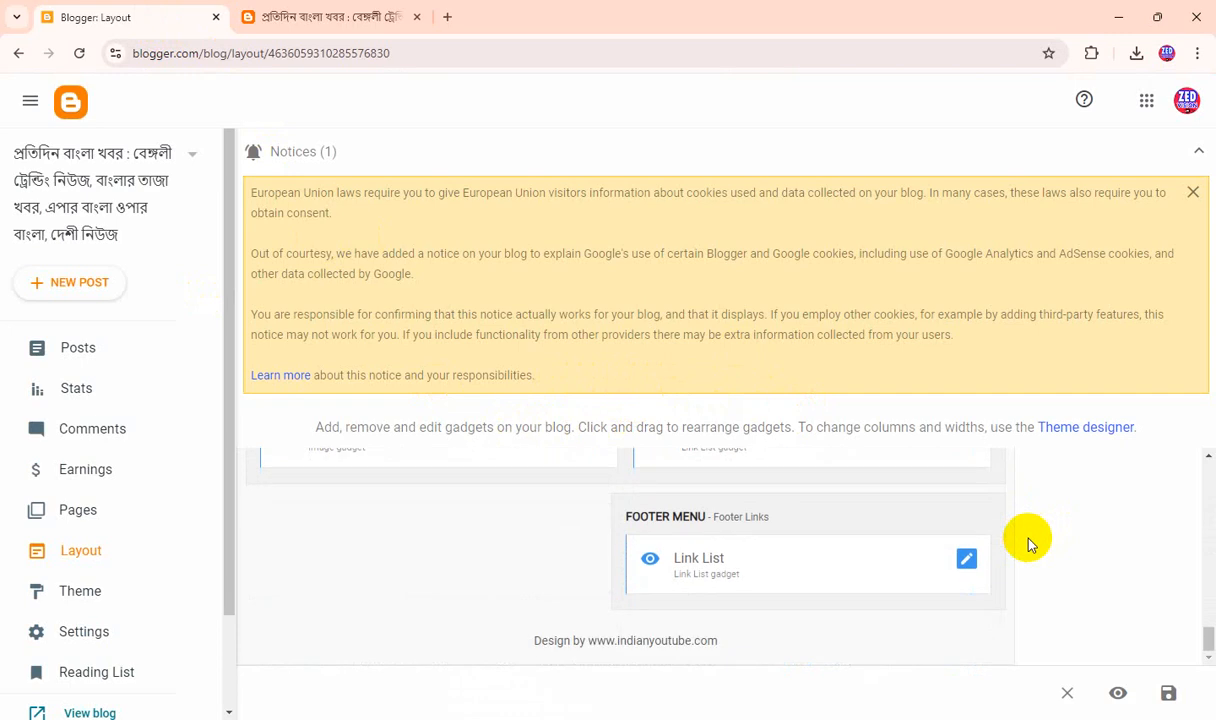
left_click(1168, 693)
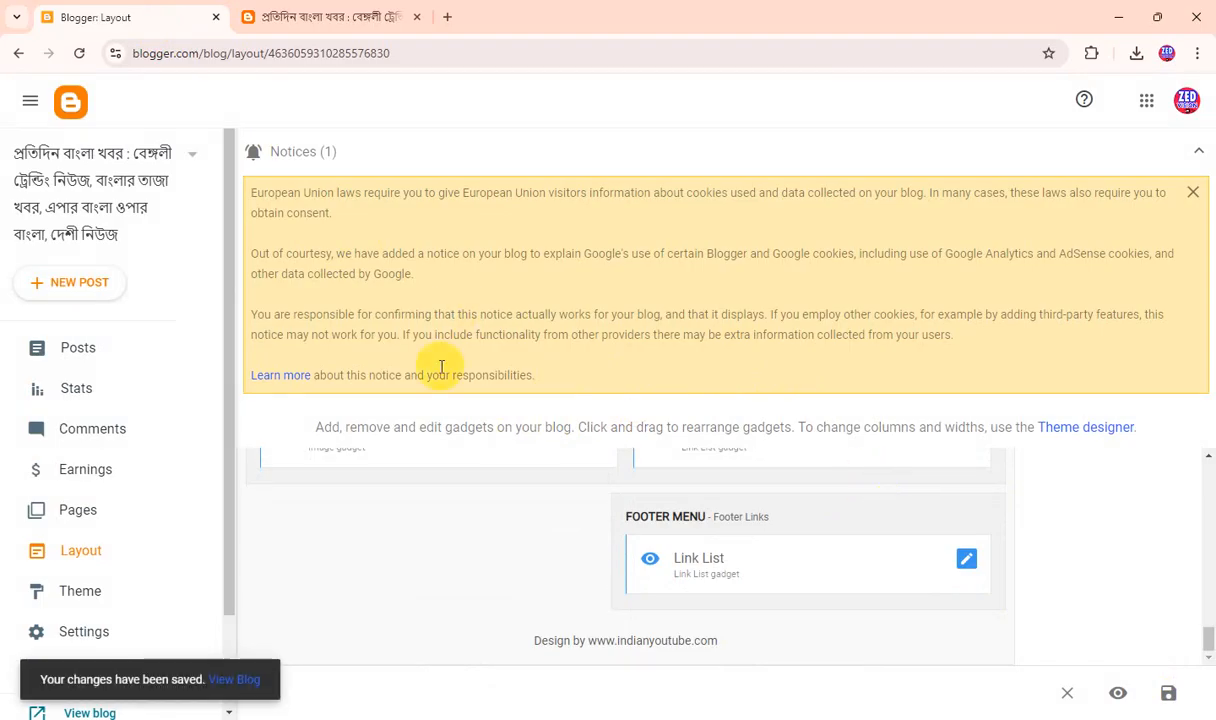
Reload the live blog and examine the new template's header menu, post areas, sidebar widgets and footer.
left_click(290, 20)
left_click(79, 55)
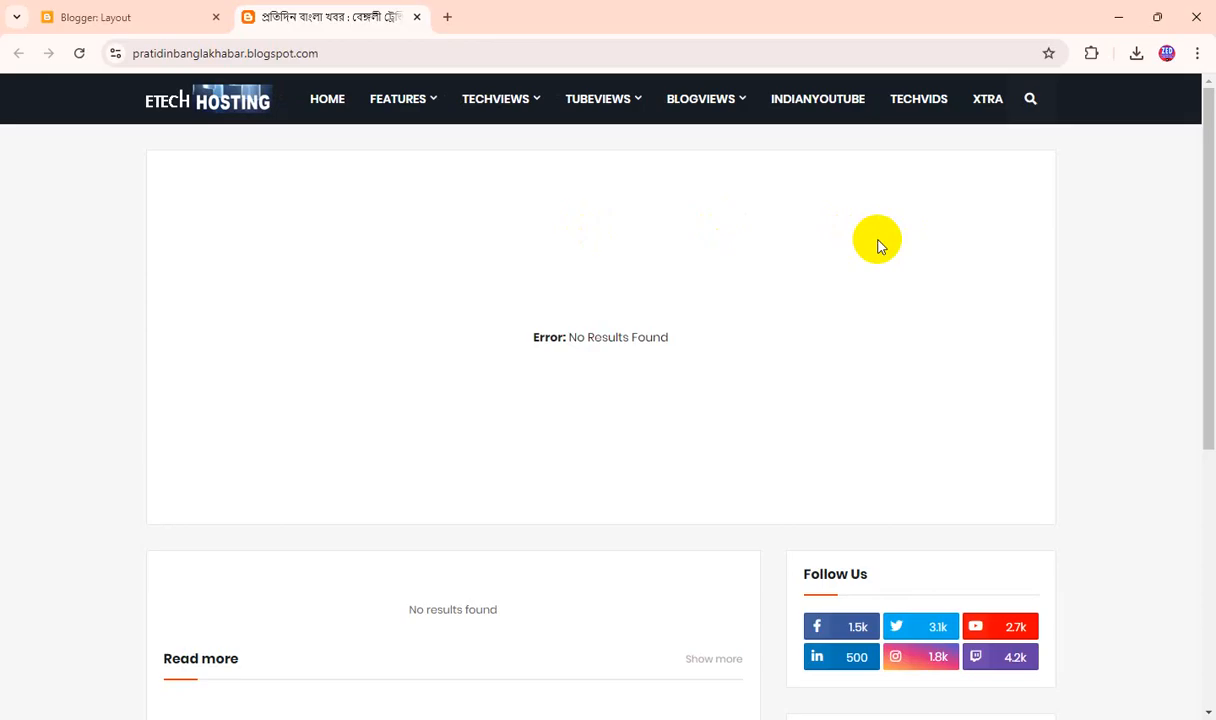
scroll(863, 312, "down", 5)
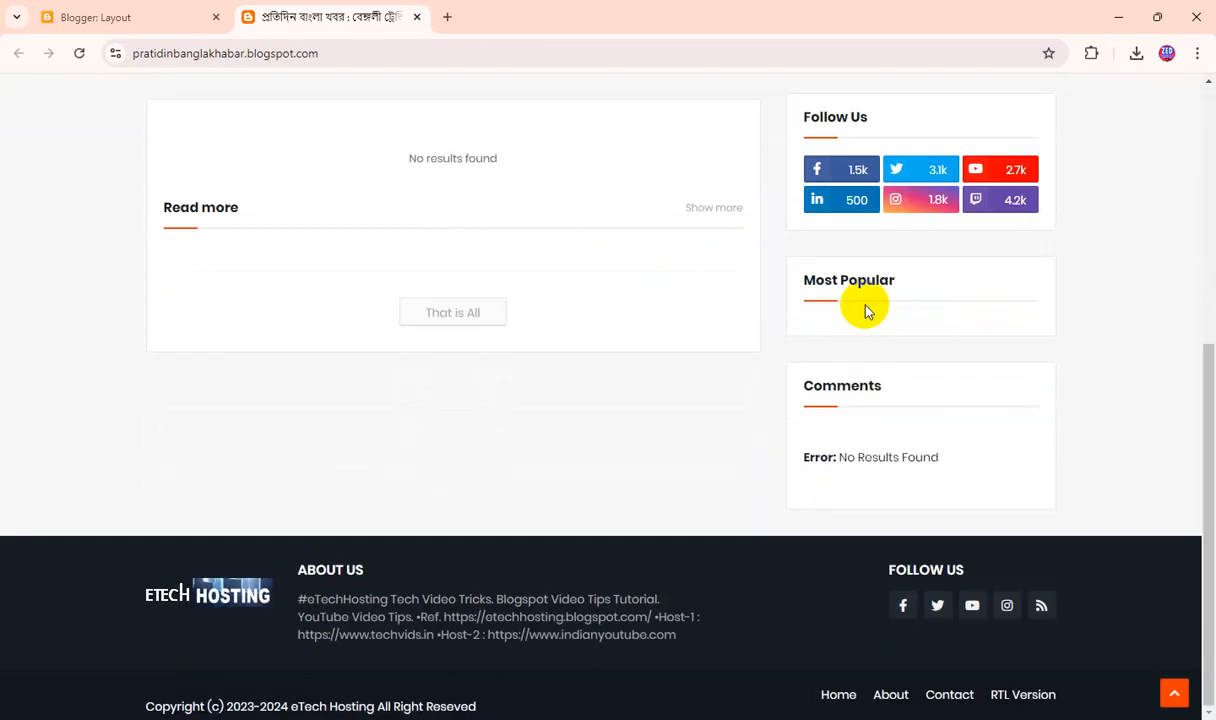
scroll(863, 310, "up", 5)
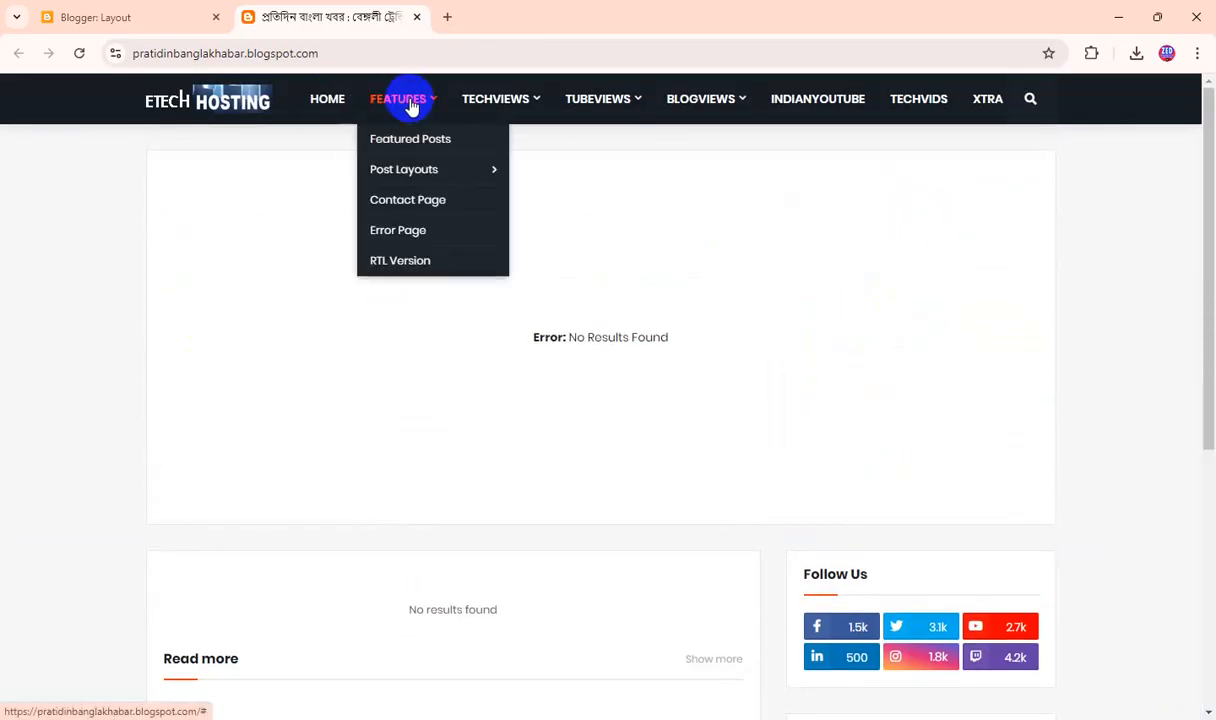
mouse_move(499, 111)
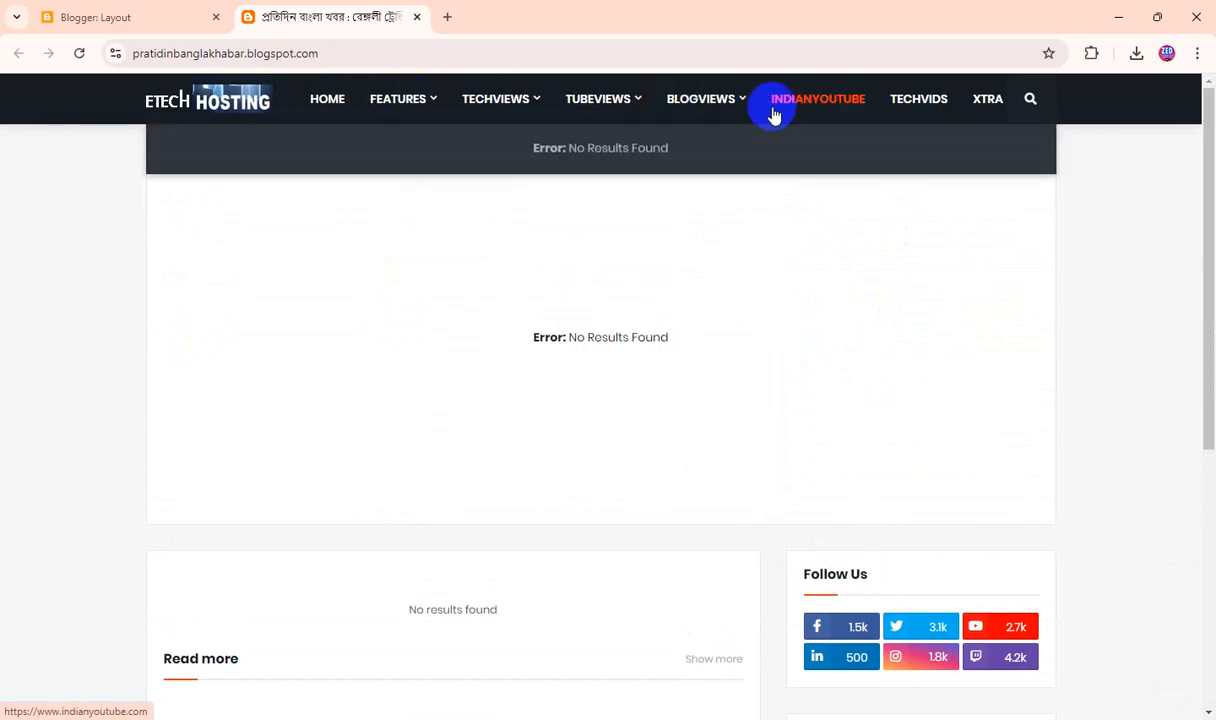
scroll(839, 375, "down", 5)
scroll(839, 372, "up", 5)
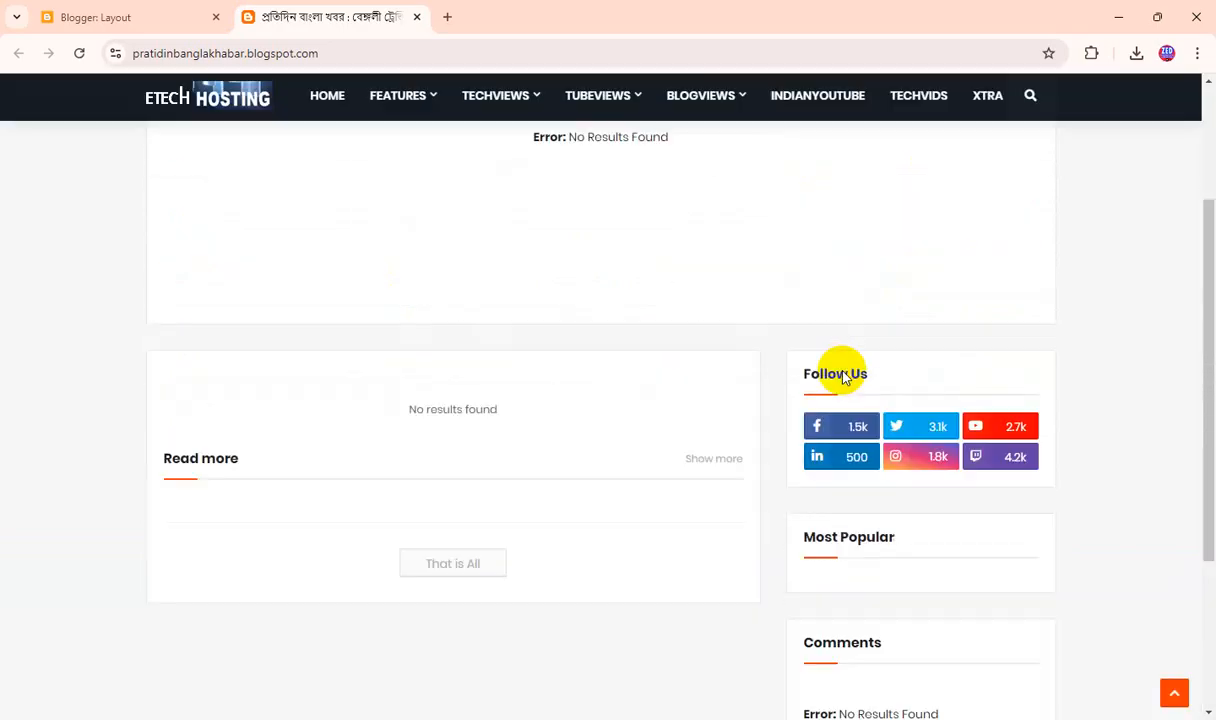
scroll(645, 290, "down", 5)
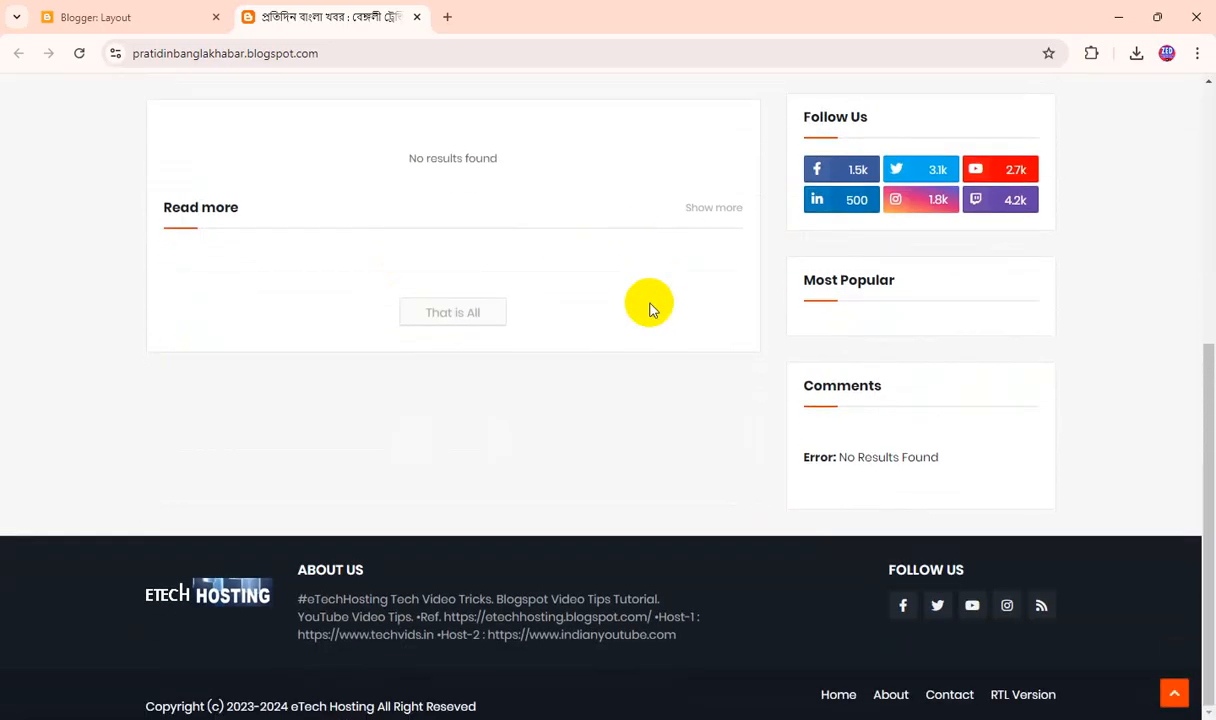
scroll(651, 307, "up", 5)
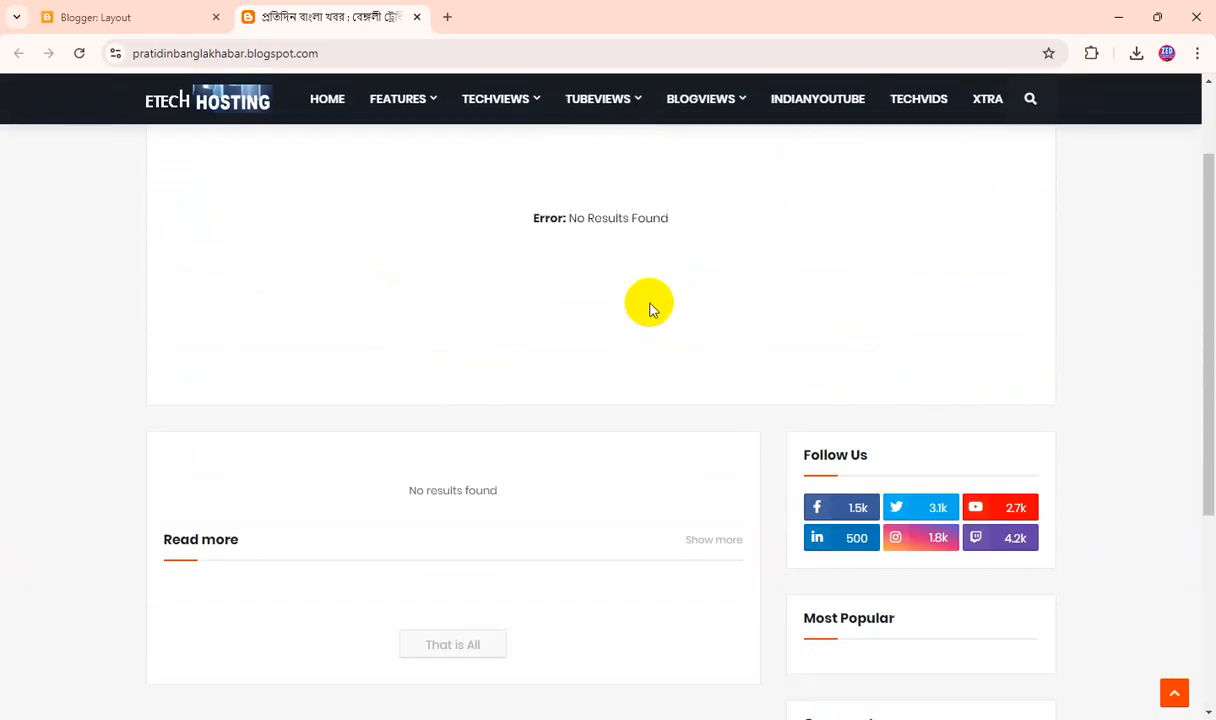
Return to the Blogger dashboard and set the blog language to Bangla - বাংলা in the basic settings.
left_click(96, 17)
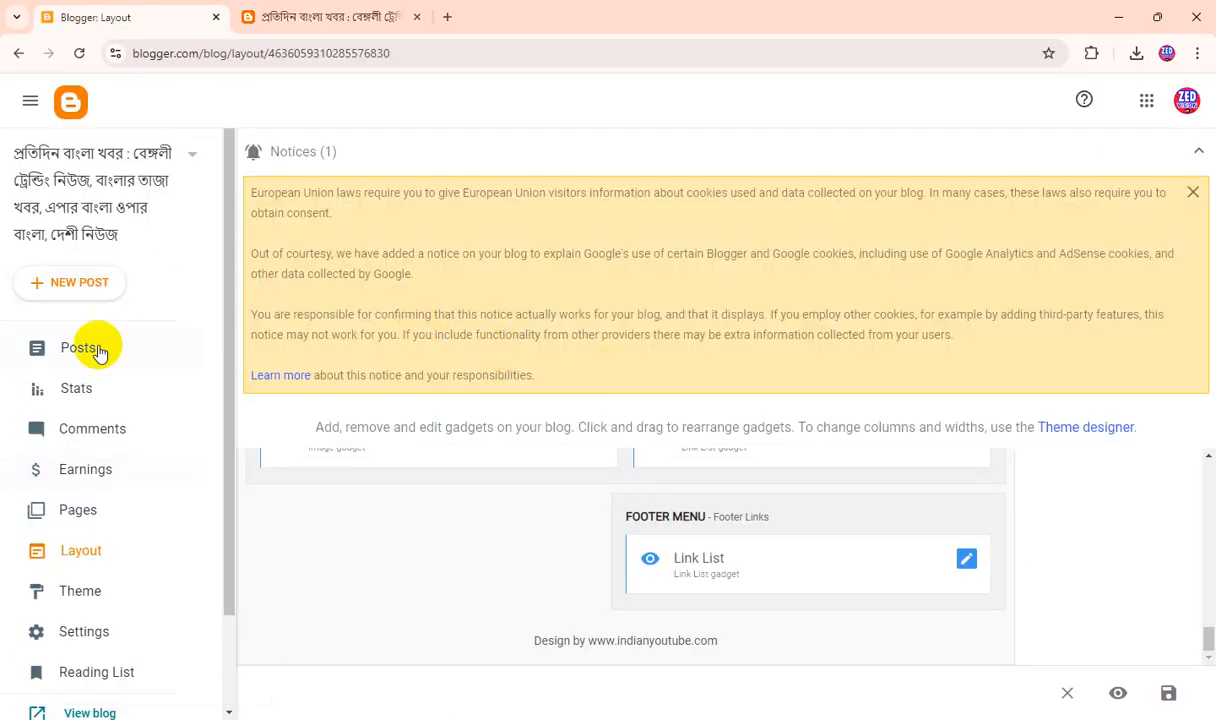
left_click(95, 631)
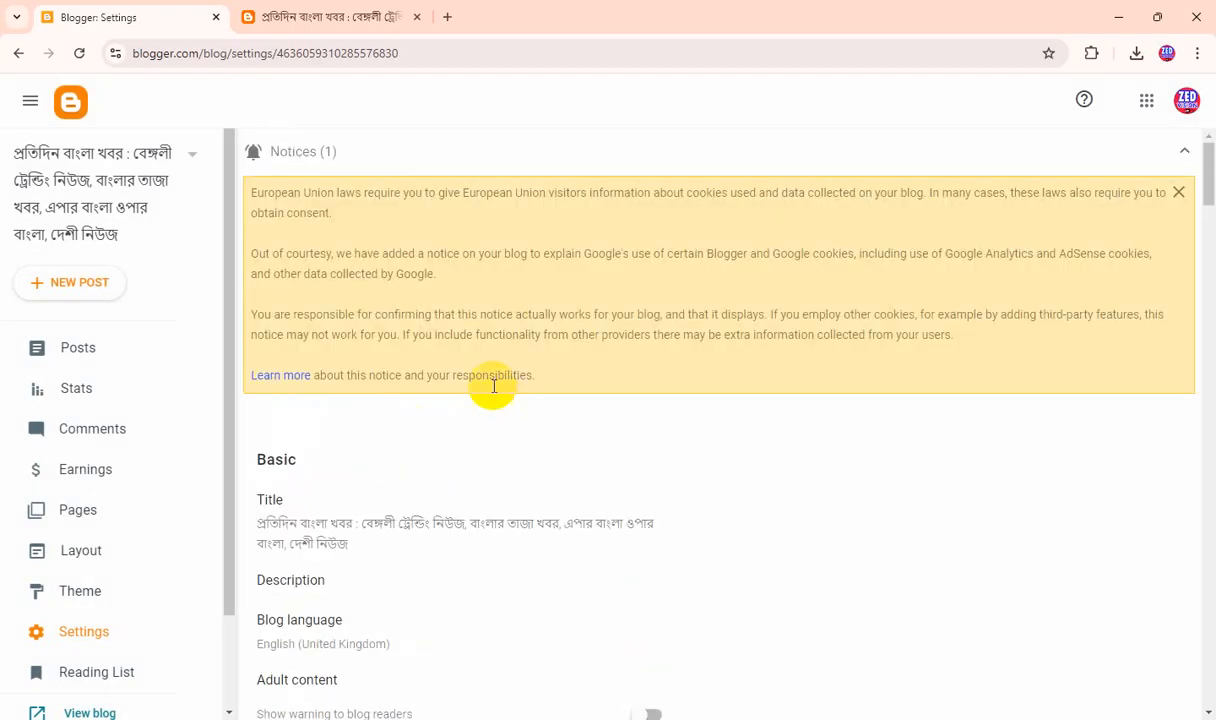
scroll(428, 450, "down", 1)
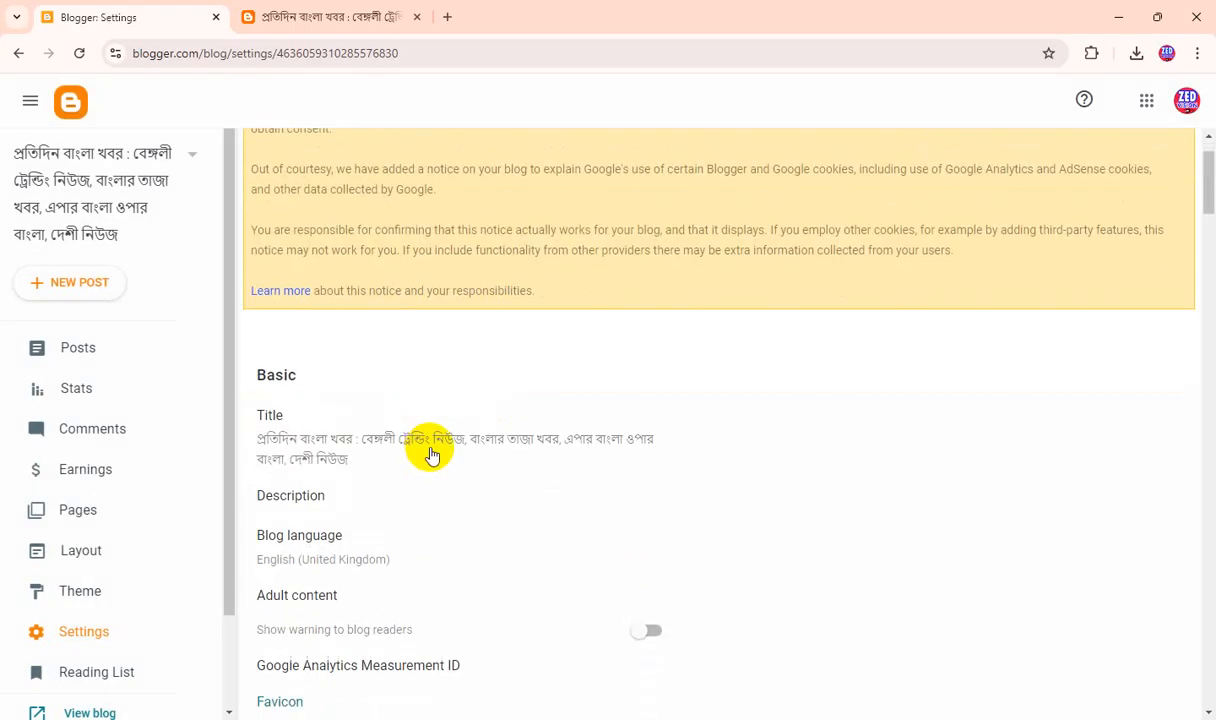
left_click(331, 545)
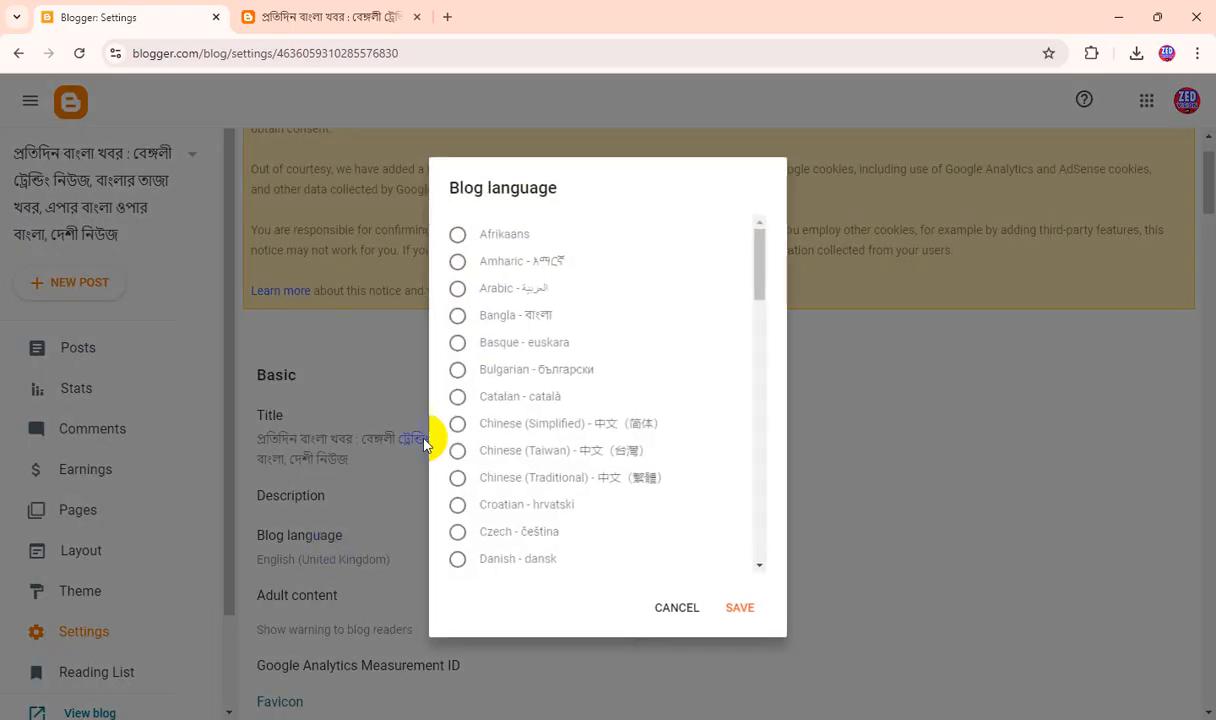
left_click(457, 318)
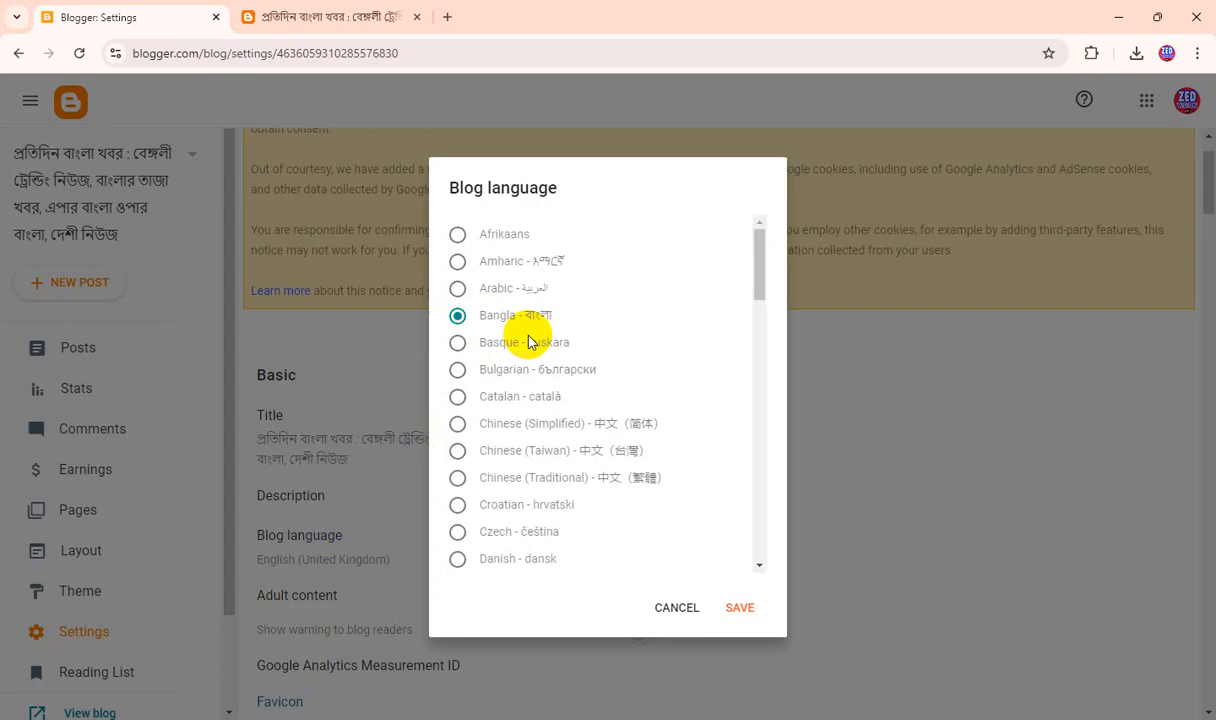
left_click(738, 608)
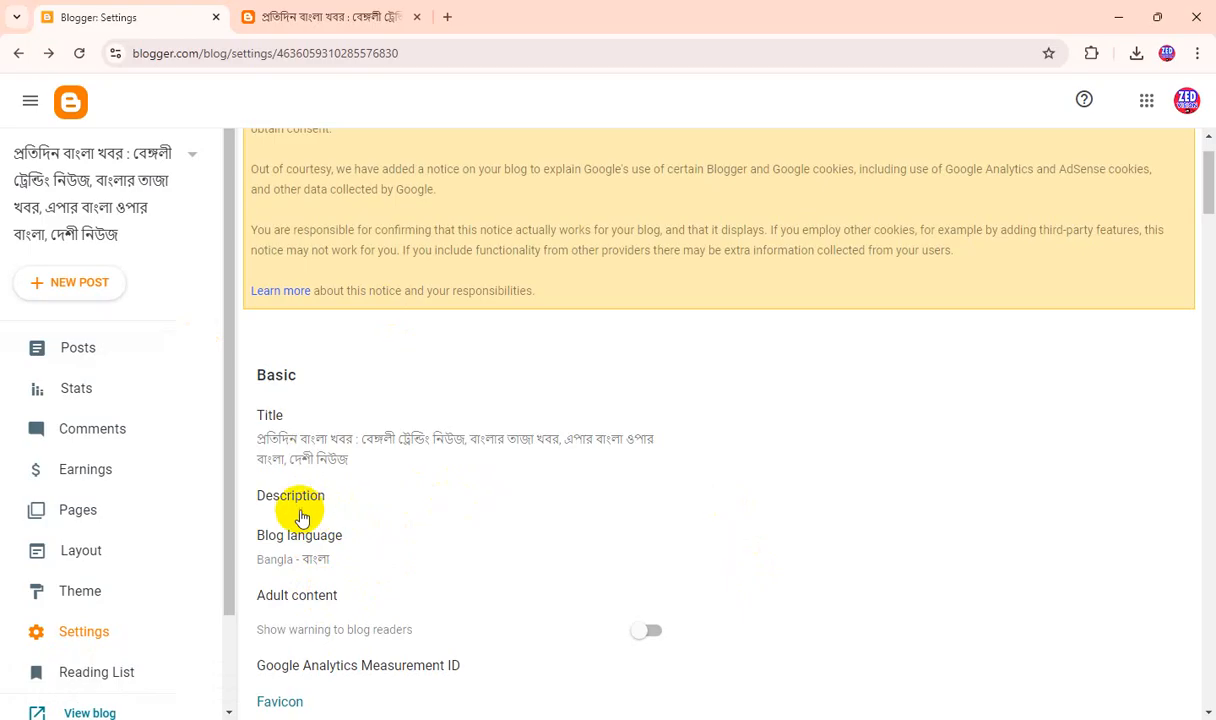
Paste the copied Bengali hashtag list beginning with #প্রতিদিনবাংলাখবর as the blog description and save it.
left_click(298, 508)
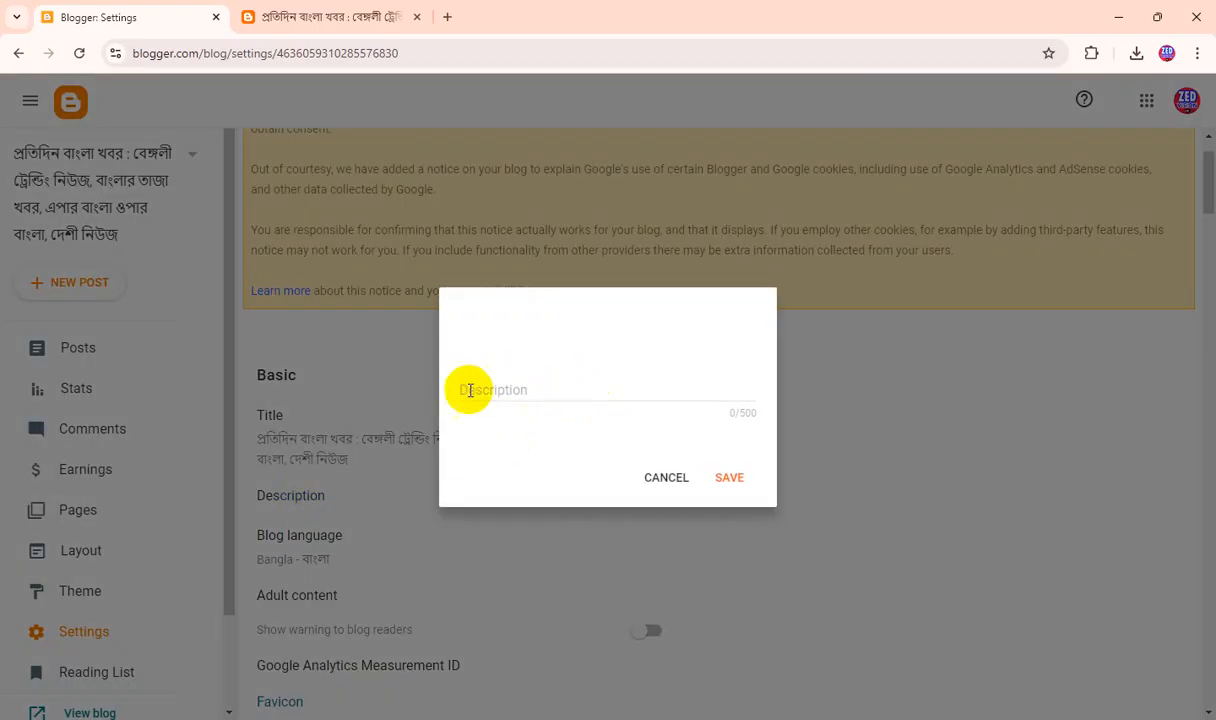
left_click(470, 389)
key("ctrl+v")
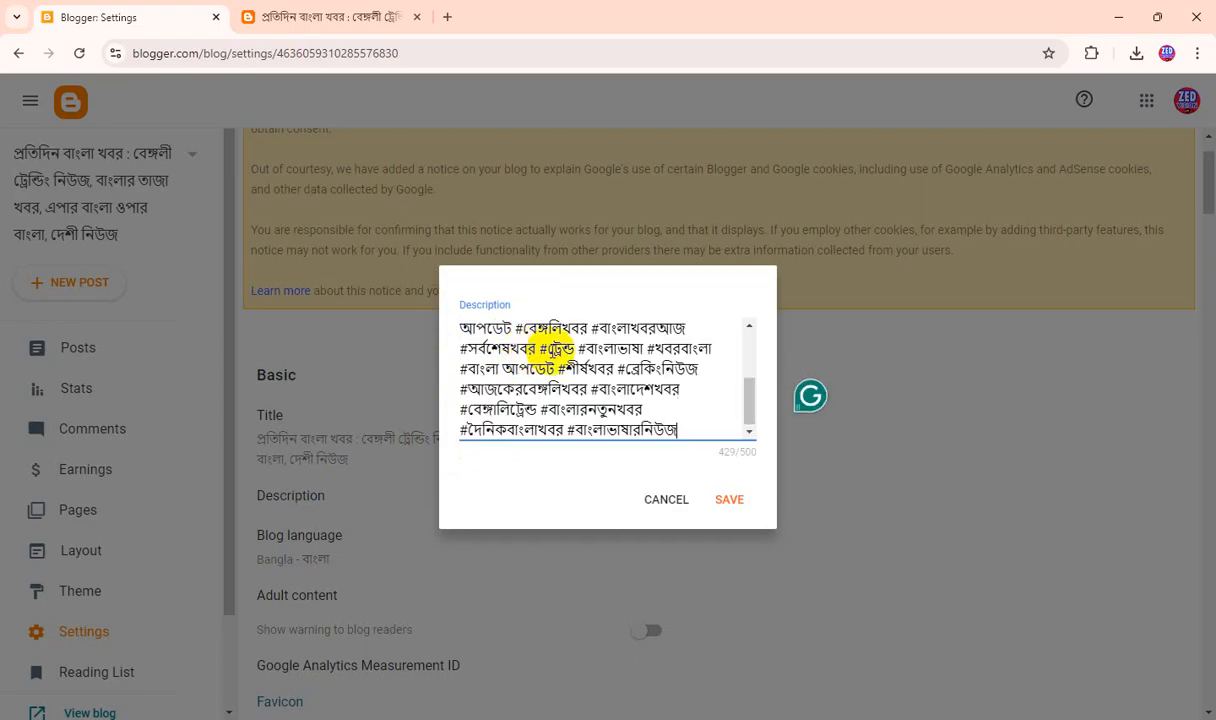
left_click(729, 499)
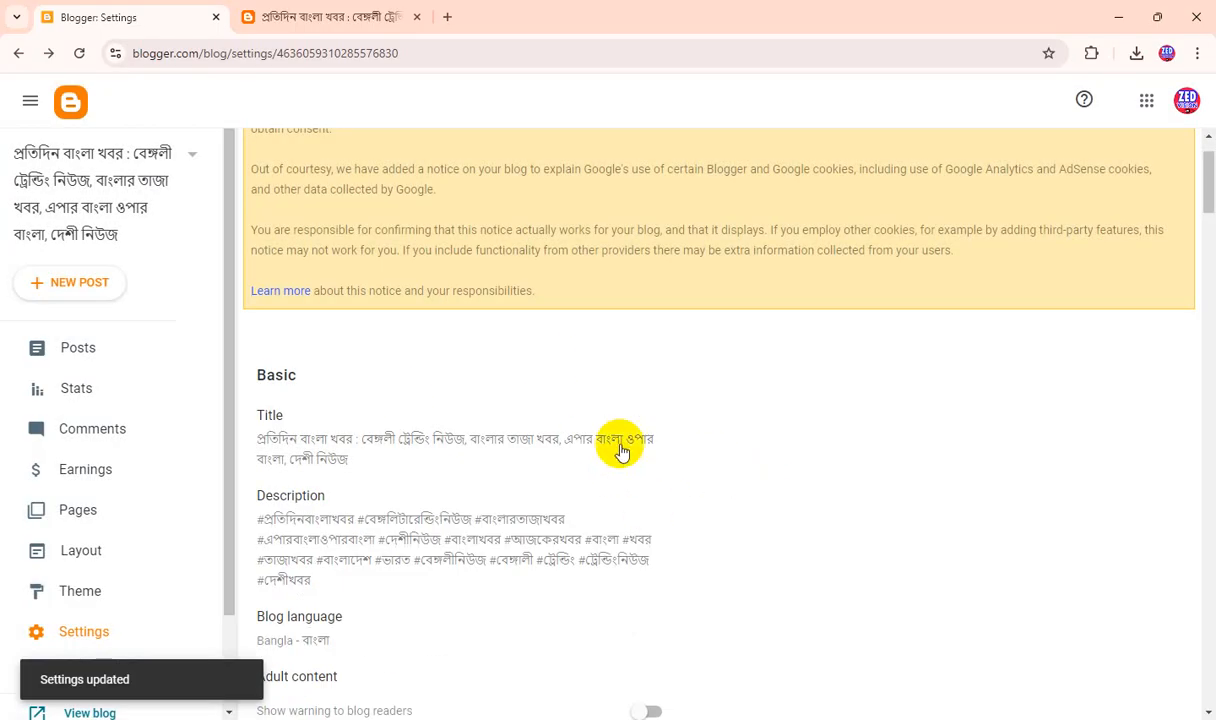
Reload the live blog and check how its post areas, sidebar widgets and footer display after the language change.
left_click(298, 17)
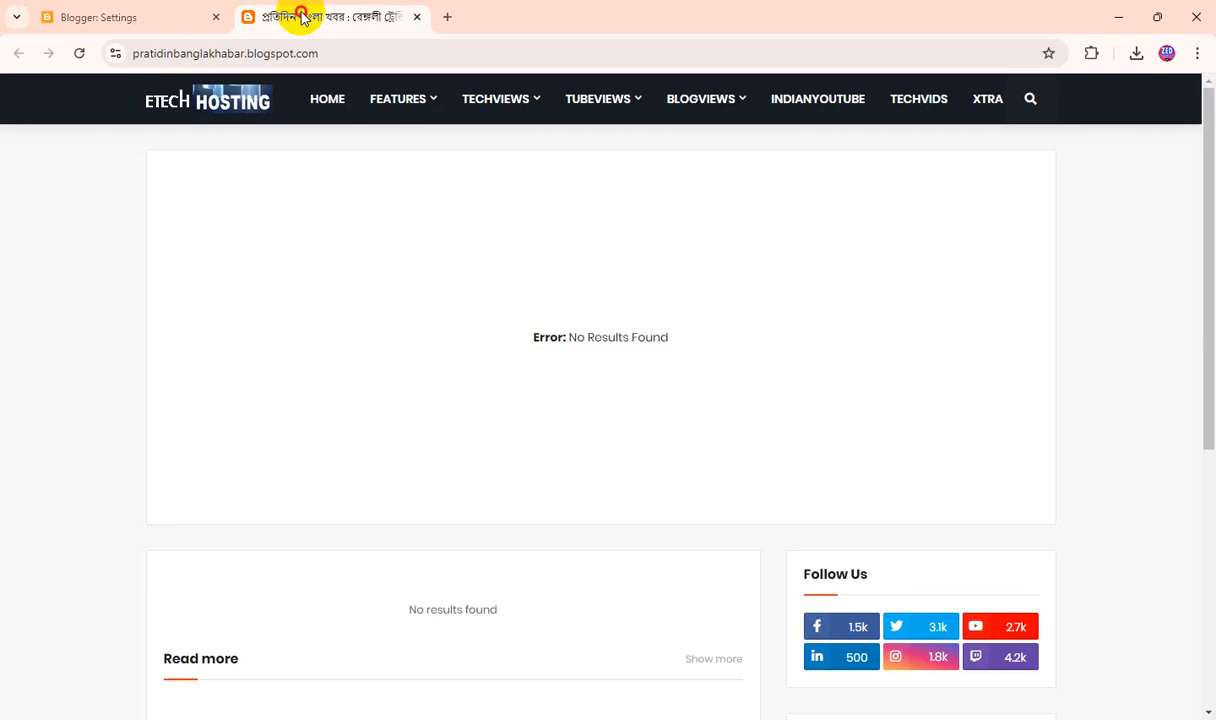
left_click(78, 56)
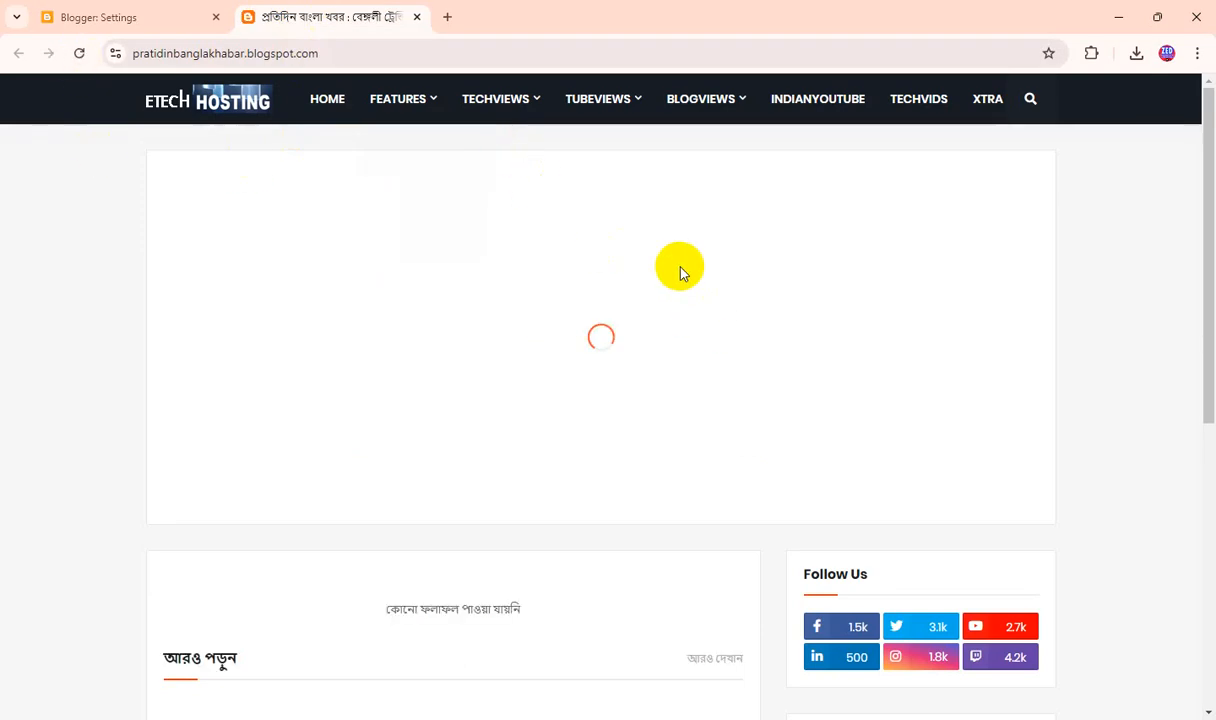
scroll(605, 343, "down", 1)
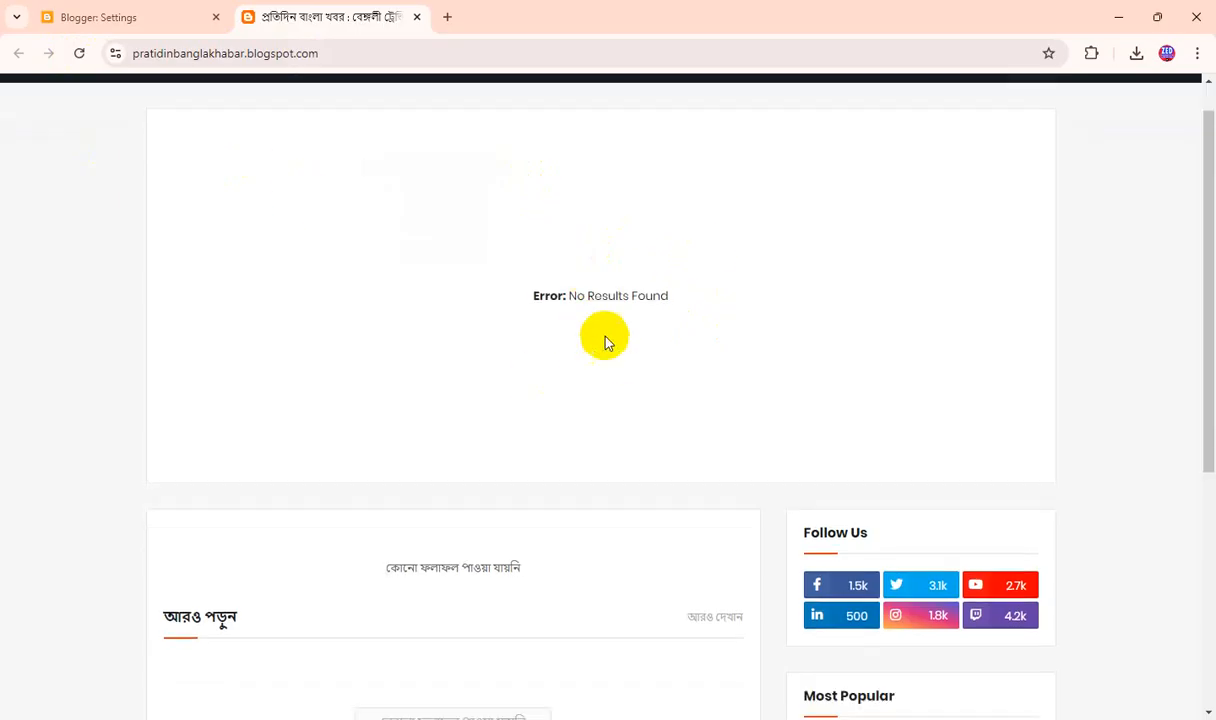
scroll(605, 343, "down", 4)
scroll(605, 340, "up", 4)
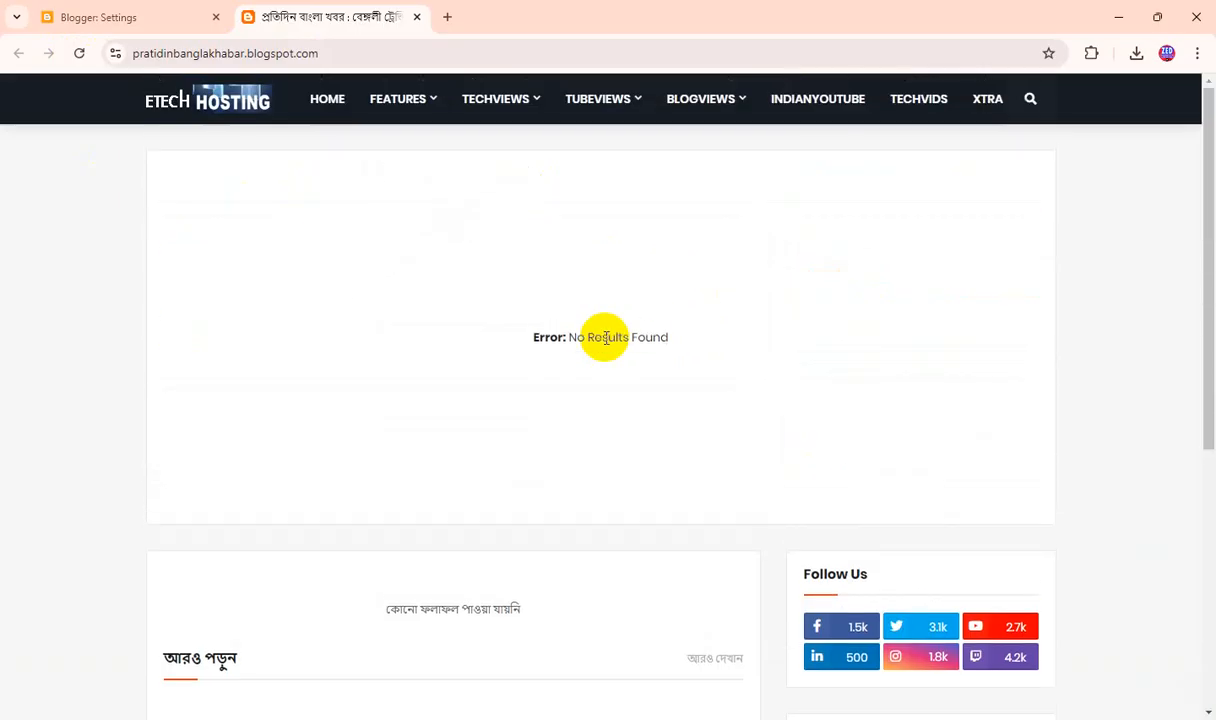
scroll(613, 418, "down", 5)
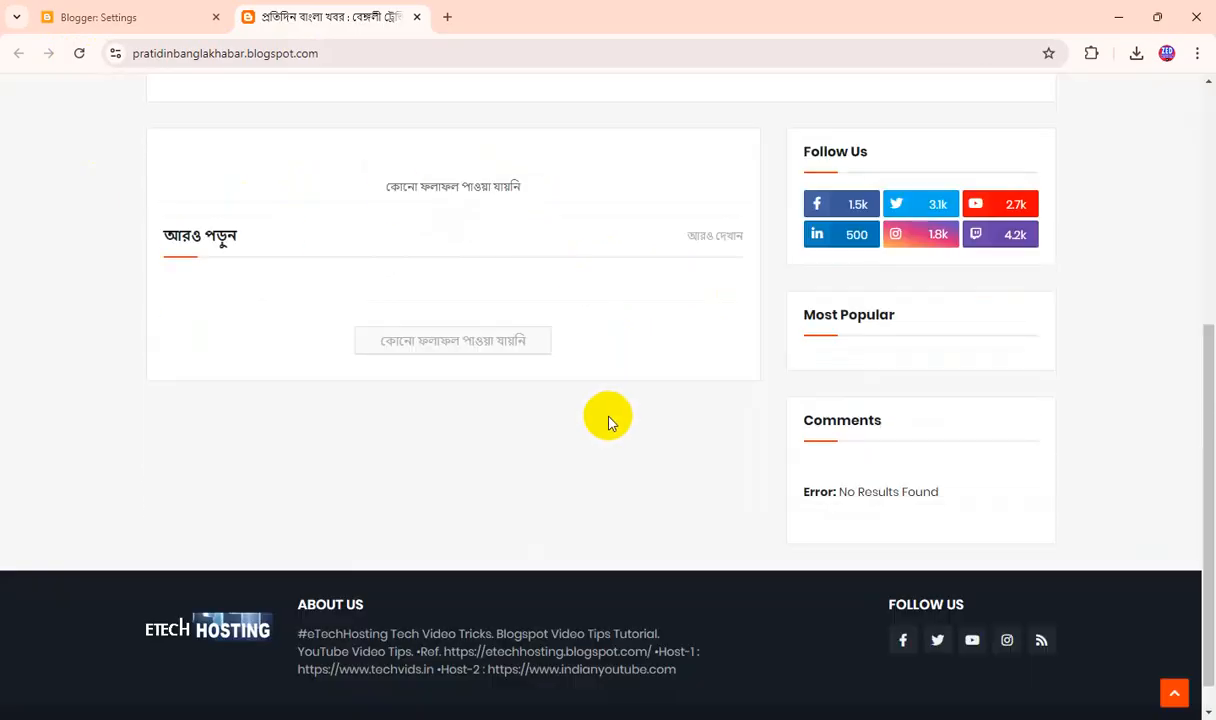
scroll(616, 422, "up", 5)
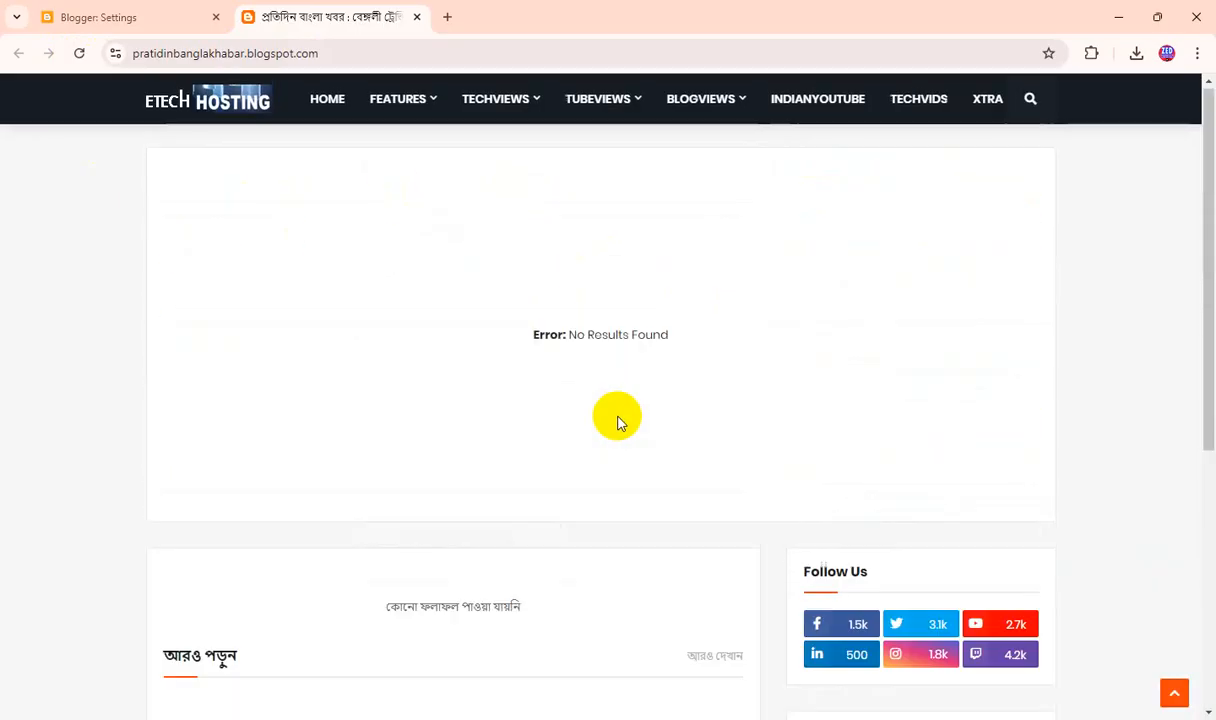
Return to the Blogger dashboard and open the Main Logo gadget's header configuration from the blog layout.
left_click(126, 18)
left_click(81, 348)
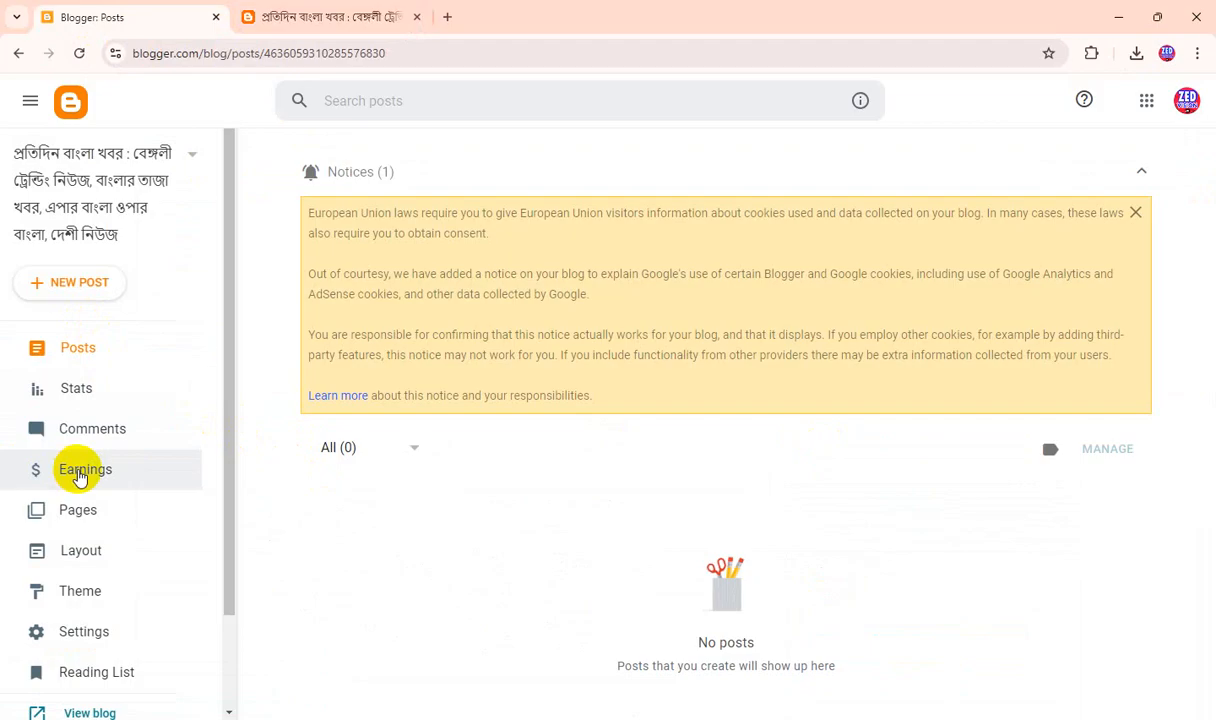
left_click(101, 568)
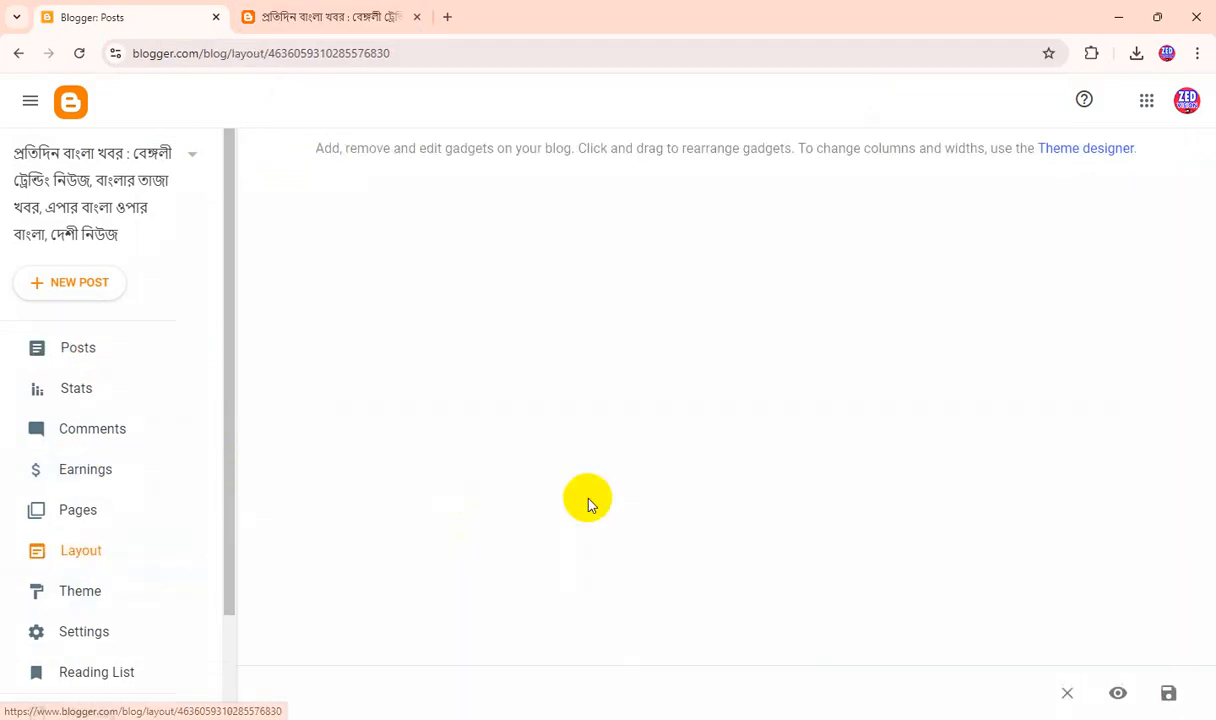
scroll(588, 503, "down", 5)
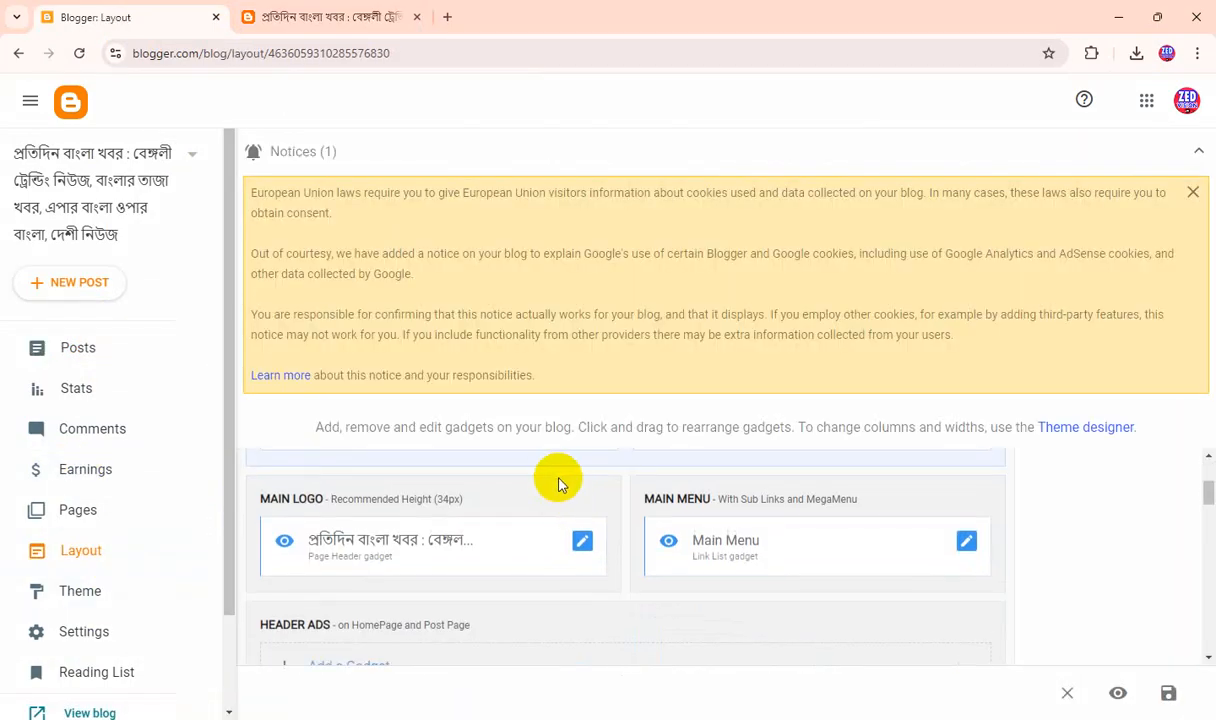
scroll(595, 540, "down", 1)
scroll(595, 537, "up", 3)
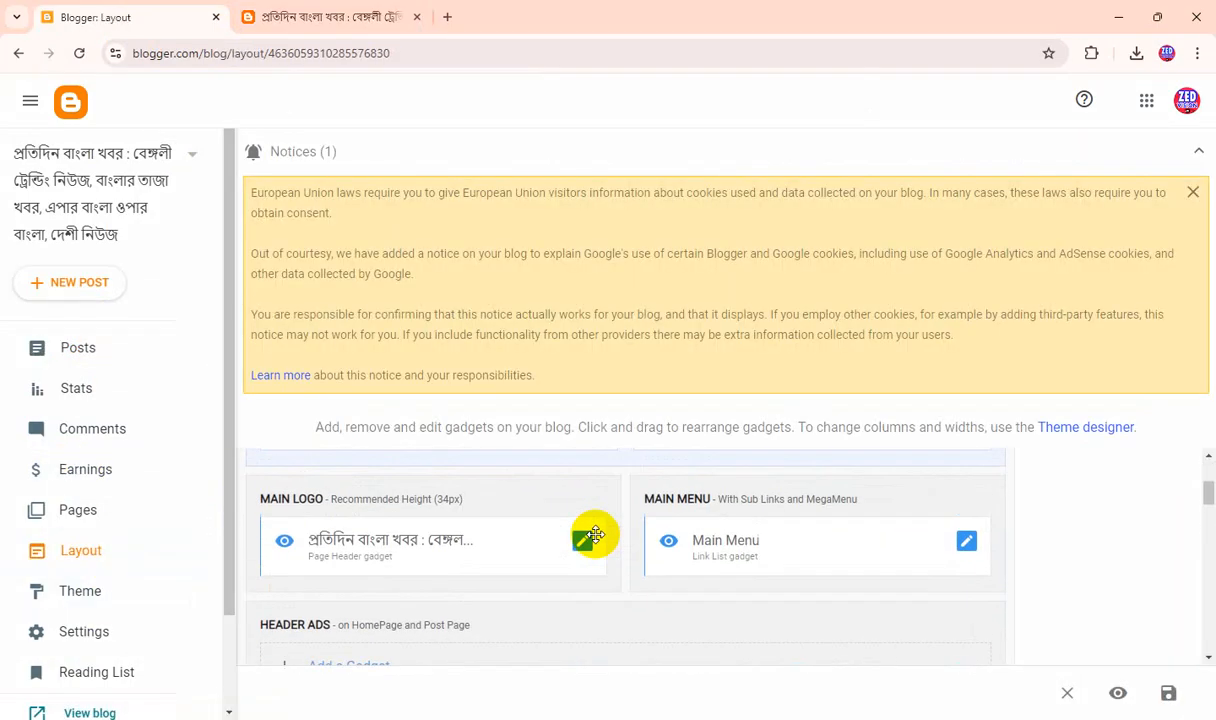
left_click(582, 544)
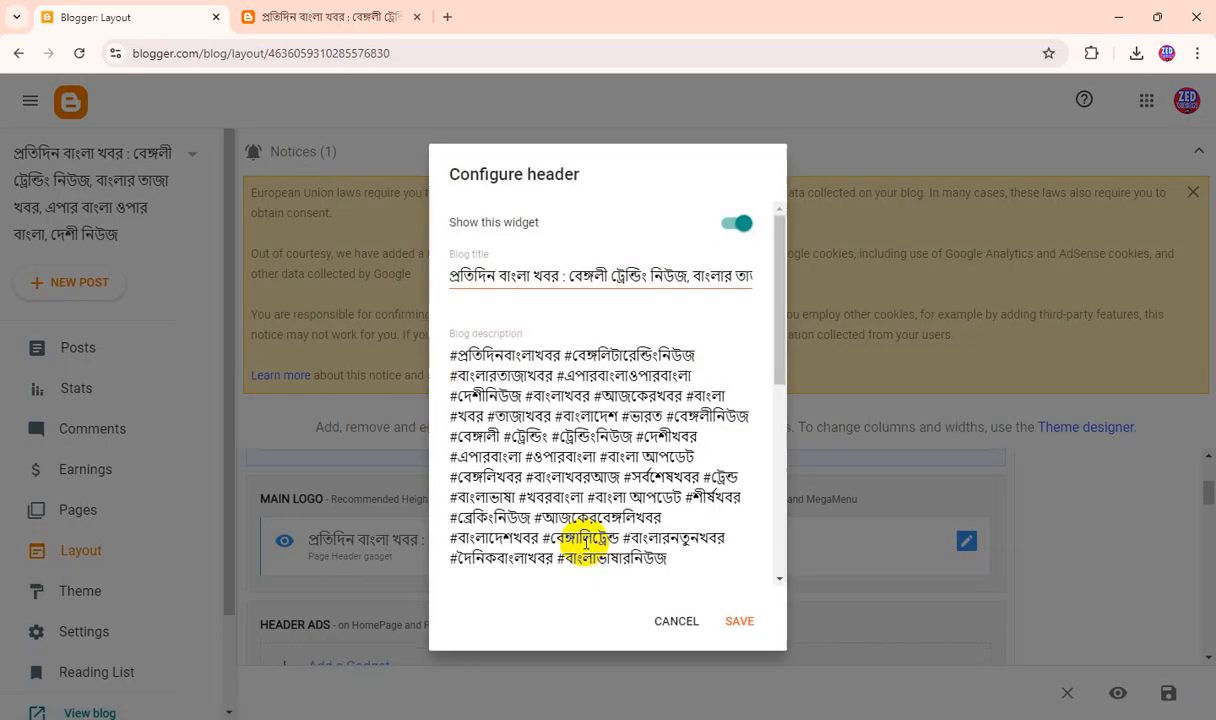
Find the current header logo image in the configuration and open it in its own browser tab.
scroll(672, 440, "down", 3)
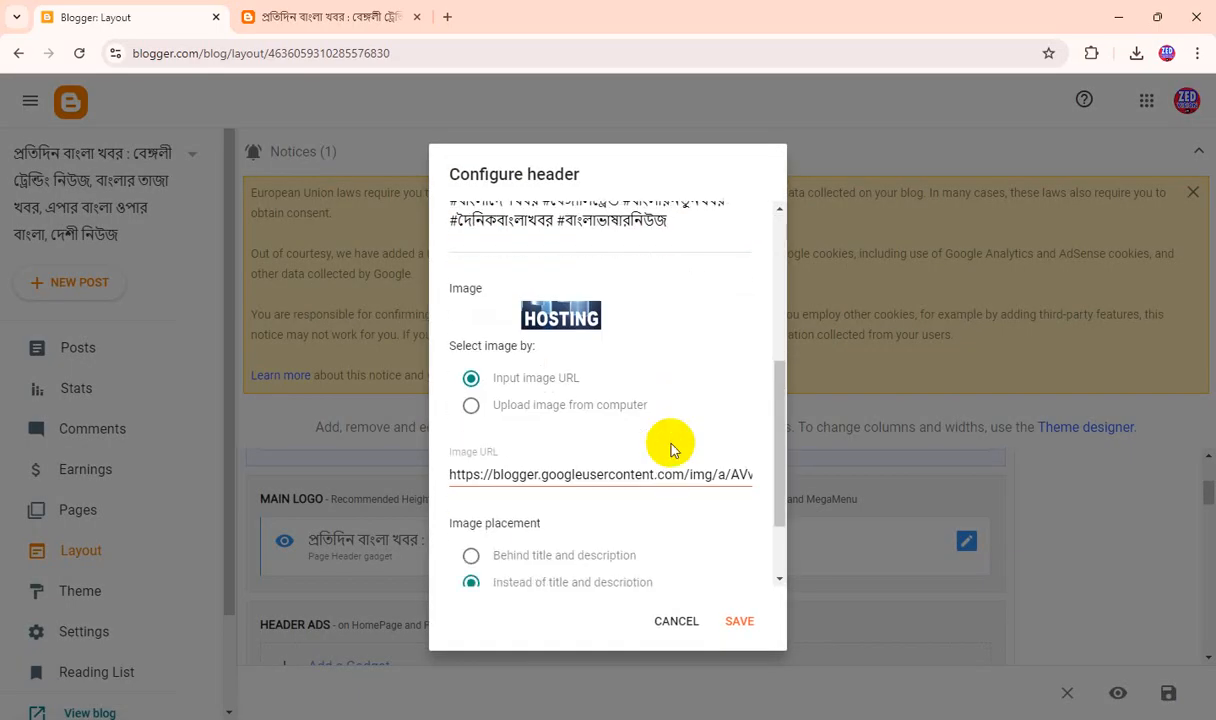
scroll(490, 420, "up", 1)
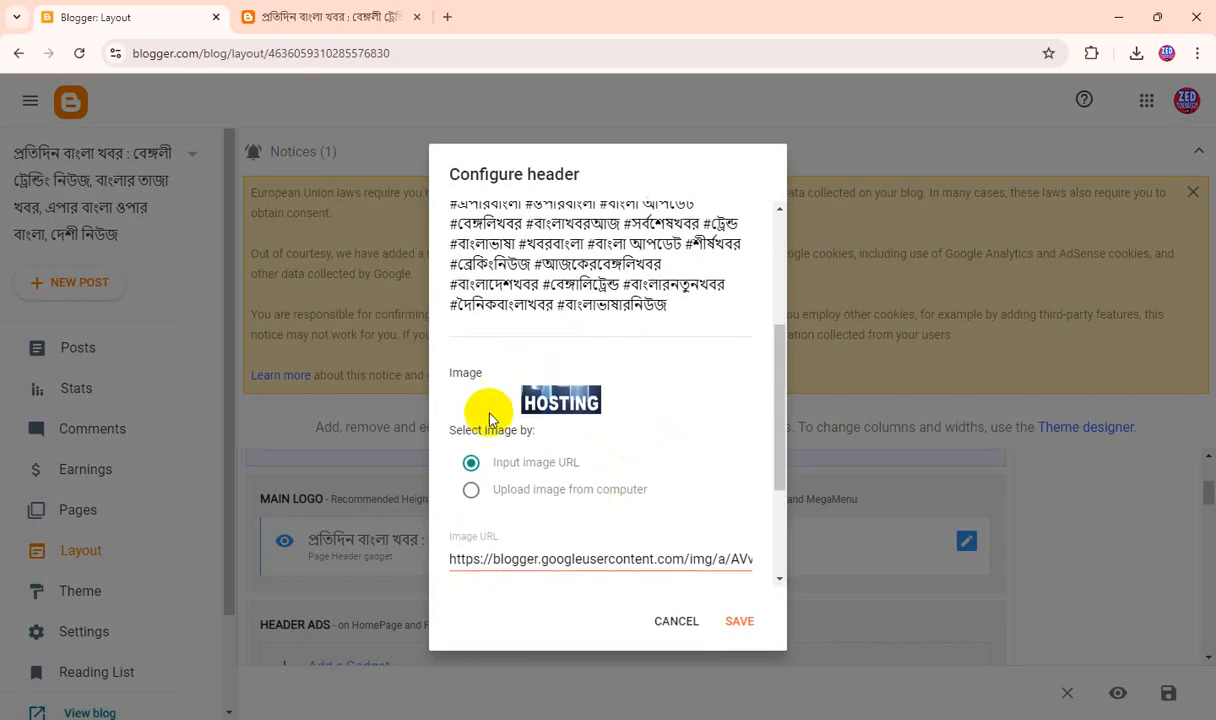
right_click(555, 403)
left_click(625, 416)
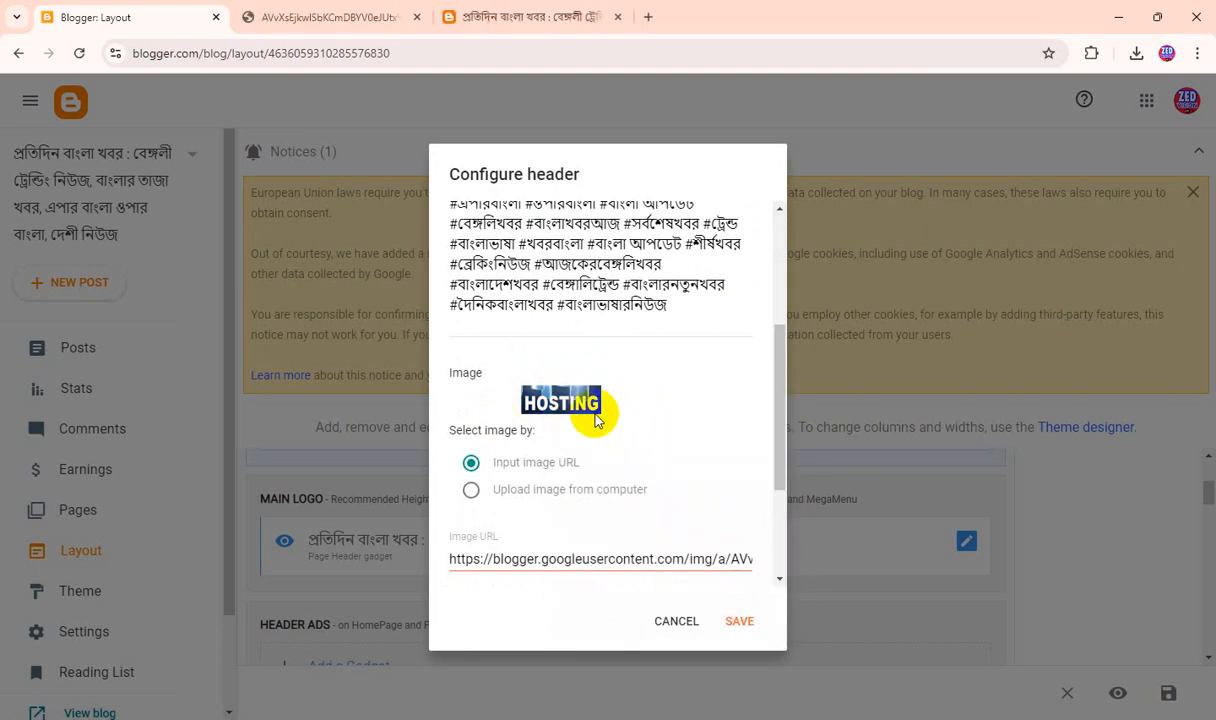
left_click(290, 17)
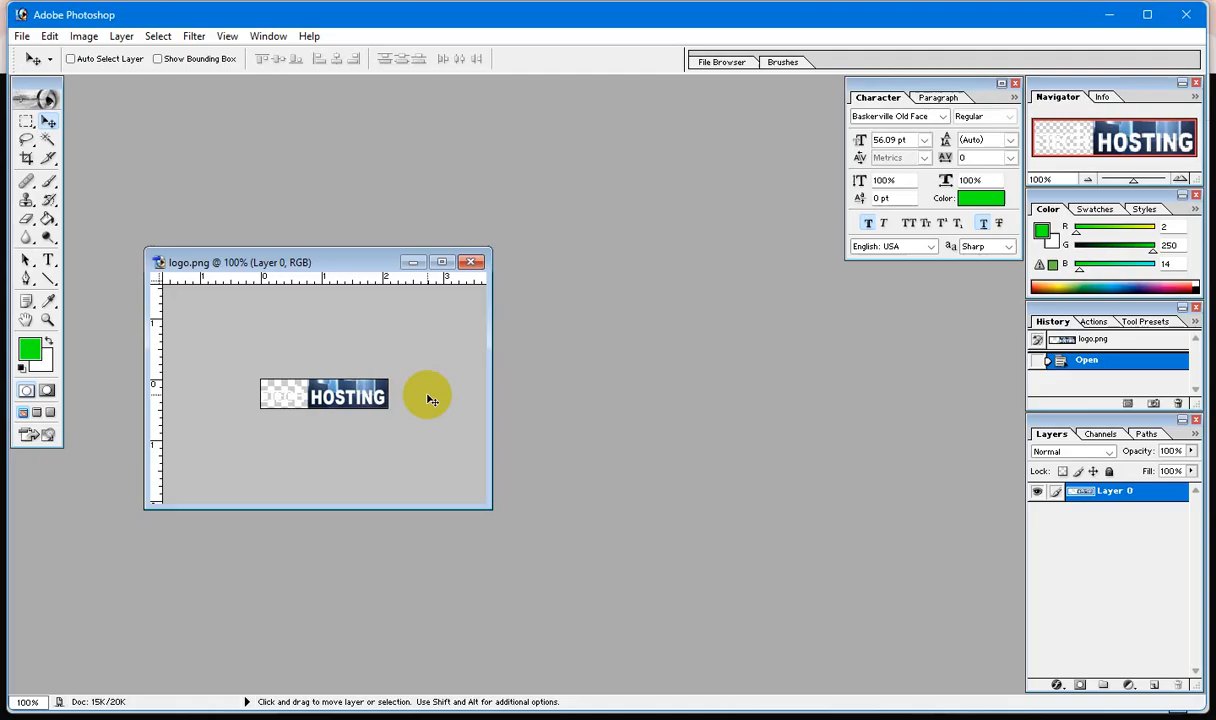
Switch to Adobe Photoshop, enlarge the logo.png window, and clear the entire ETECH HOSTING artwork to leave a transparent canvas, with nothing selected.
scroll(429, 399, "down", 2)
scroll(366, 380, "up", 5)
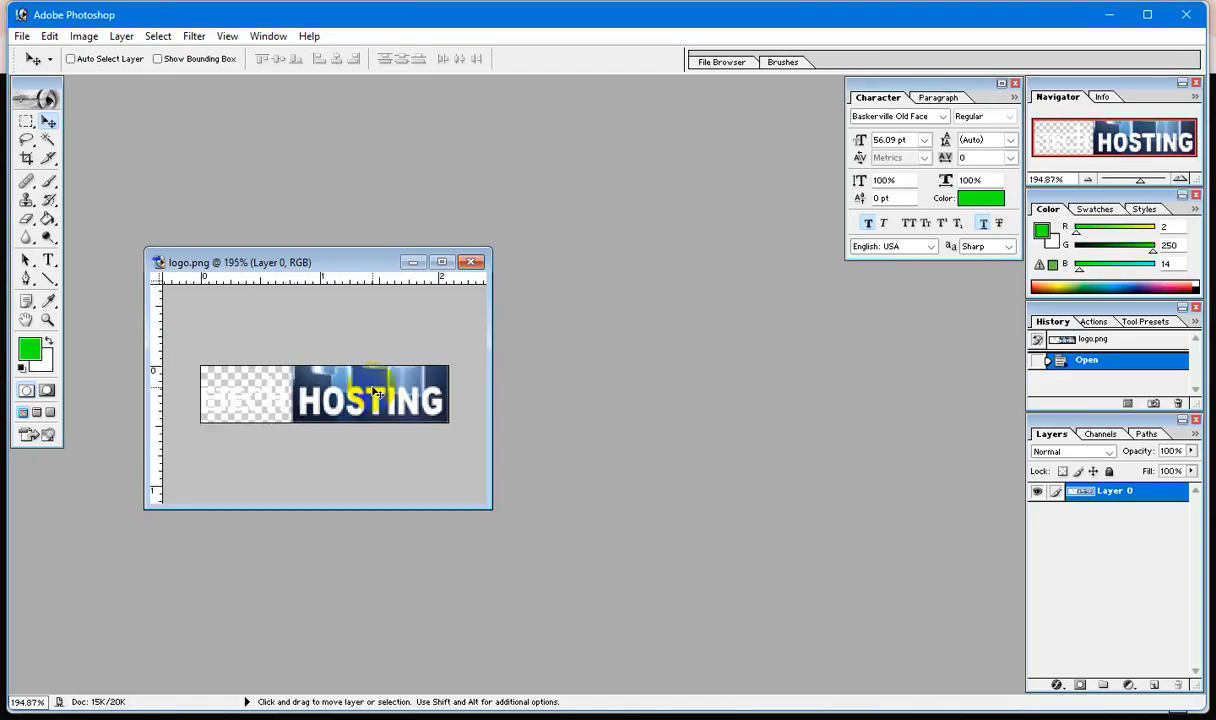
left_click_drag(489, 505, 847, 627)
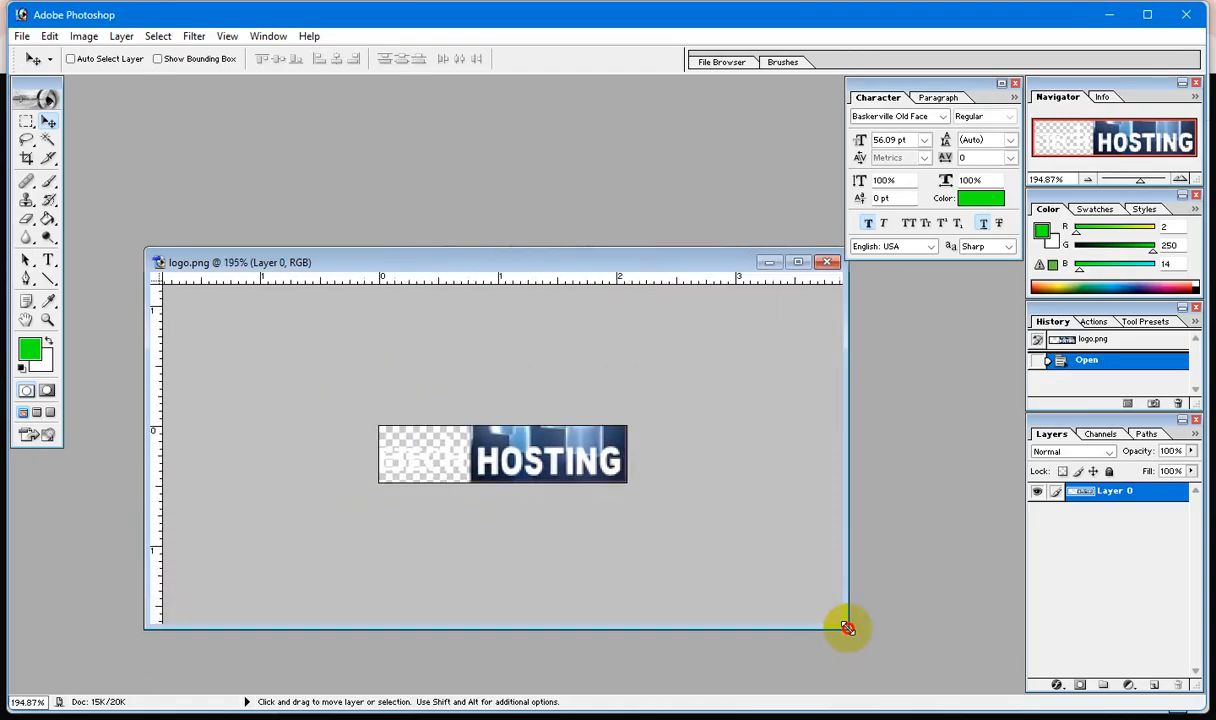
scroll(719, 573, "down", 2)
scroll(725, 574, "up", 2)
scroll(725, 574, "up", 3)
scroll(725, 574, "down", 1)
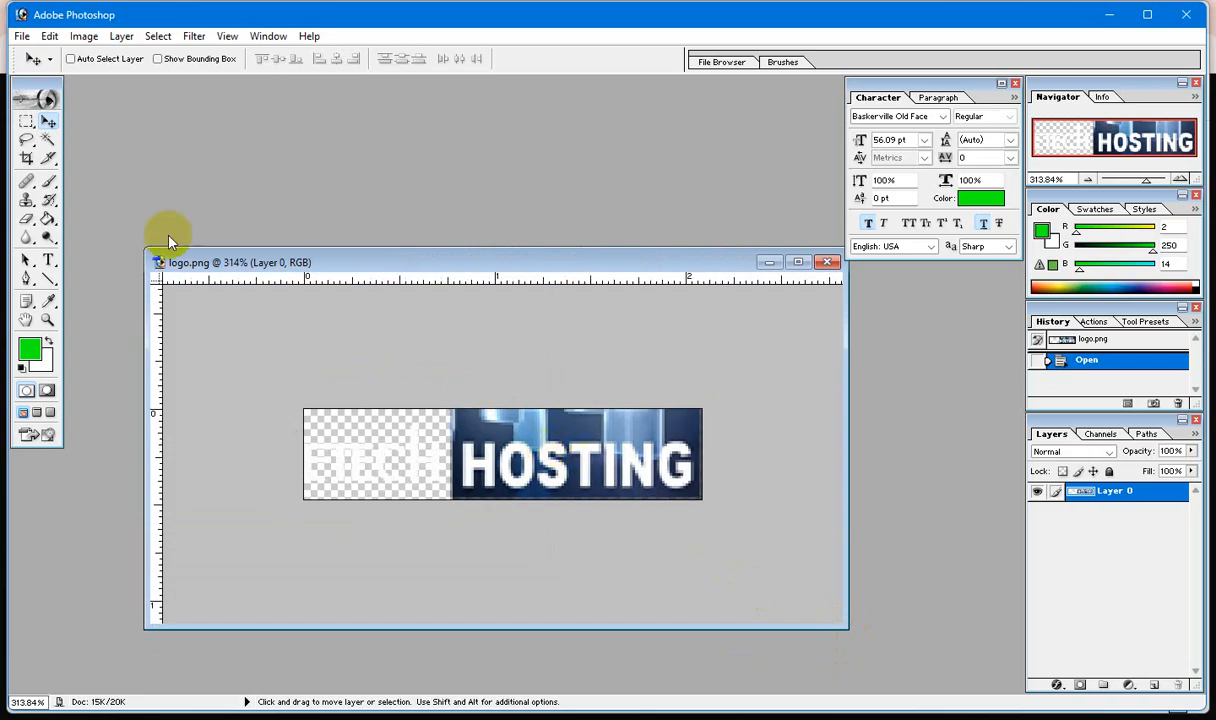
left_click(47, 261)
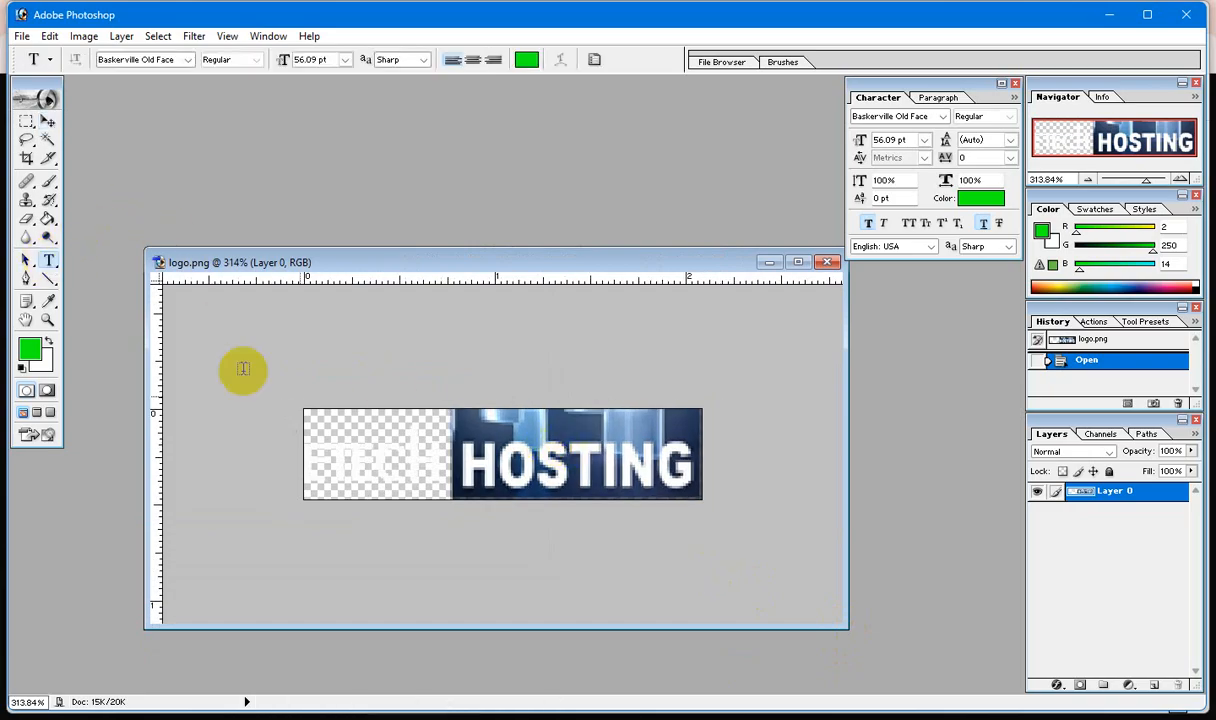
left_click(46, 123)
key("ctrl+a")
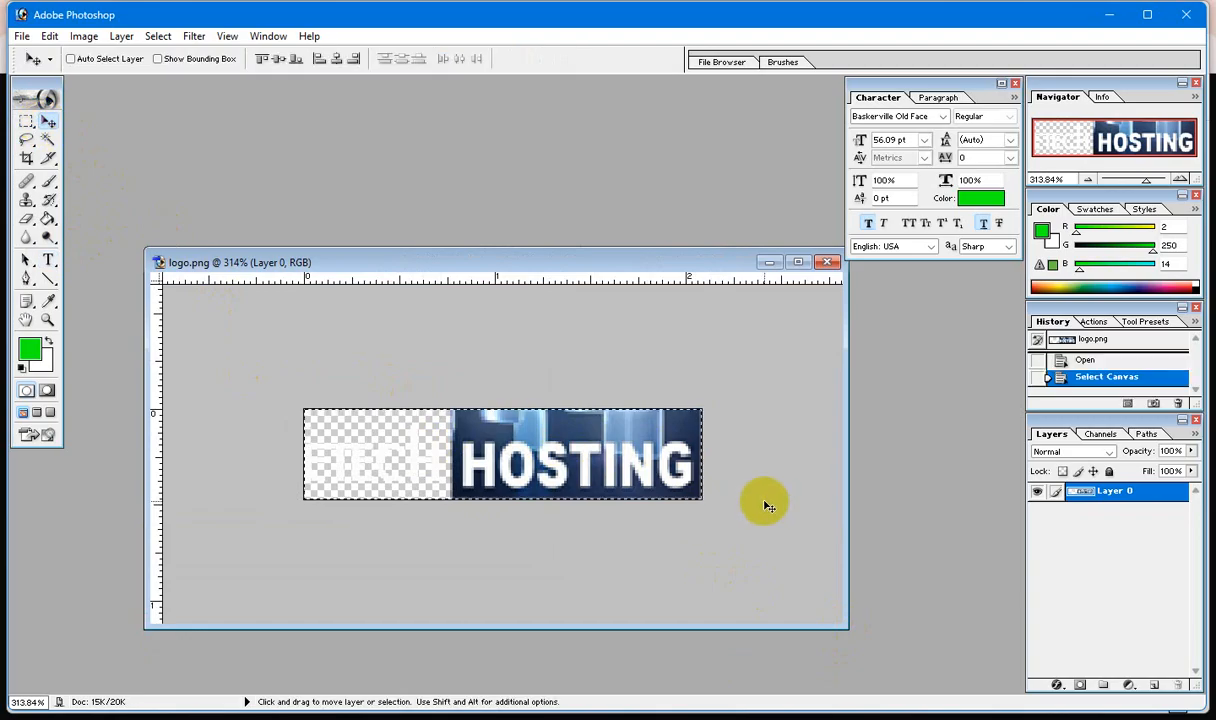
key("Delete")
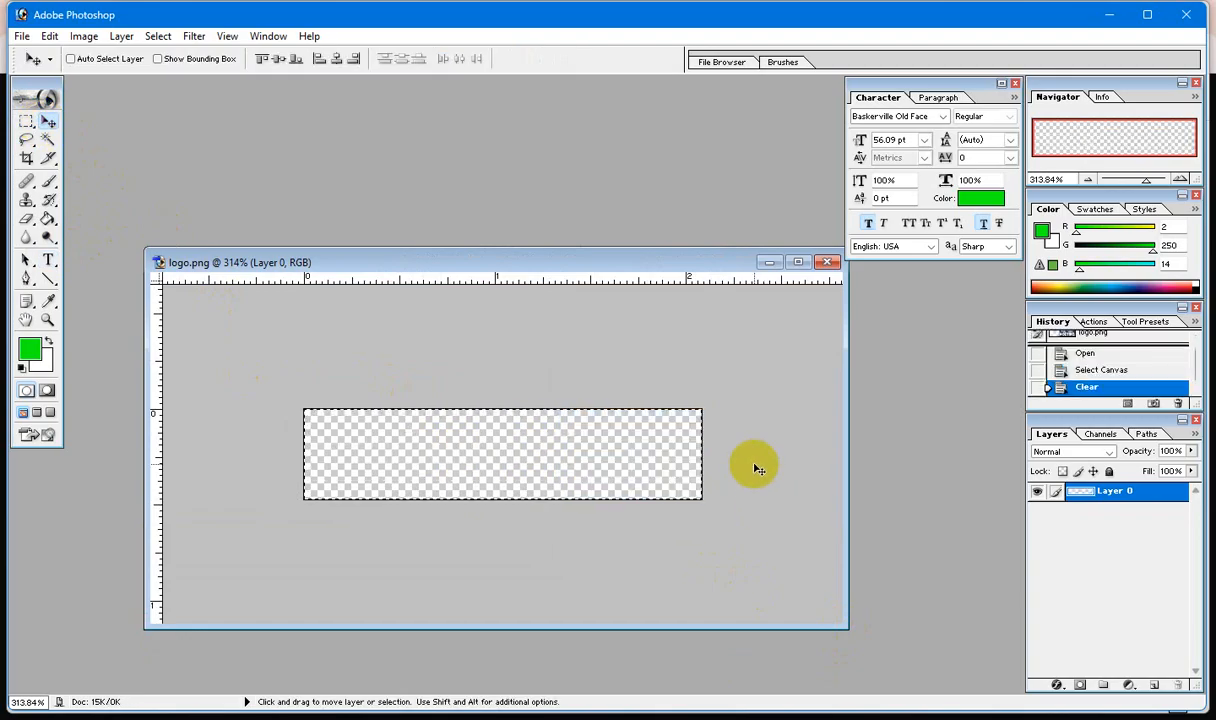
key("ctrl+d")
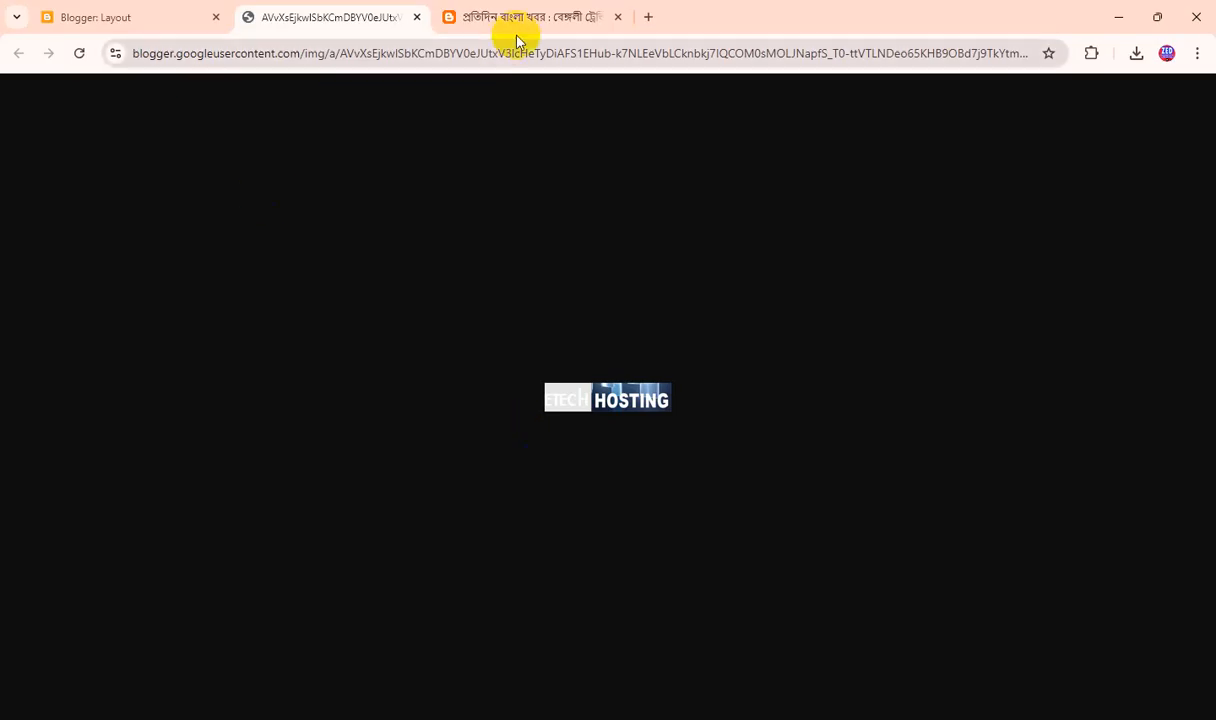
Check the old logos on the live blog, and replace the header image with the Pratidin Bangla Khabar logo PNG uploaded from the computer.
left_click(516, 20)
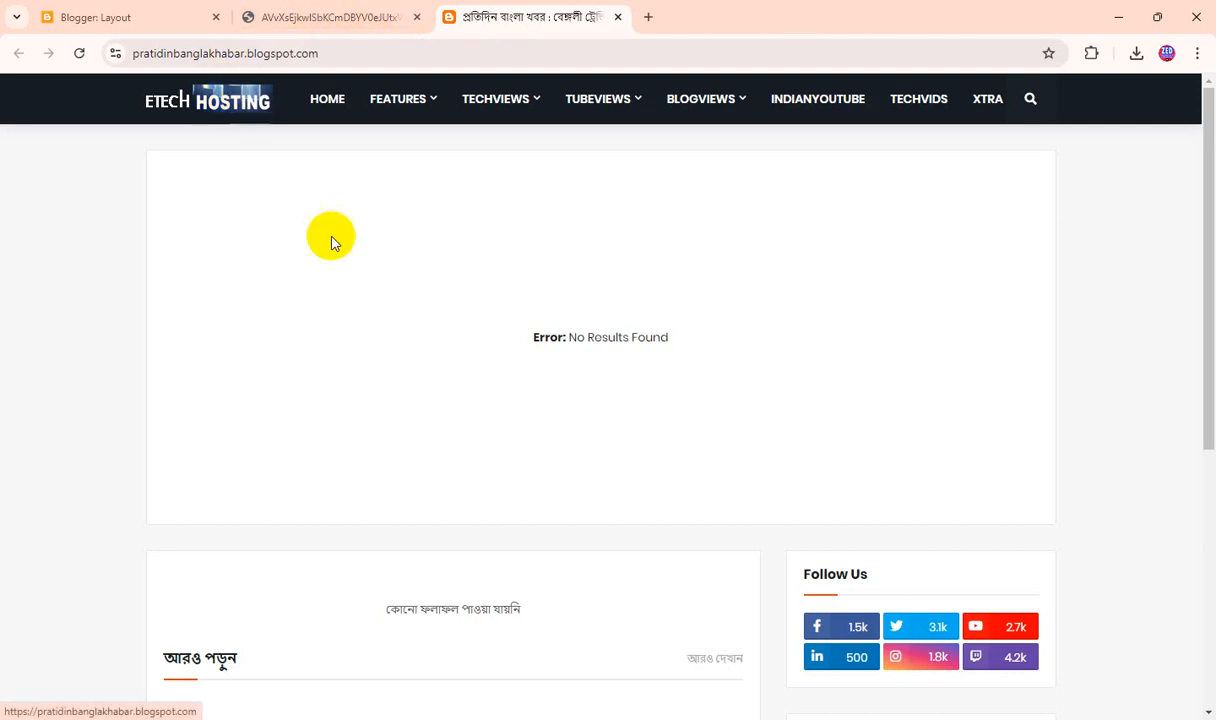
scroll(331, 239, "down", 5)
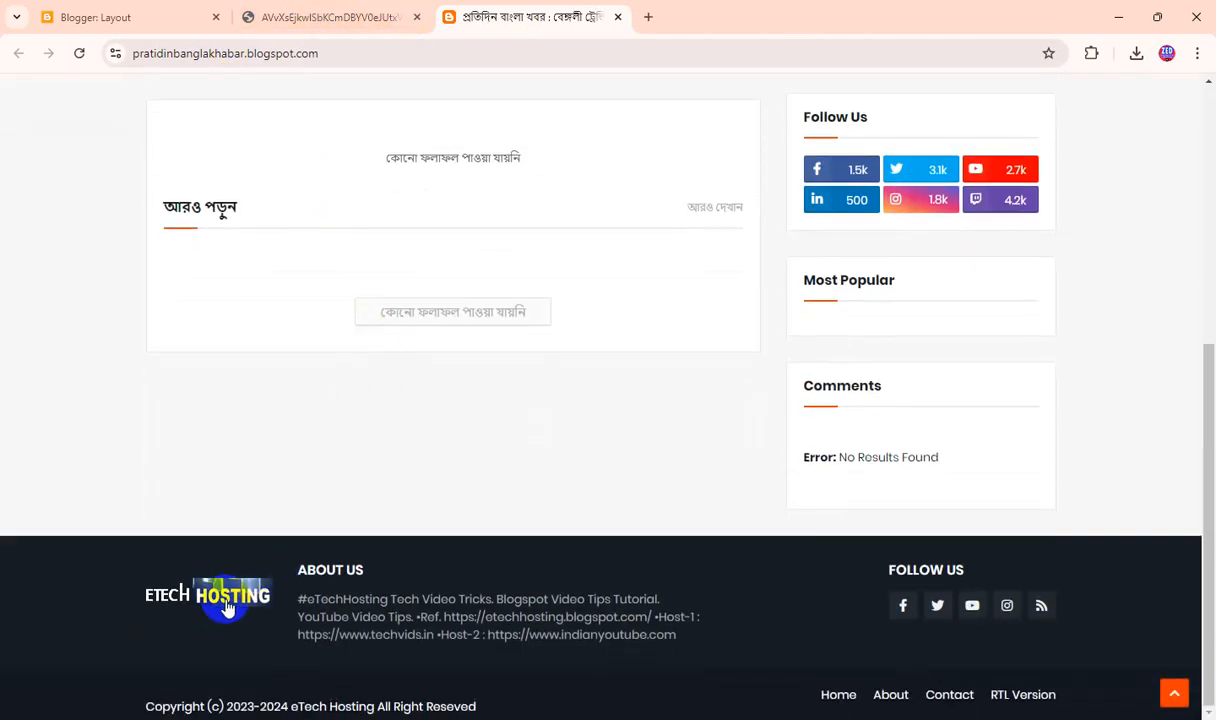
left_click(124, 18)
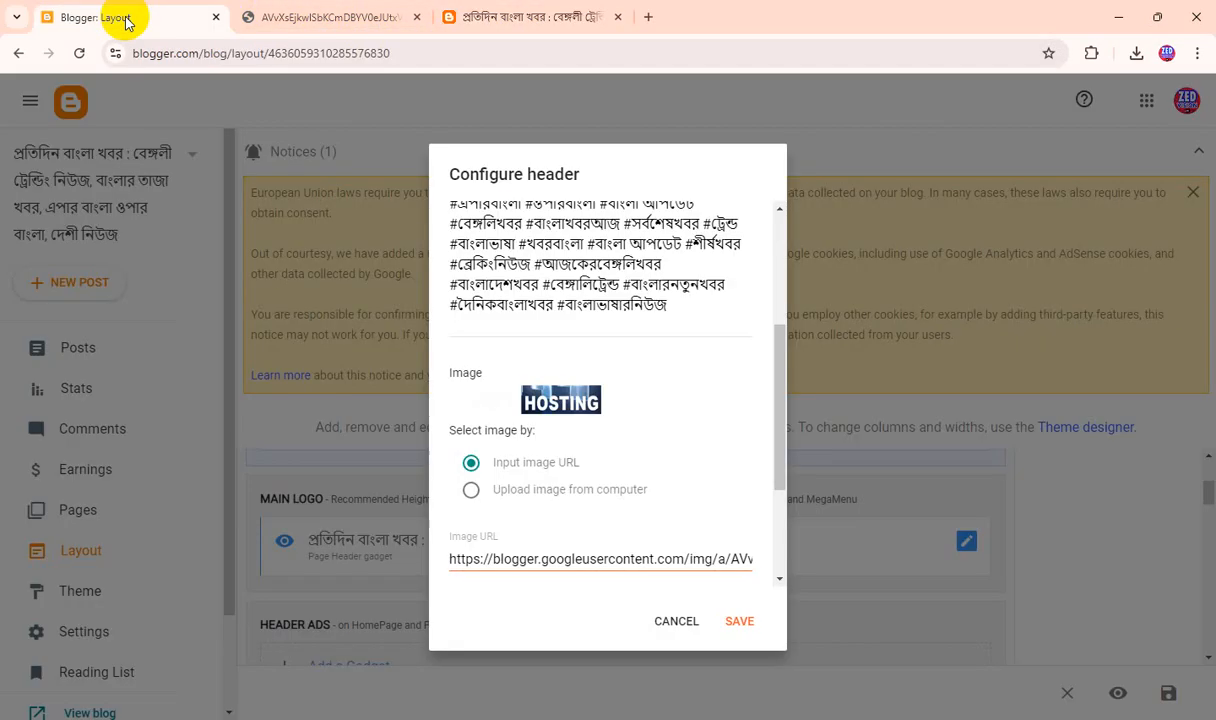
scroll(520, 461, "down", 1)
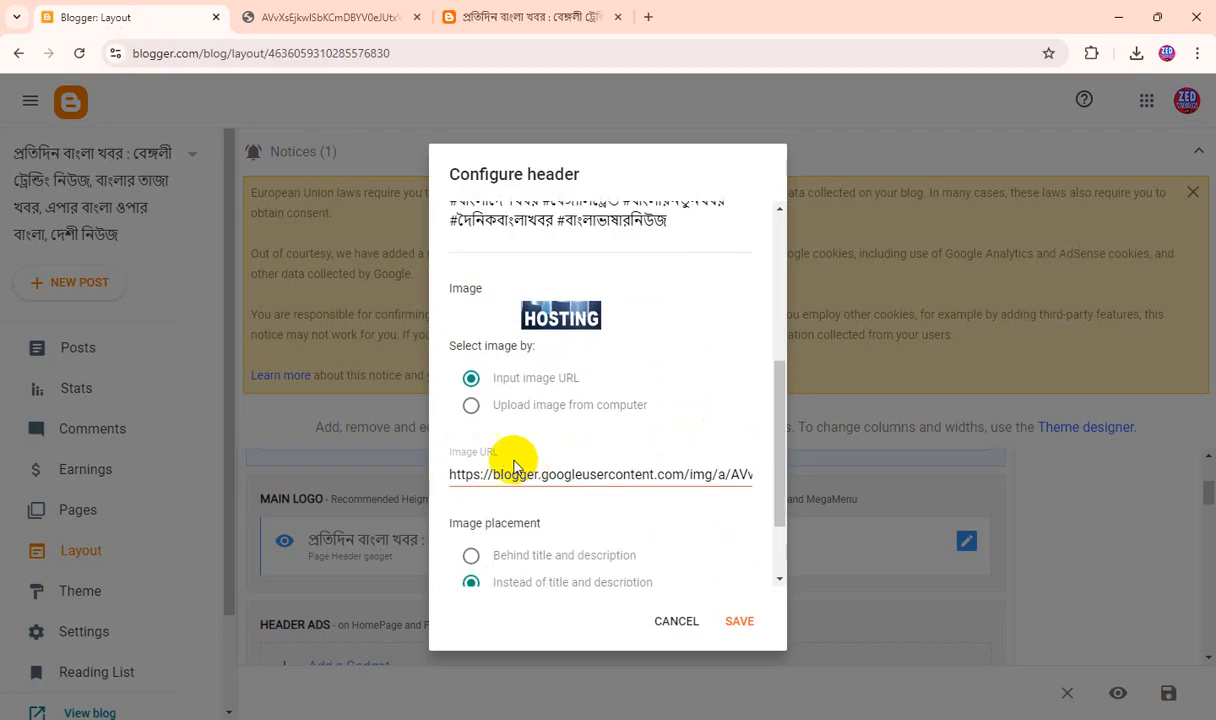
left_click(471, 405)
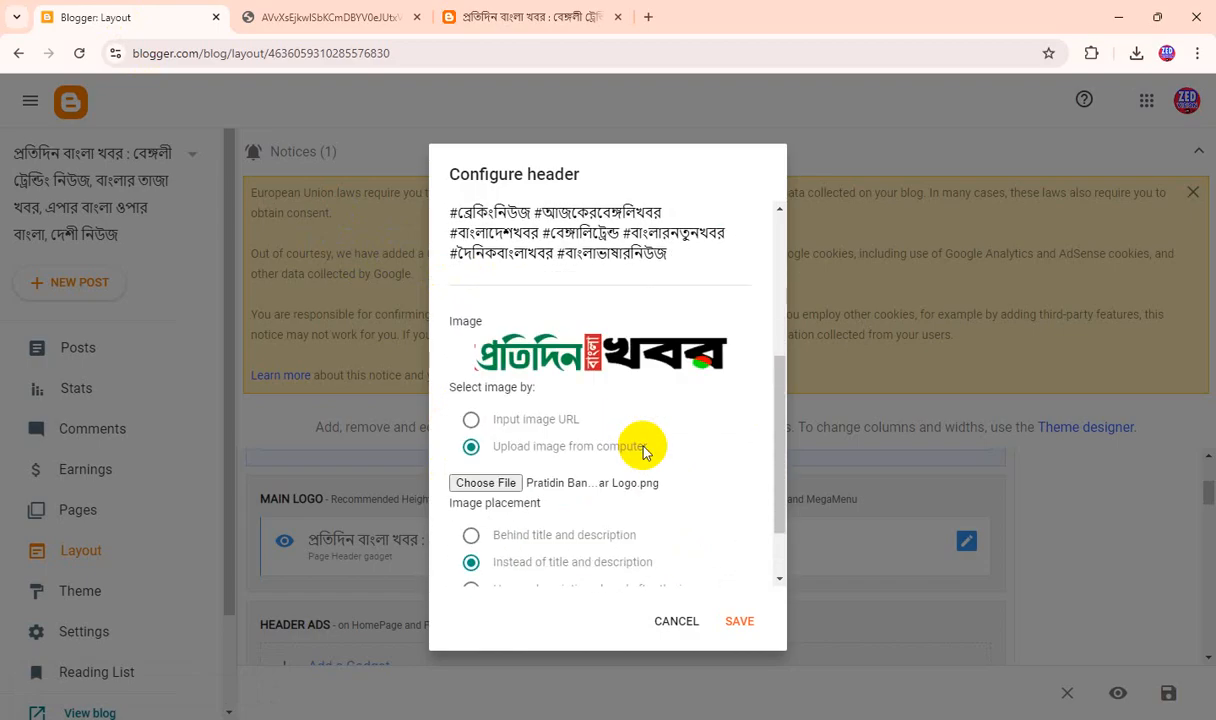
Enable Shrink to fit for the new header image, and save both the header configuration and the blog layout.
scroll(643, 452, "up", 5)
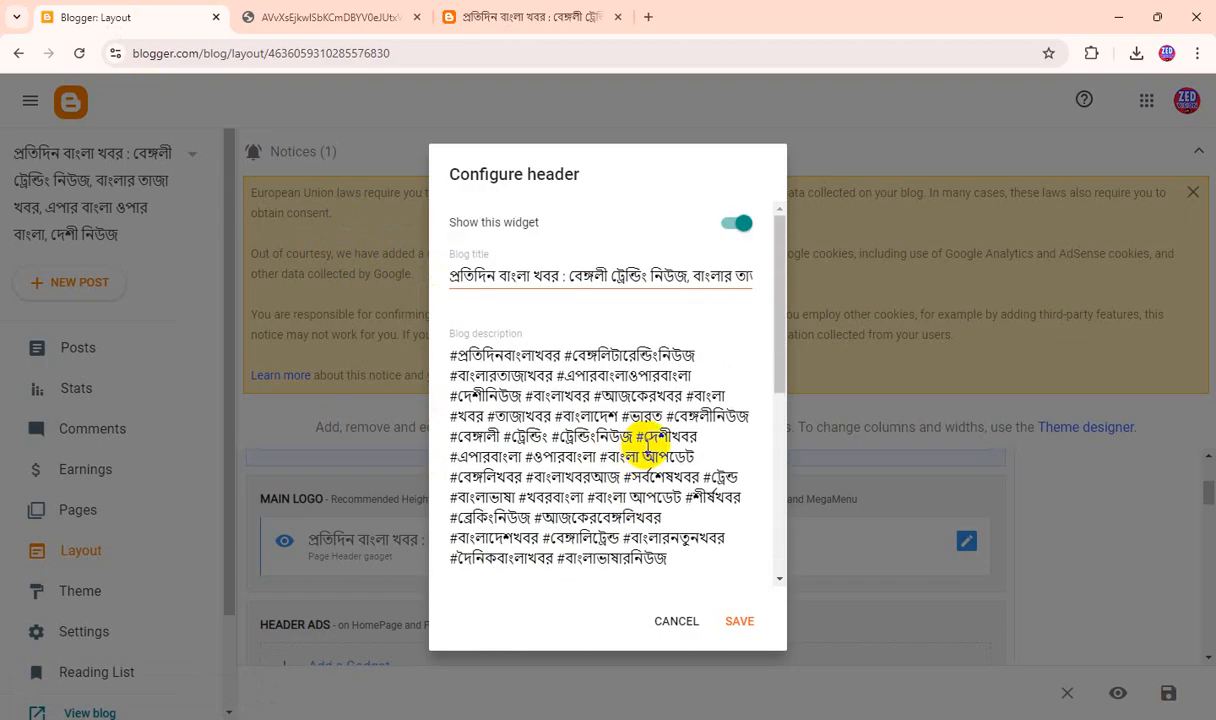
scroll(648, 447, "down", 5)
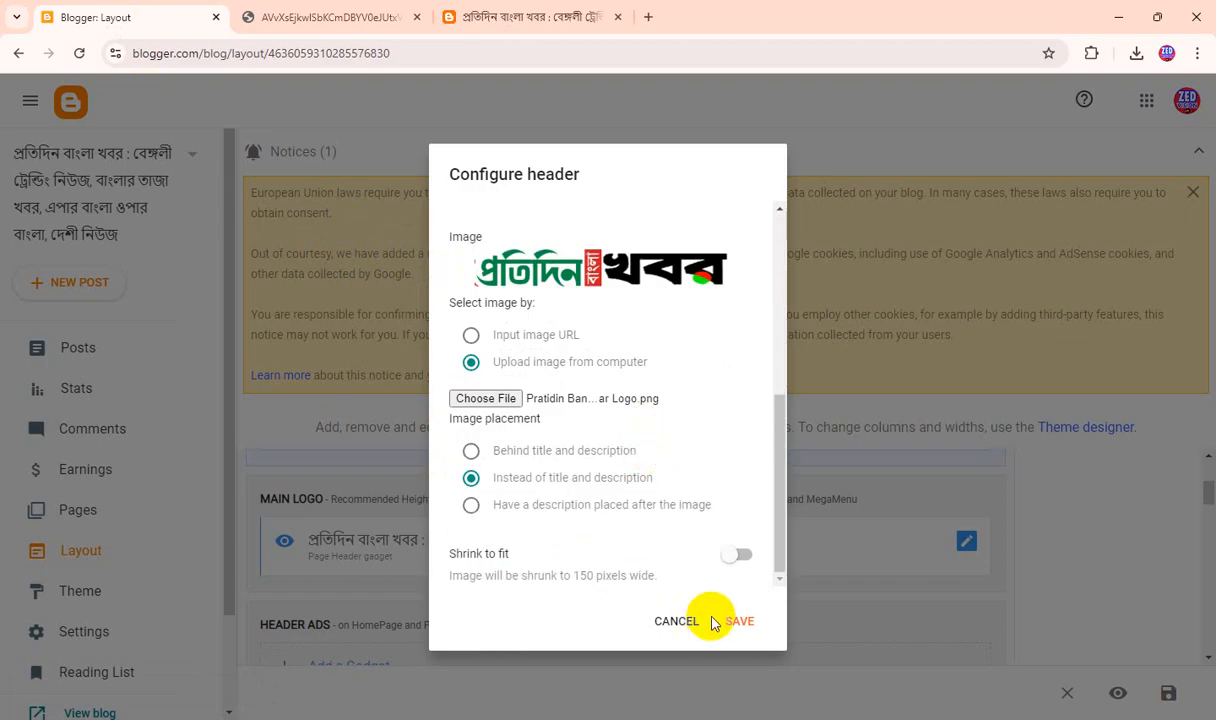
left_click(739, 560)
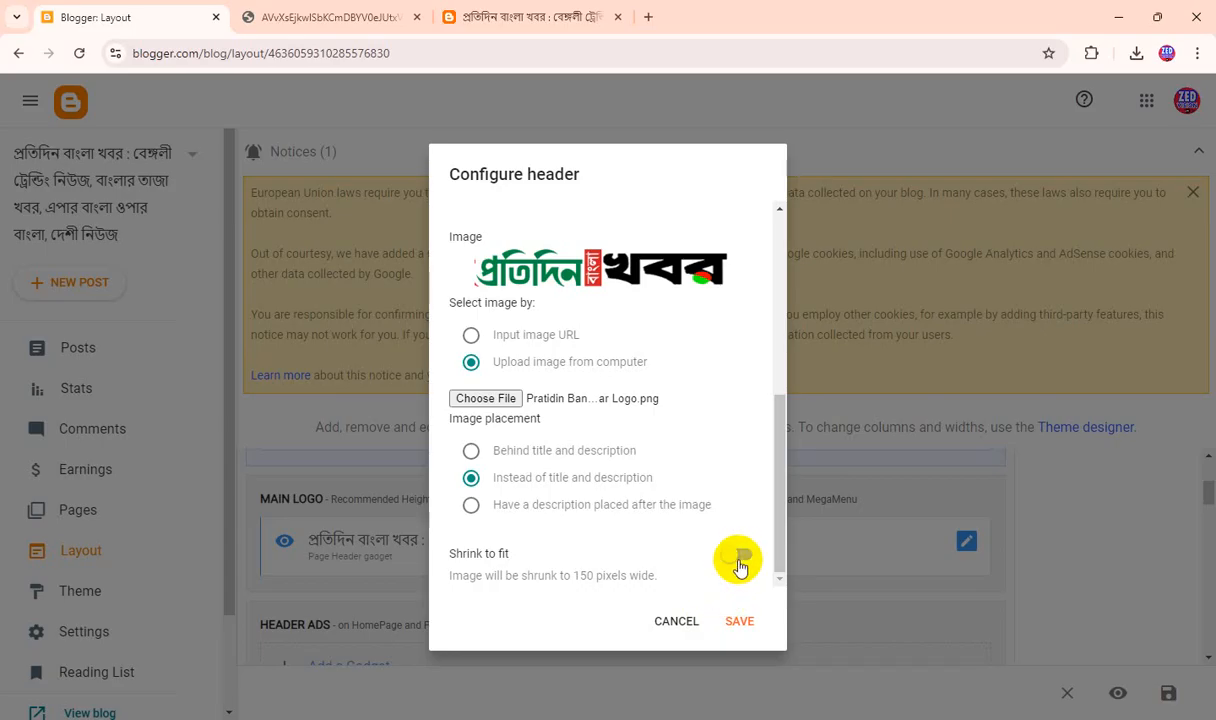
left_click(740, 621)
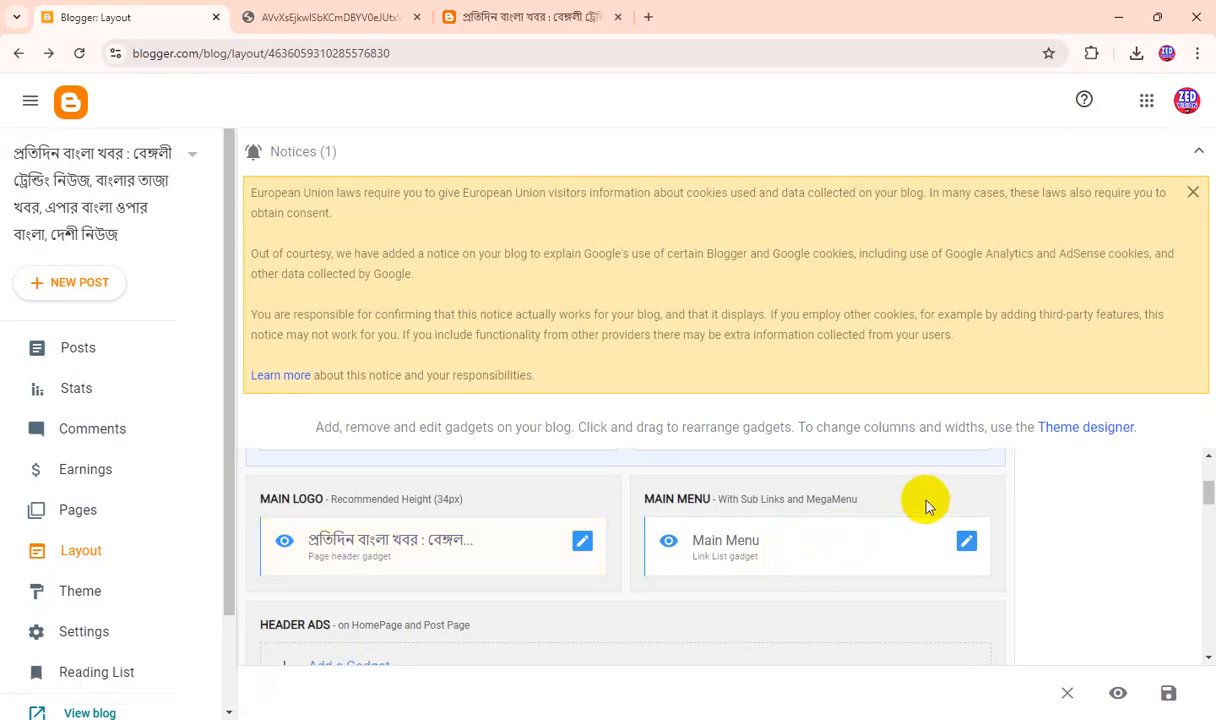
left_click(1170, 695)
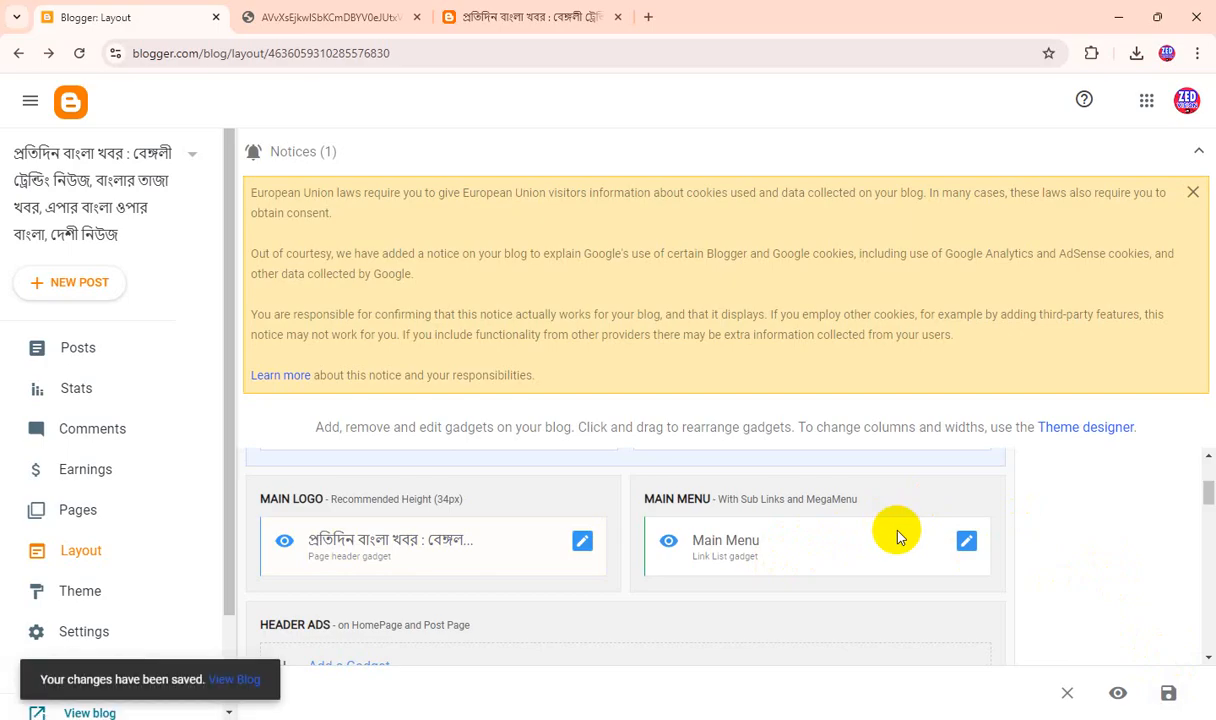
Close the old logo's image tab and check the header logo on the refreshed live blog.
left_click(305, 20)
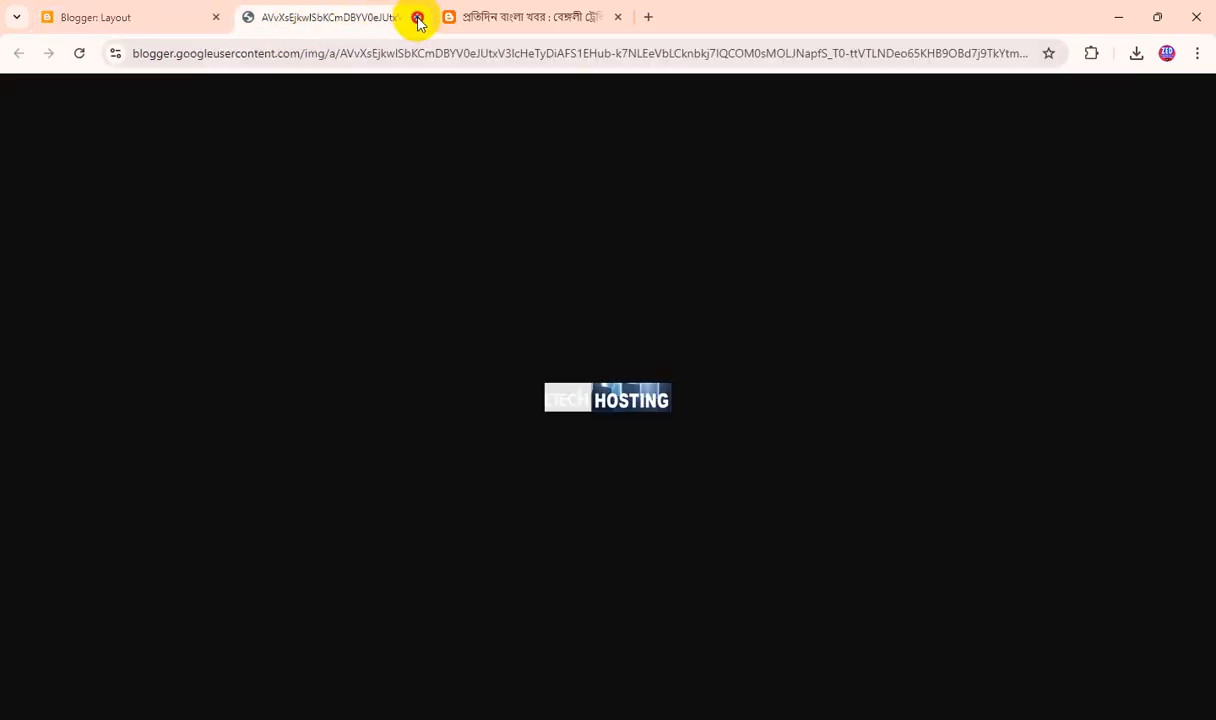
left_click(418, 18)
right_click(335, 24)
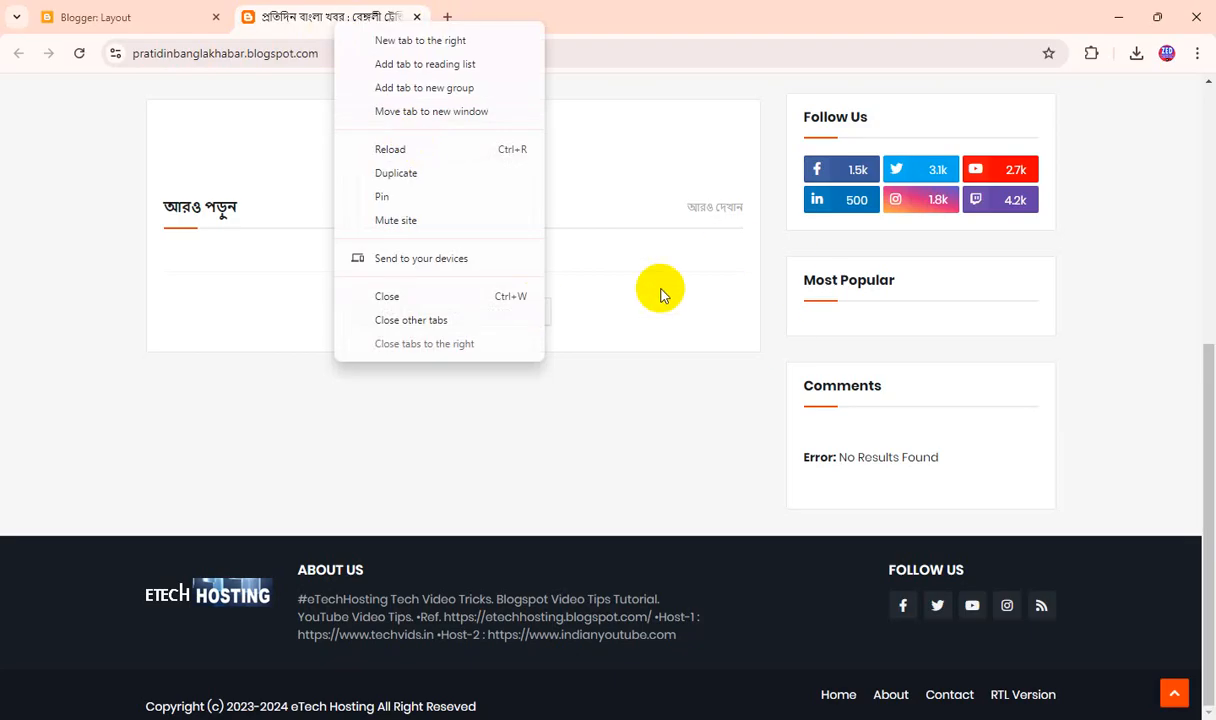
left_click(979, 362)
scroll(700, 480, "up", 5)
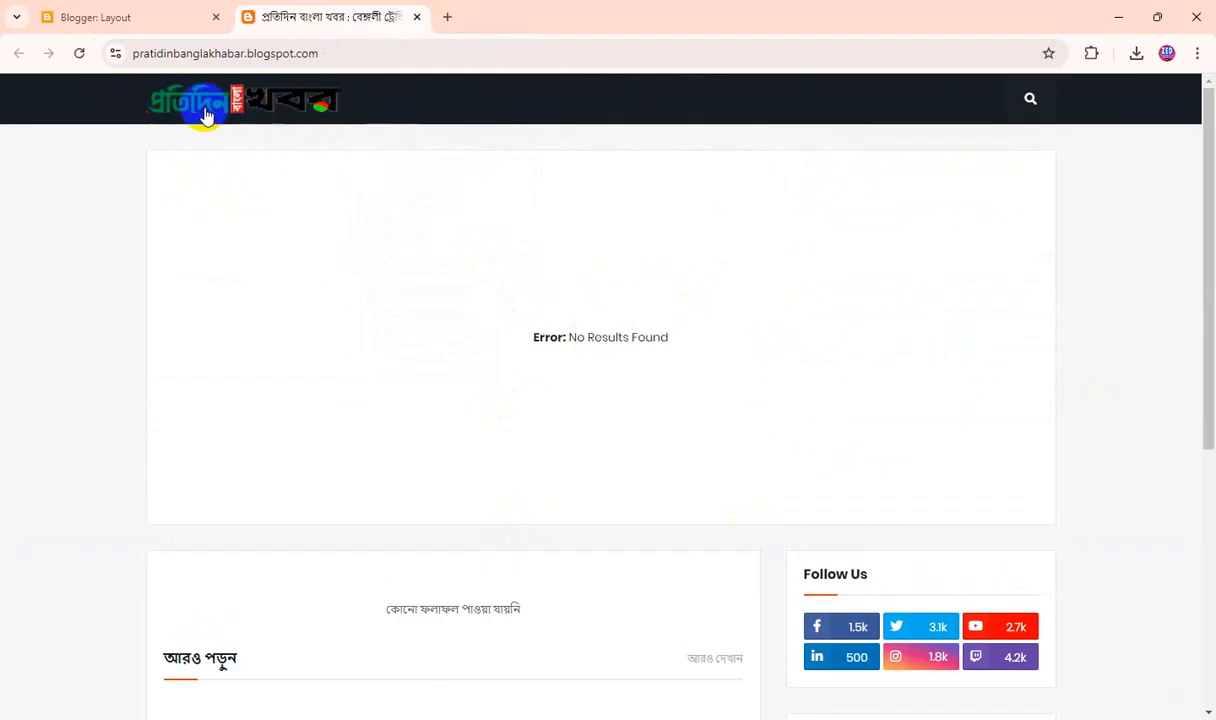
Inspect the header logo on the live blog and the old ETECH HOSTING branding in its footer.
scroll(565, 331, "down", 3)
scroll(565, 331, "up", 3)
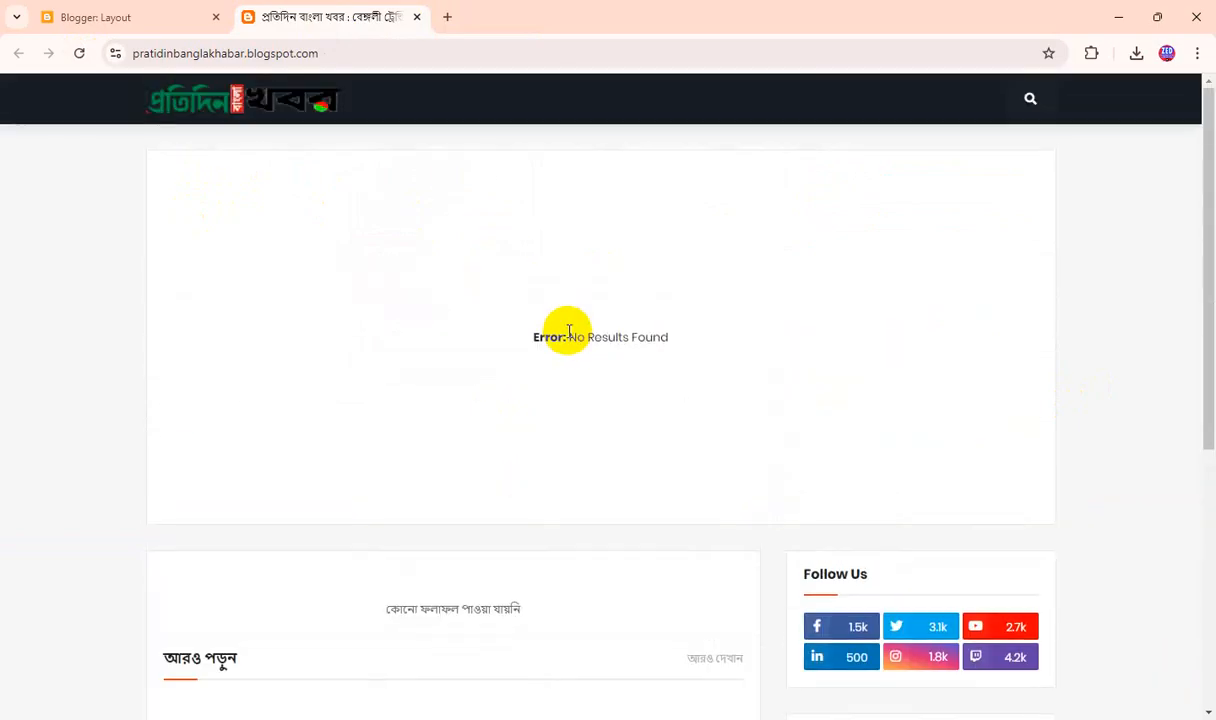
left_click(225, 114)
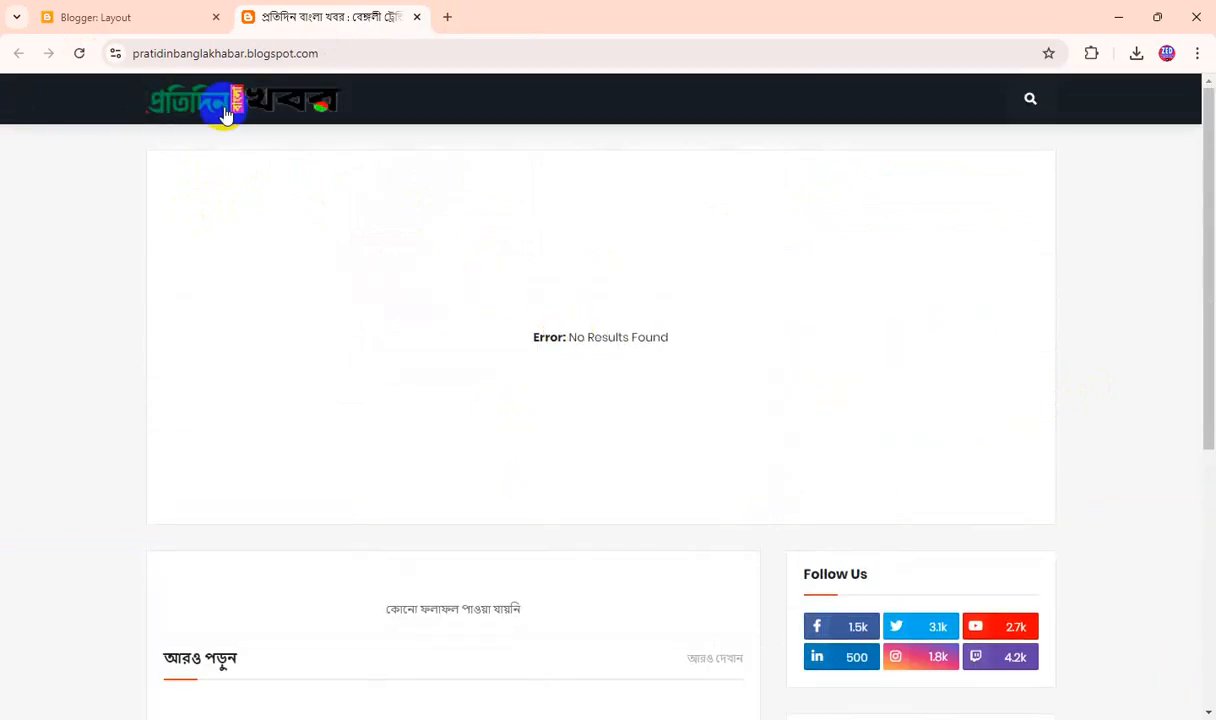
right_click(294, 113)
left_click(178, 251)
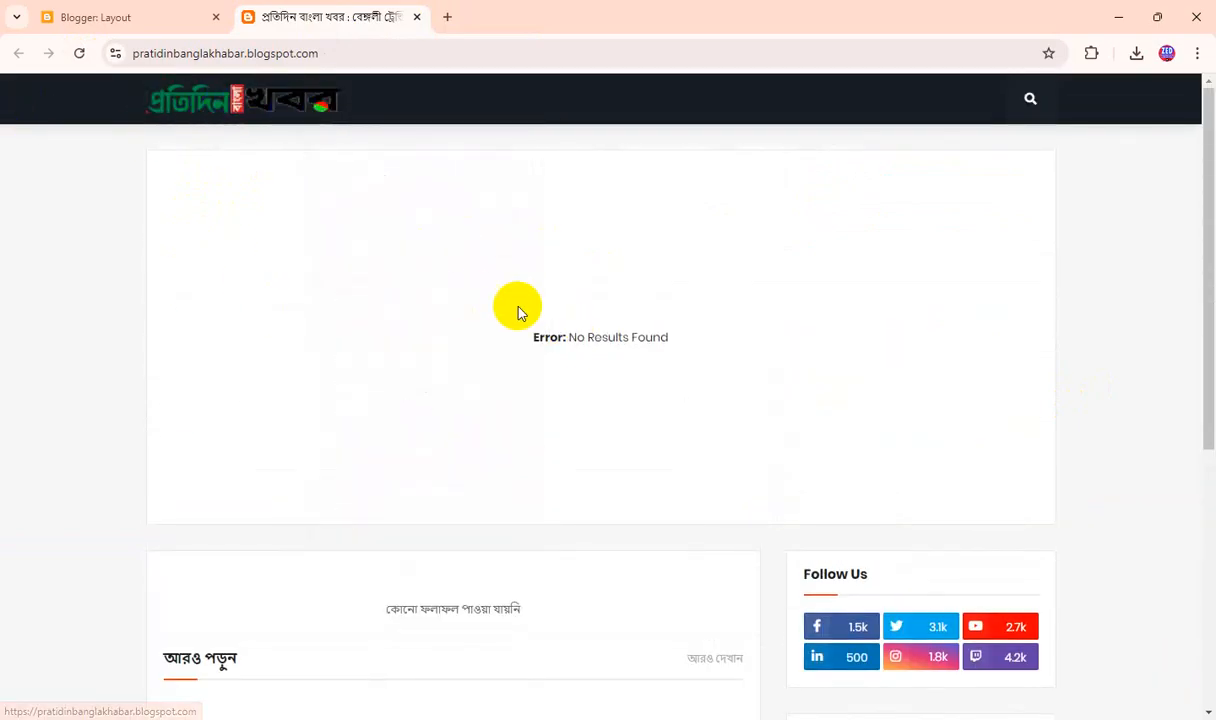
left_click(243, 104)
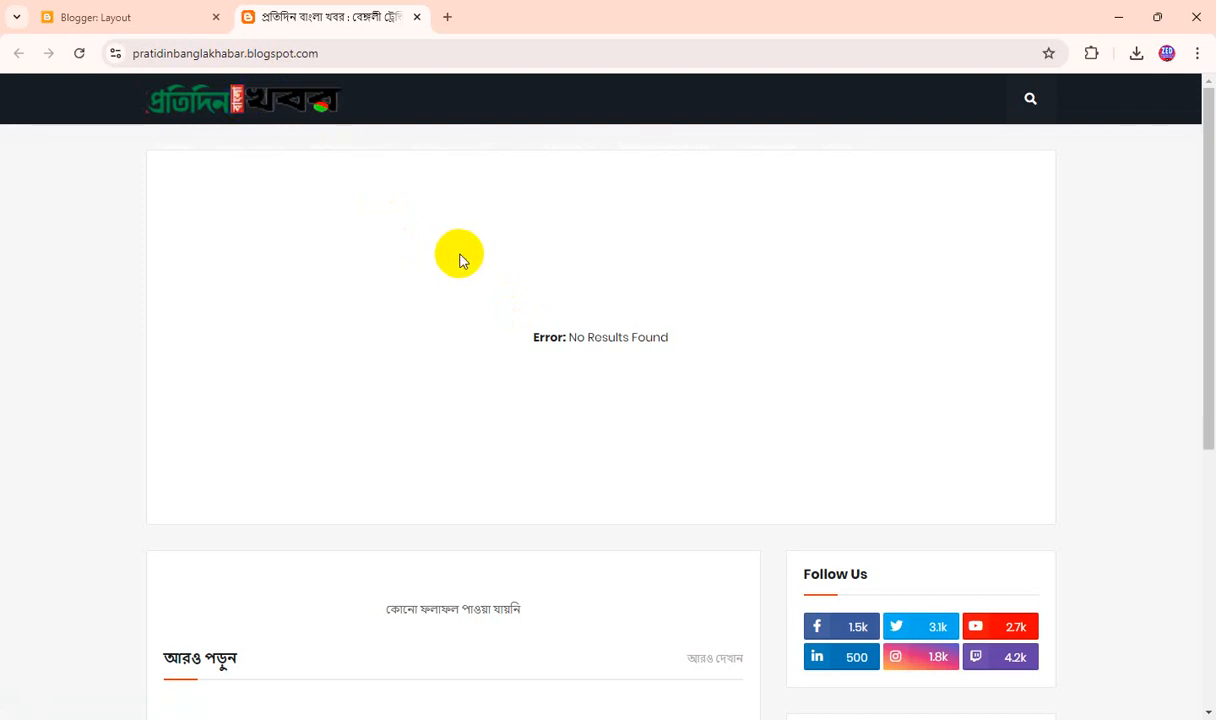
scroll(459, 260, "down", 5)
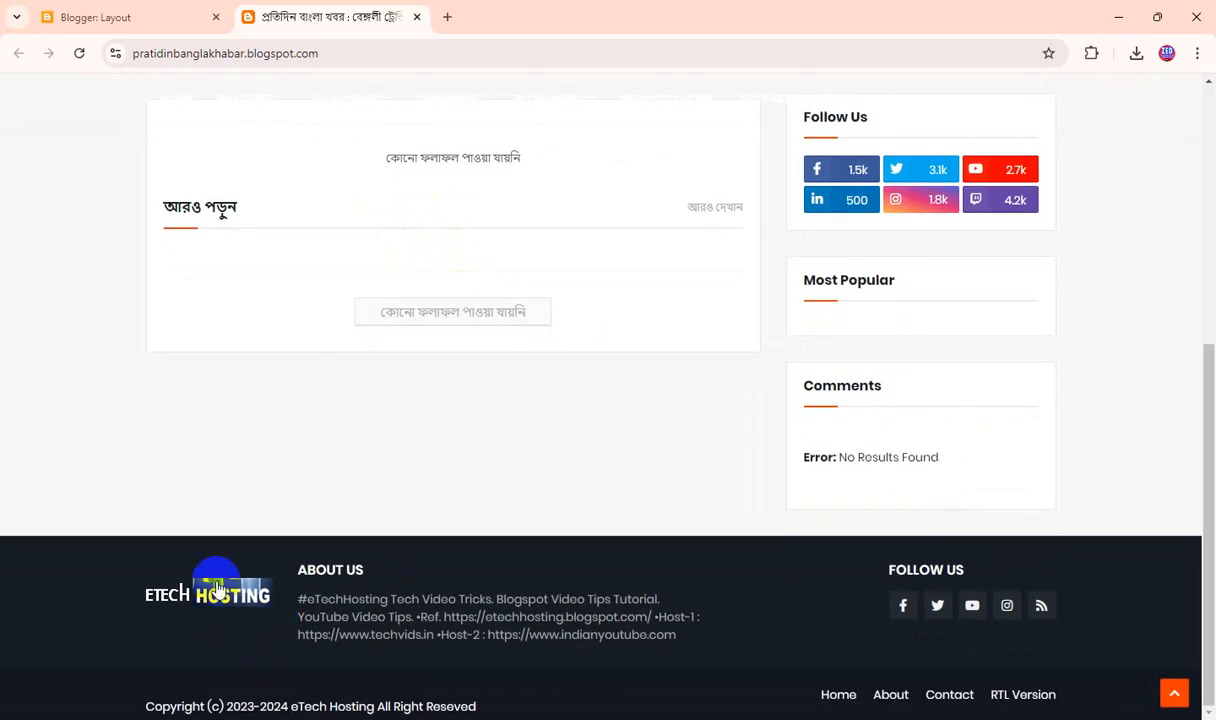
Open the About Us image gadget in the layout's About section and compare its settings with the live blog's footer.
left_click(200, 17)
scroll(795, 478, "down", 5)
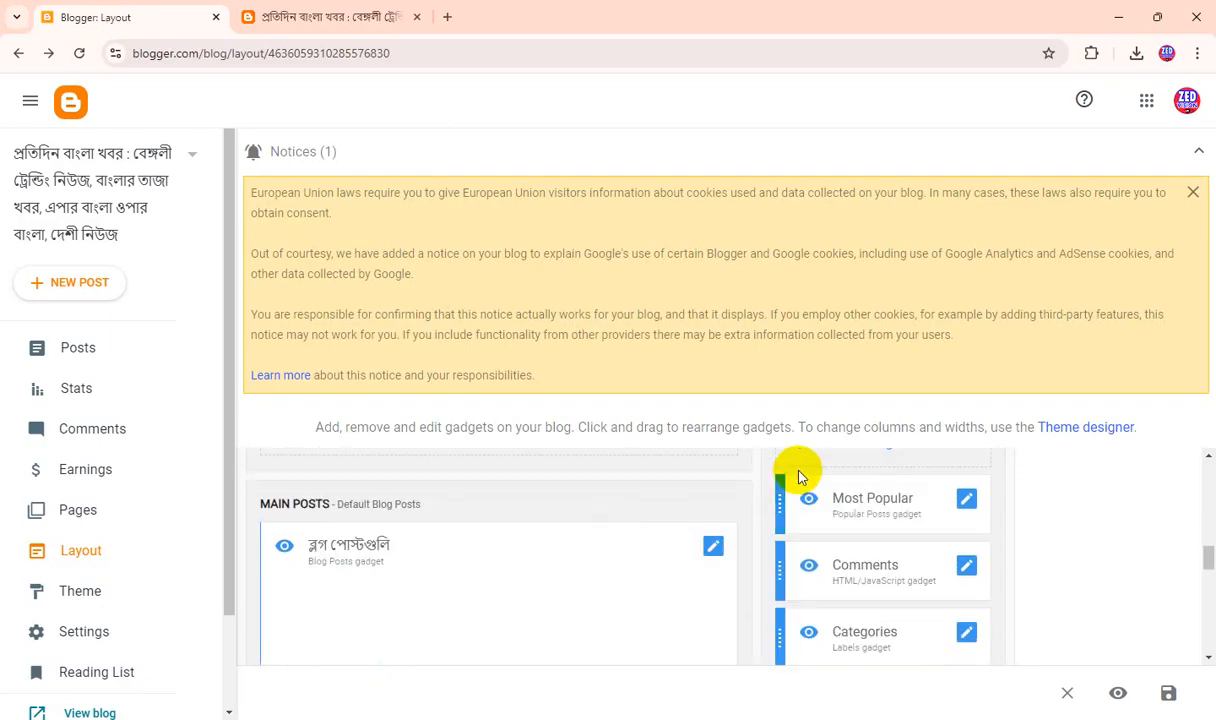
scroll(801, 500, "up", 2)
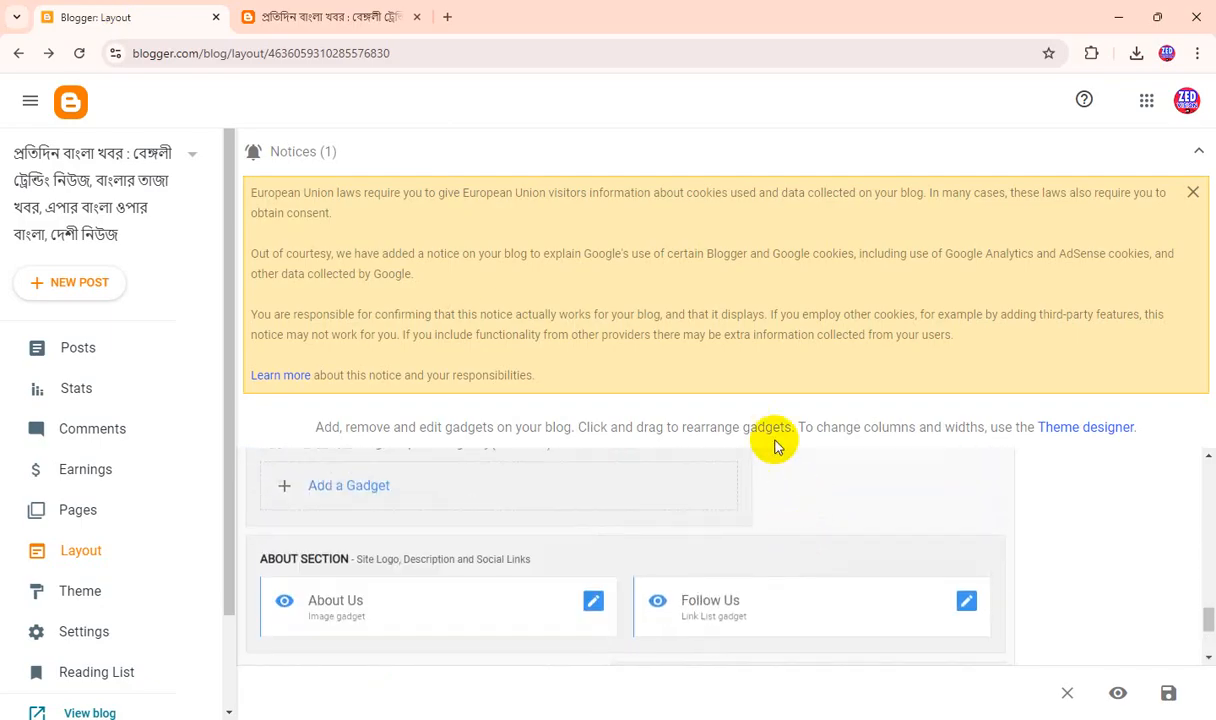
left_click(594, 603)
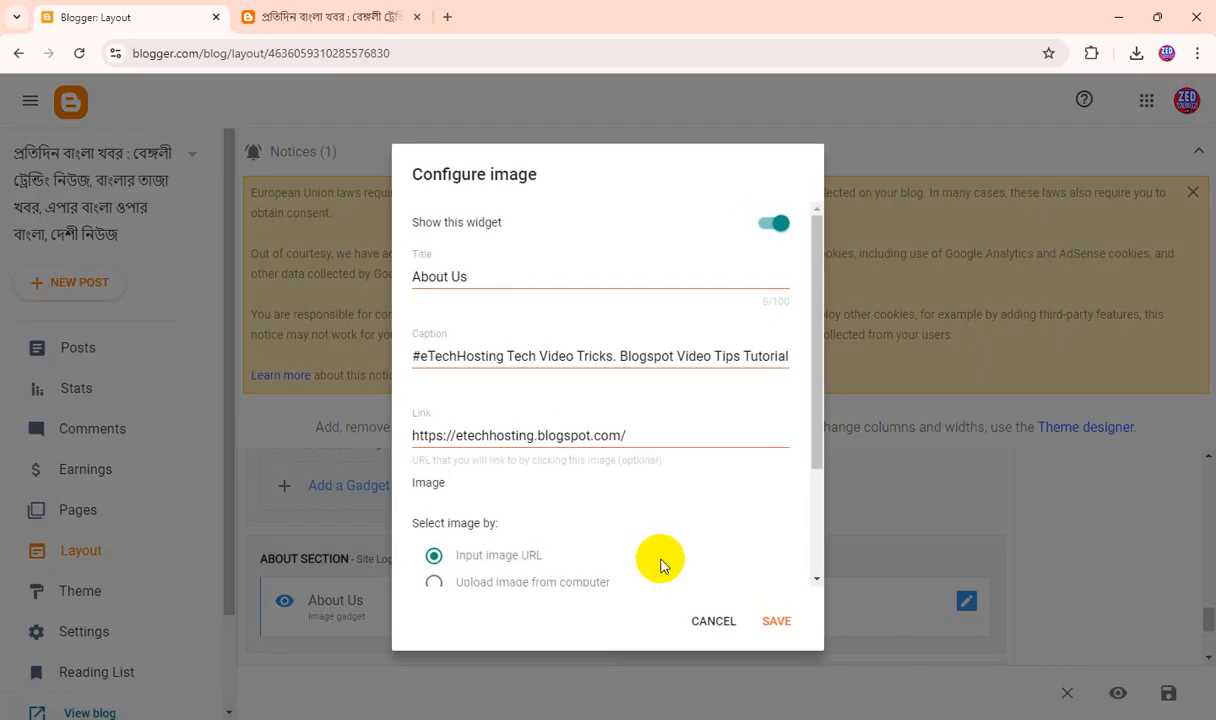
left_click(328, 22)
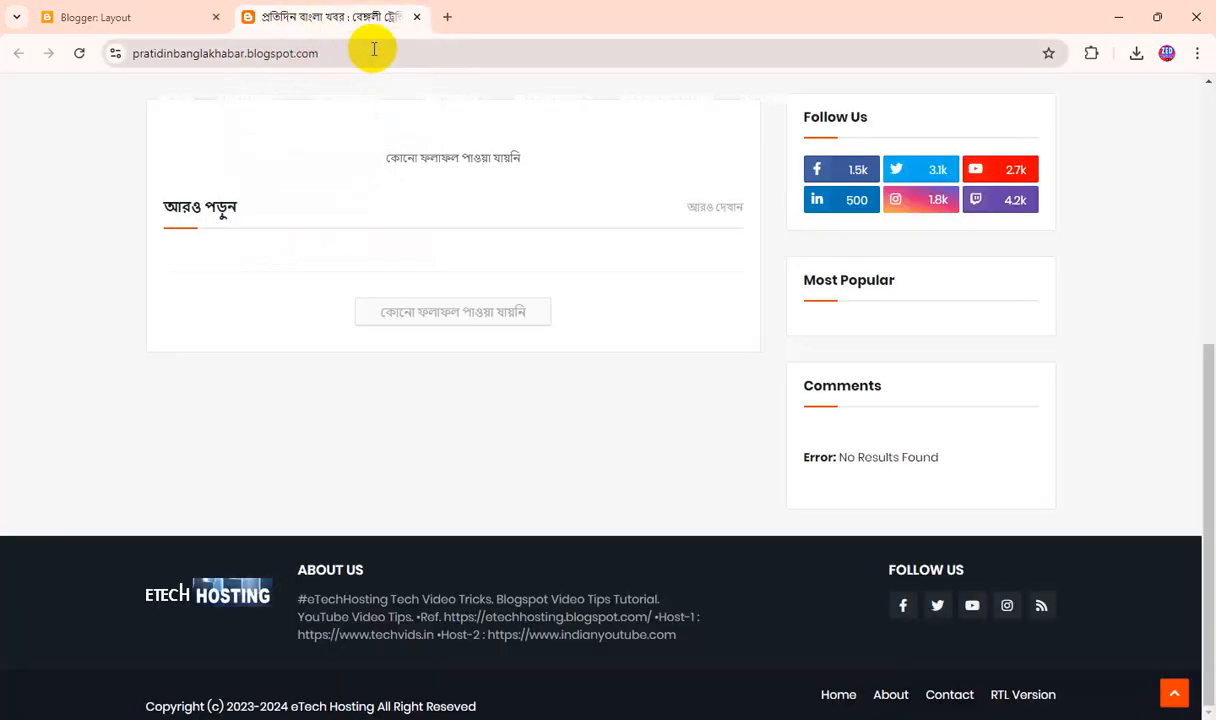
left_click(166, 15)
scroll(600, 500, "down", 2)
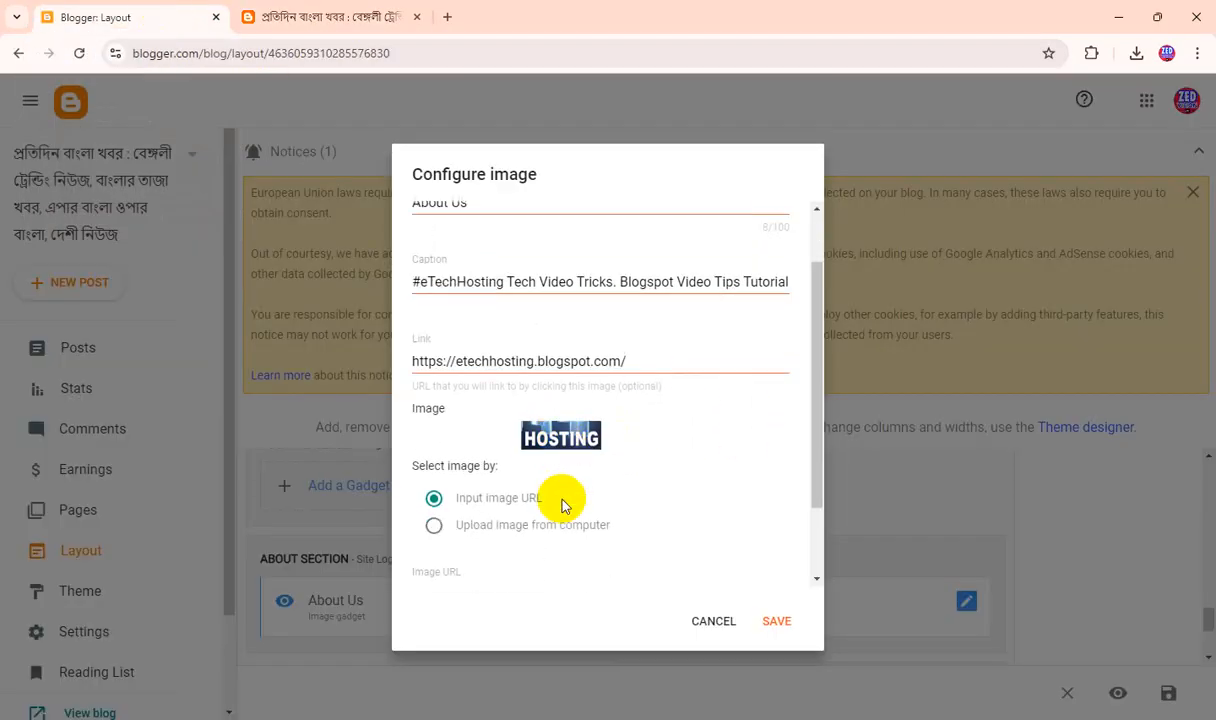
left_click(496, 518)
scroll(578, 500, "down", 1)
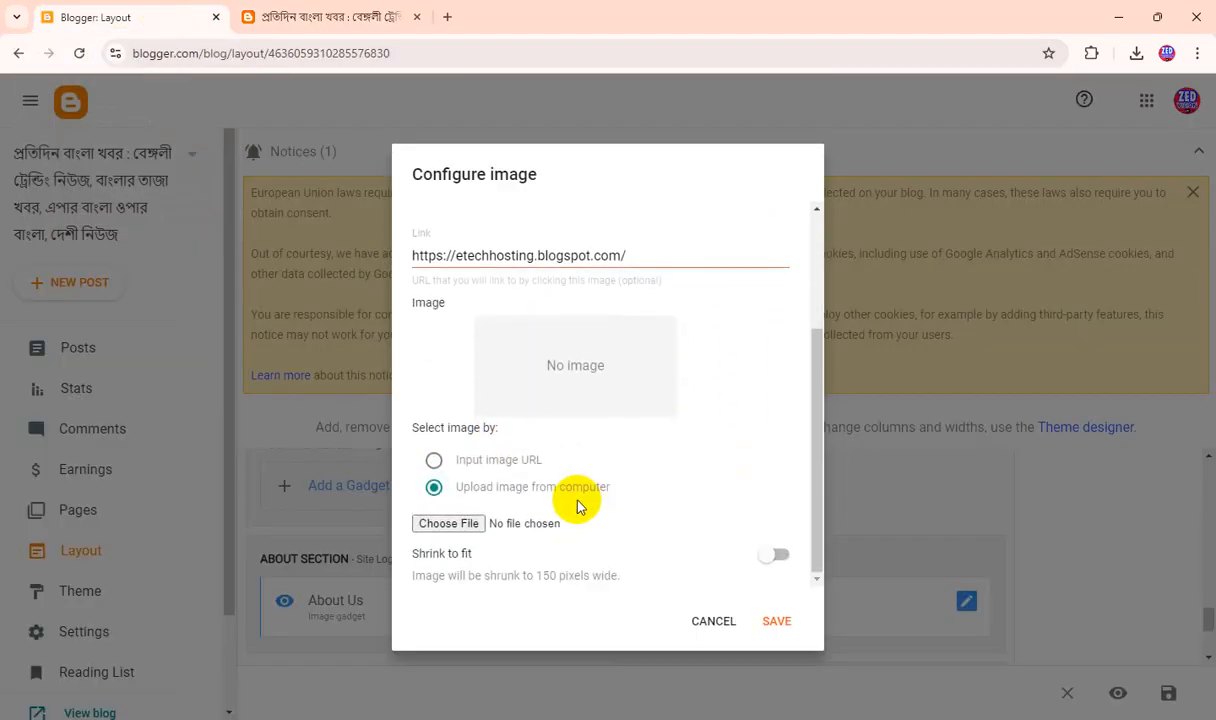
left_click(448, 524)
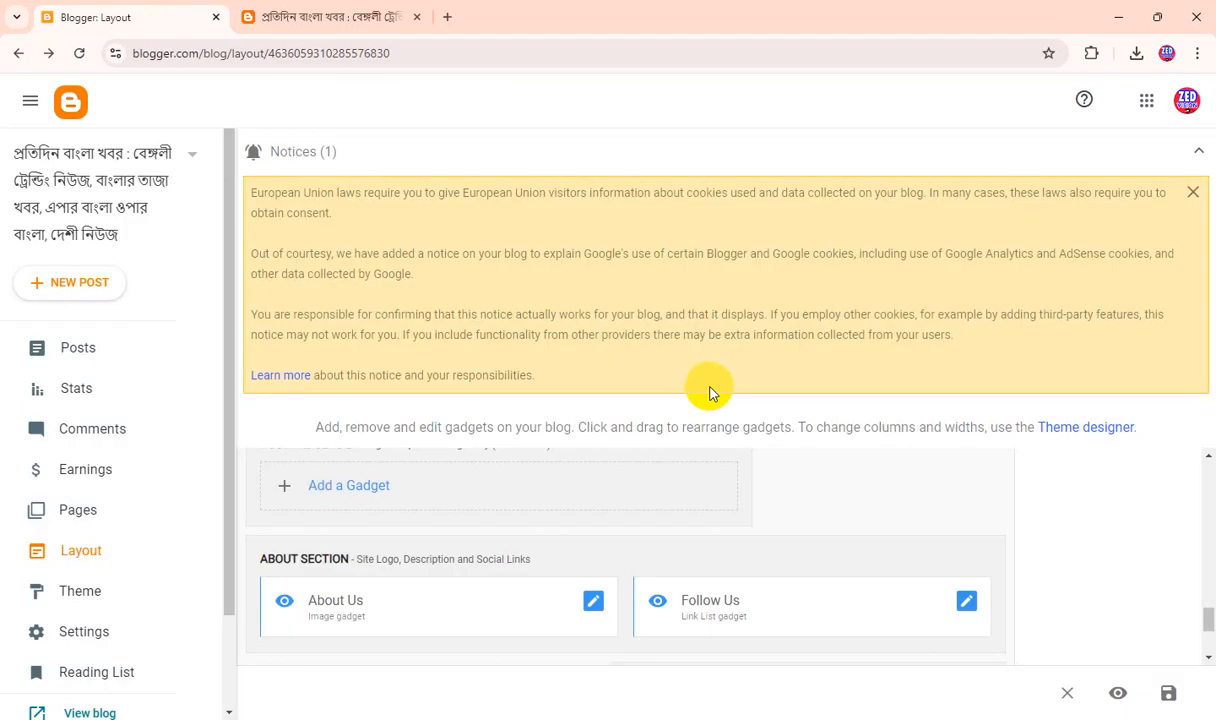
left_click(1168, 693)
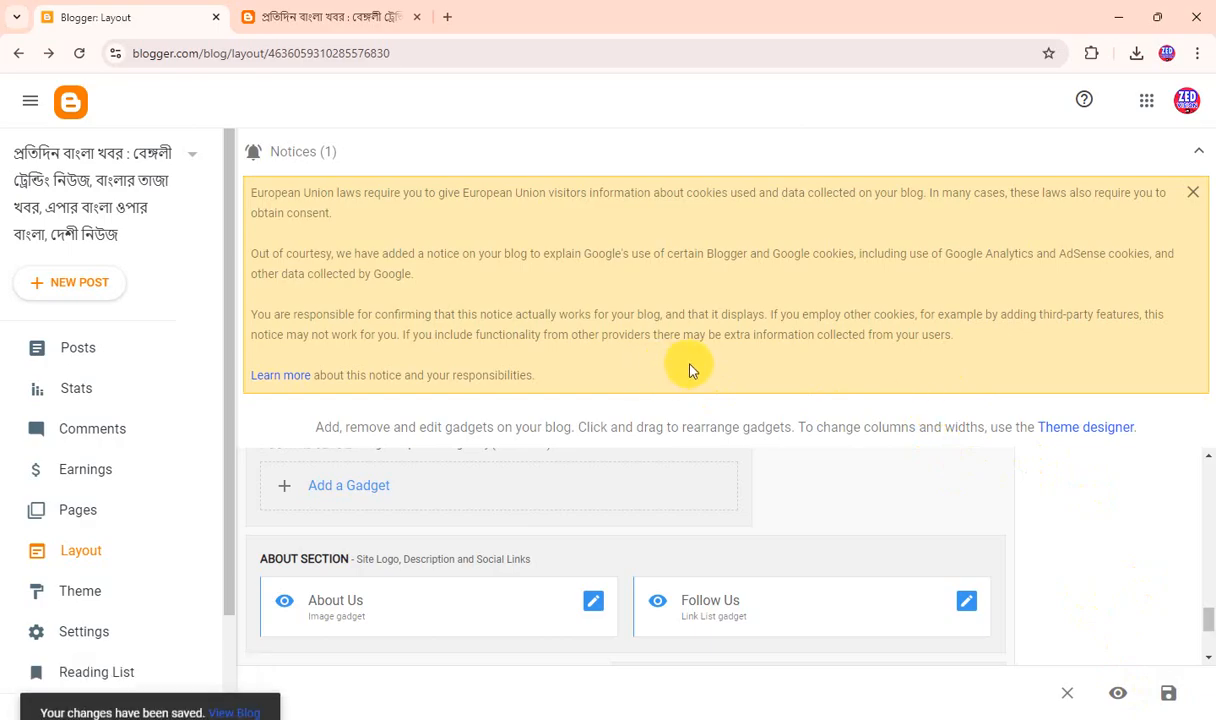
Replace the About Us caption with the copied Bengali hashtags from #প্রতিদিনবাংলাখবর to #বাংলাভাষারনিউজ, and save the gadget and layout.
left_click(593, 603)
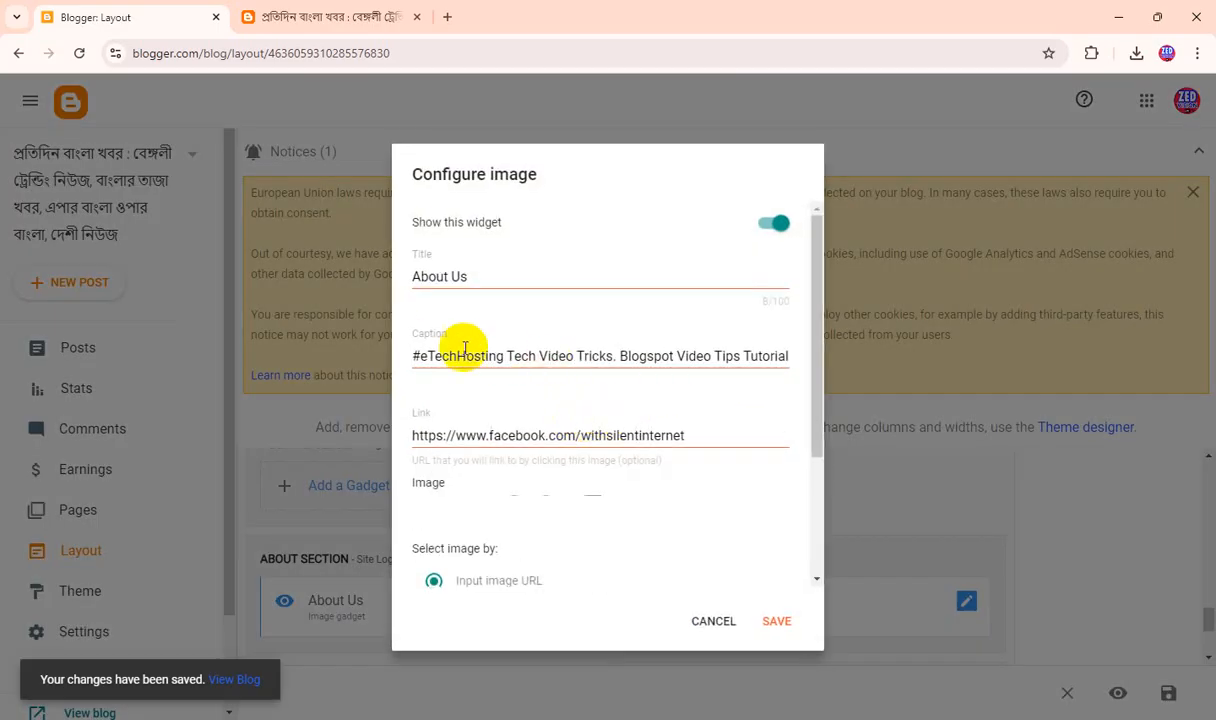
left_click_drag(567, 356, 857, 368)
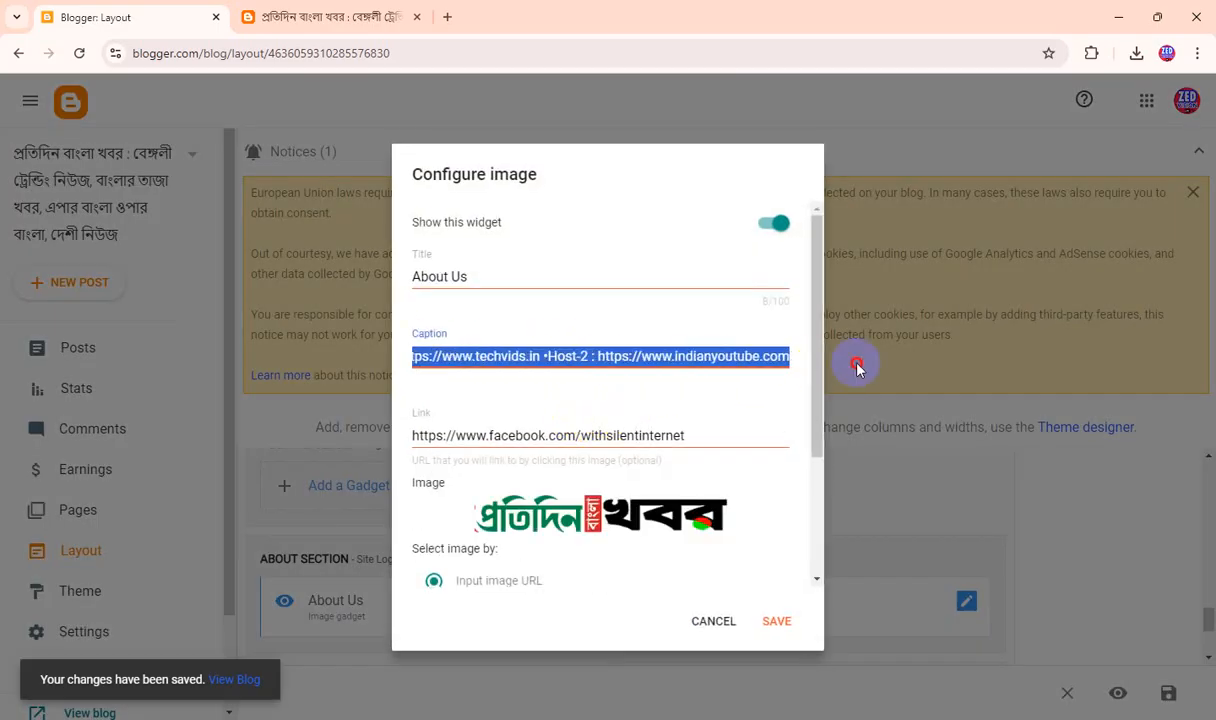
left_click(543, 355)
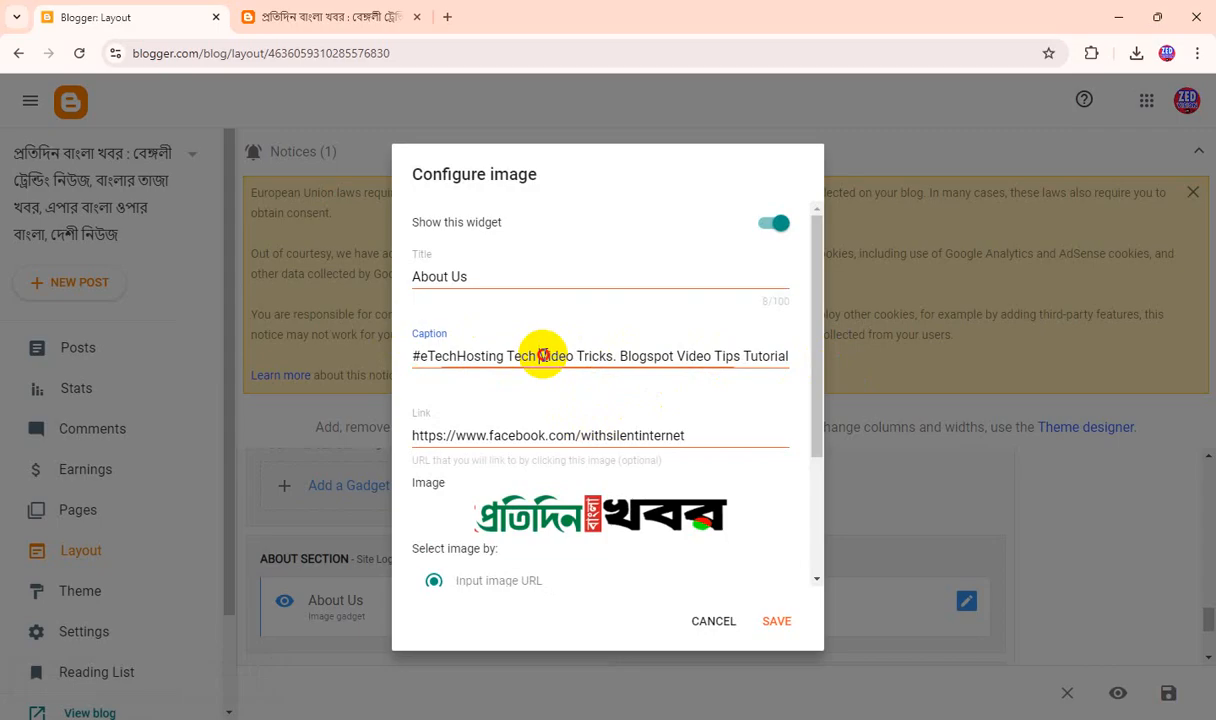
triple_click(543, 355)
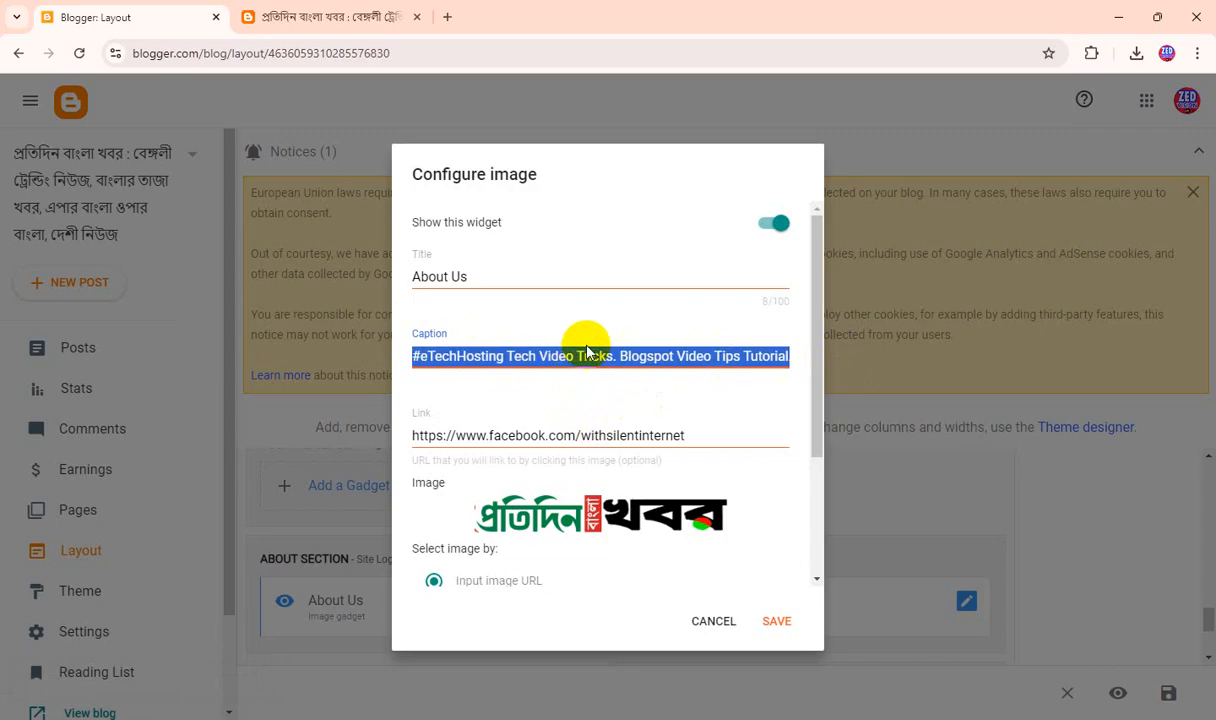
key("BackSpace")
key("ctrl+v")
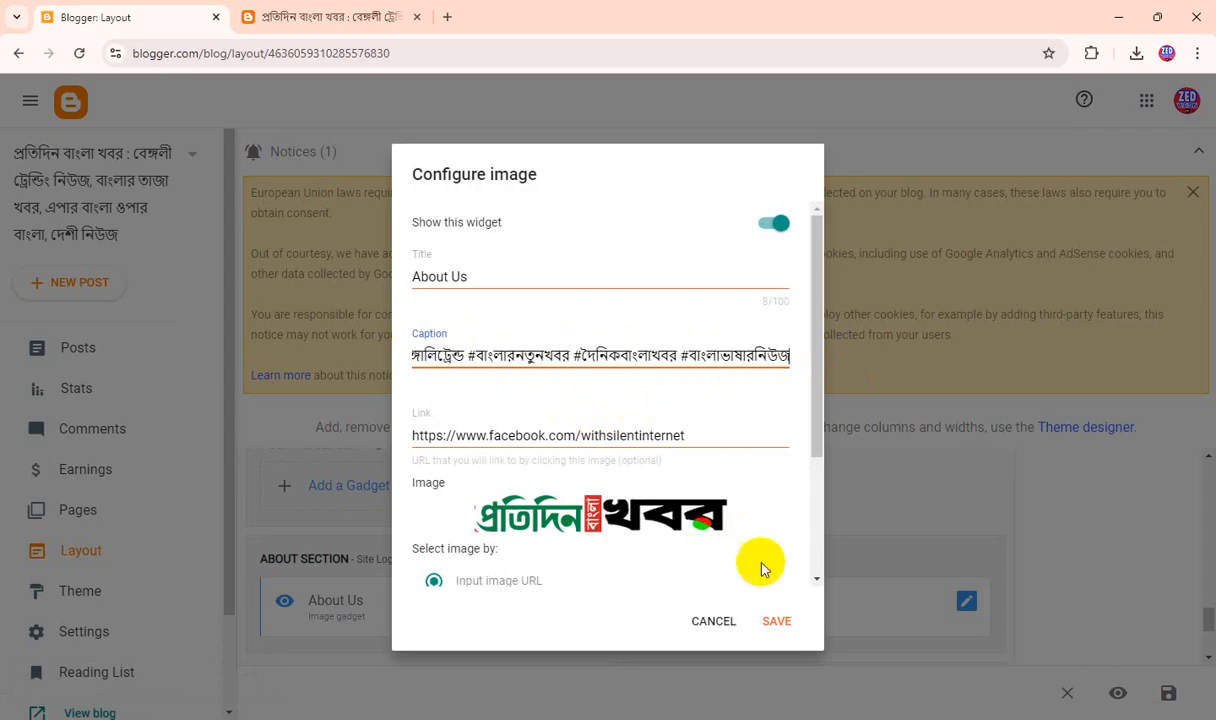
scroll(785, 600, "down", 2)
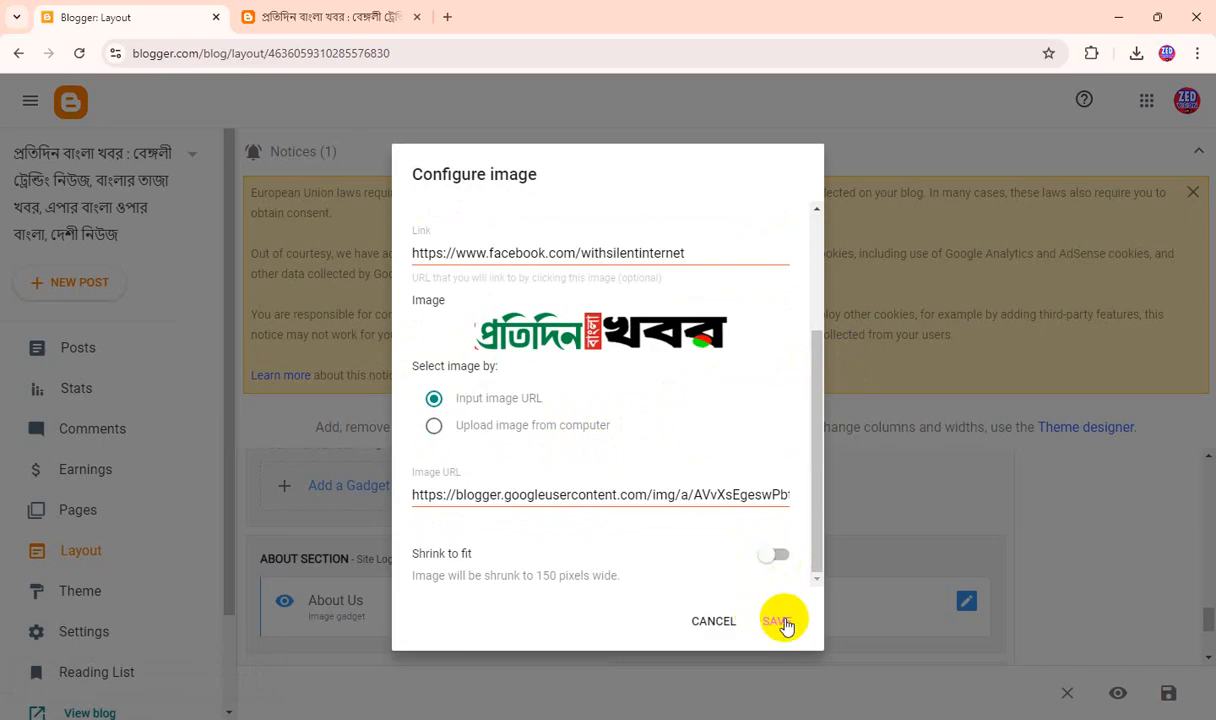
left_click(765, 620)
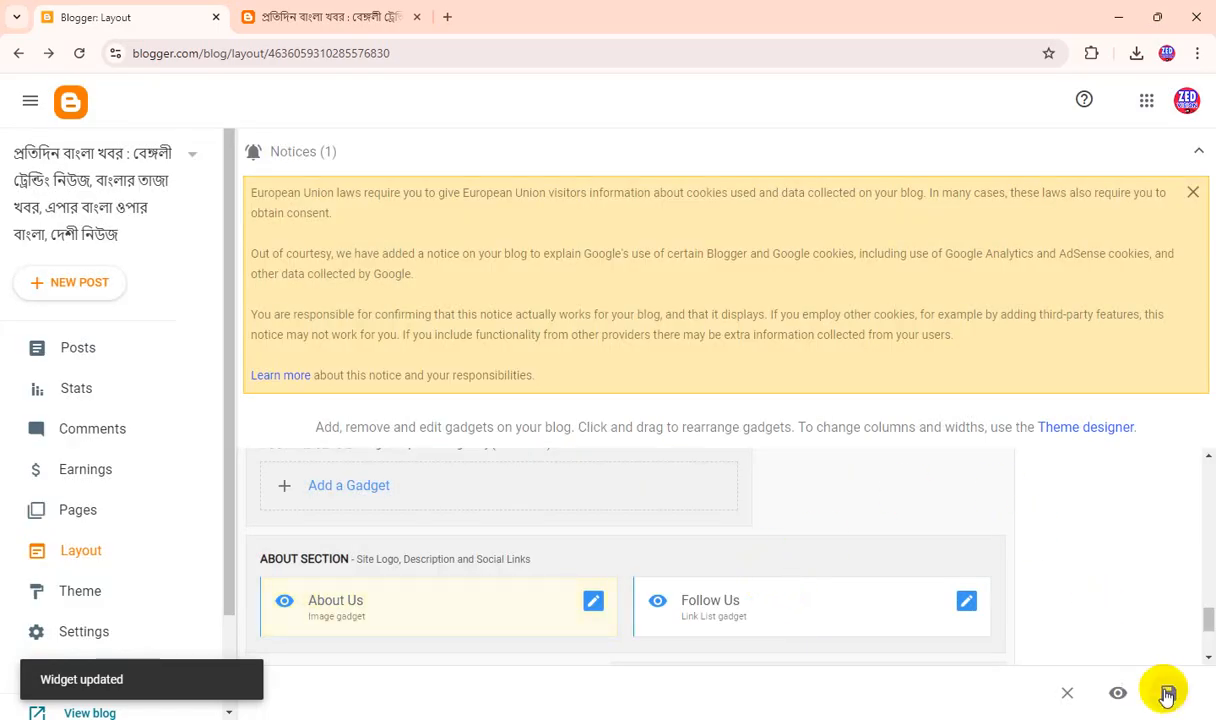
left_click(1167, 693)
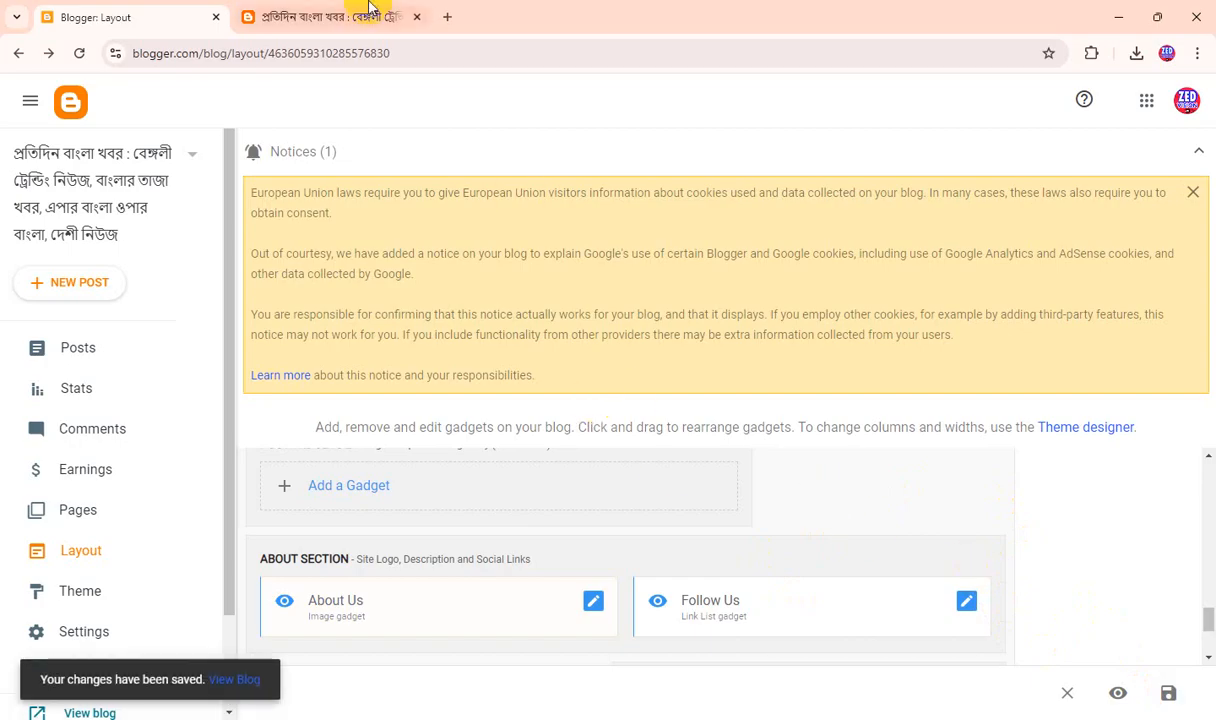
Refresh the live blog and check the logo and About Us hashtags in its footer.
left_click(366, 12)
left_click(79, 53)
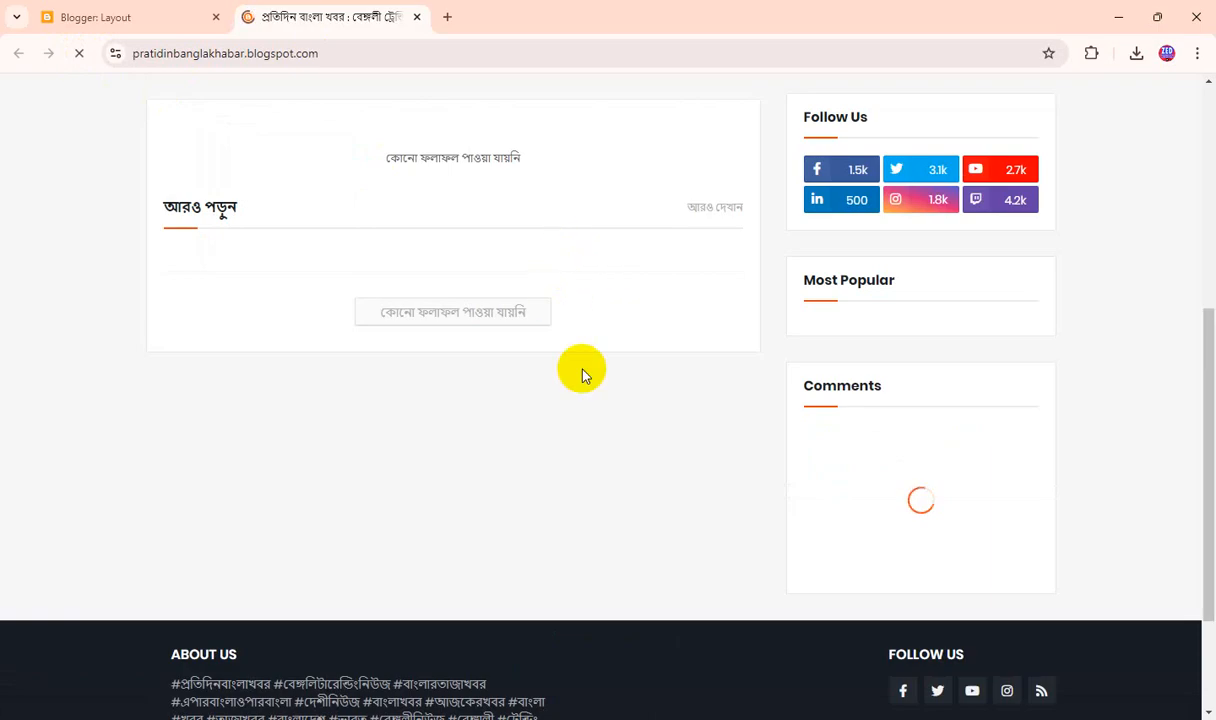
scroll(617, 390, "down", 2)
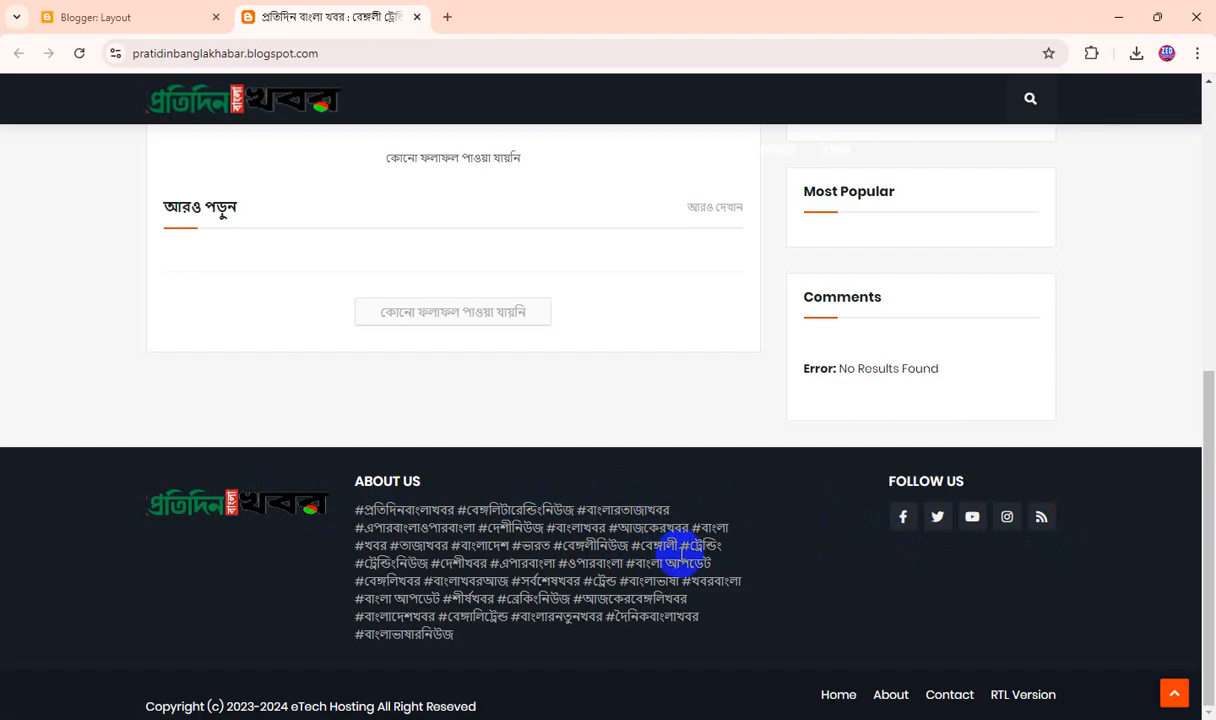
scroll(668, 605, "up", 5)
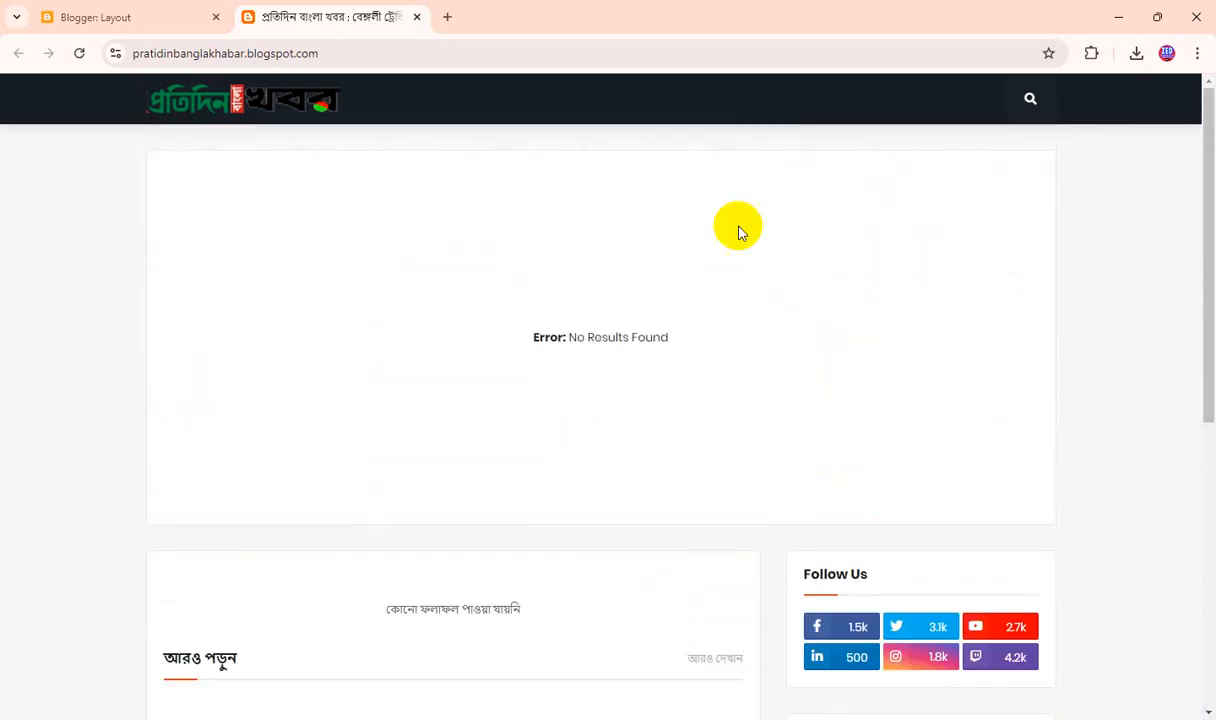
scroll(603, 484, "down", 2)
scroll(603, 484, "down", 3)
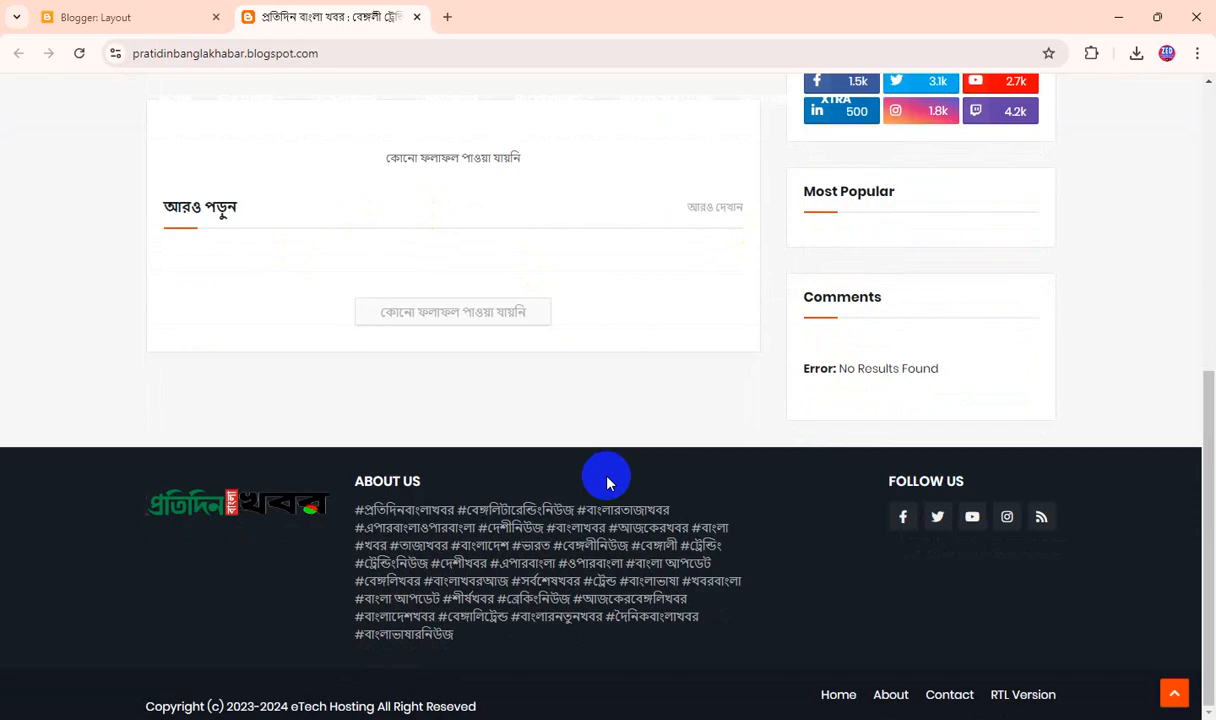
scroll(606, 482, "up", 5)
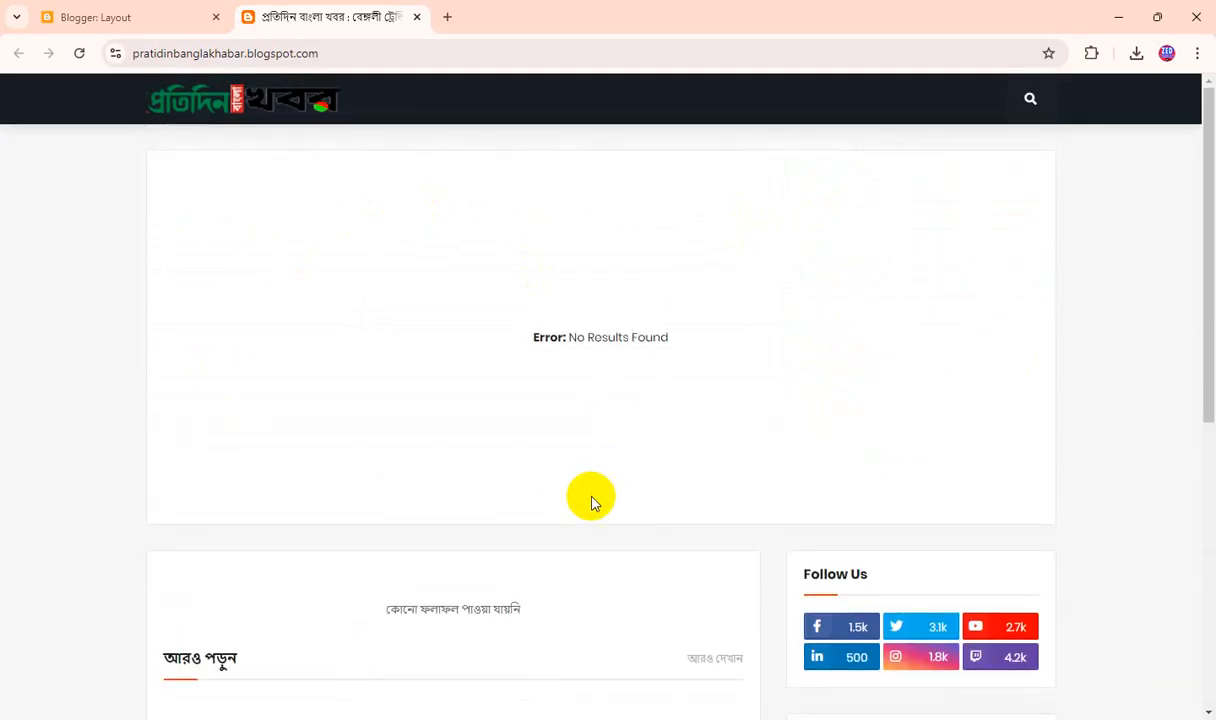
Review the Footer Menu's Link List gadget in the blog layout and close it without changes.
left_click(141, 20)
scroll(1068, 527, "down", 5)
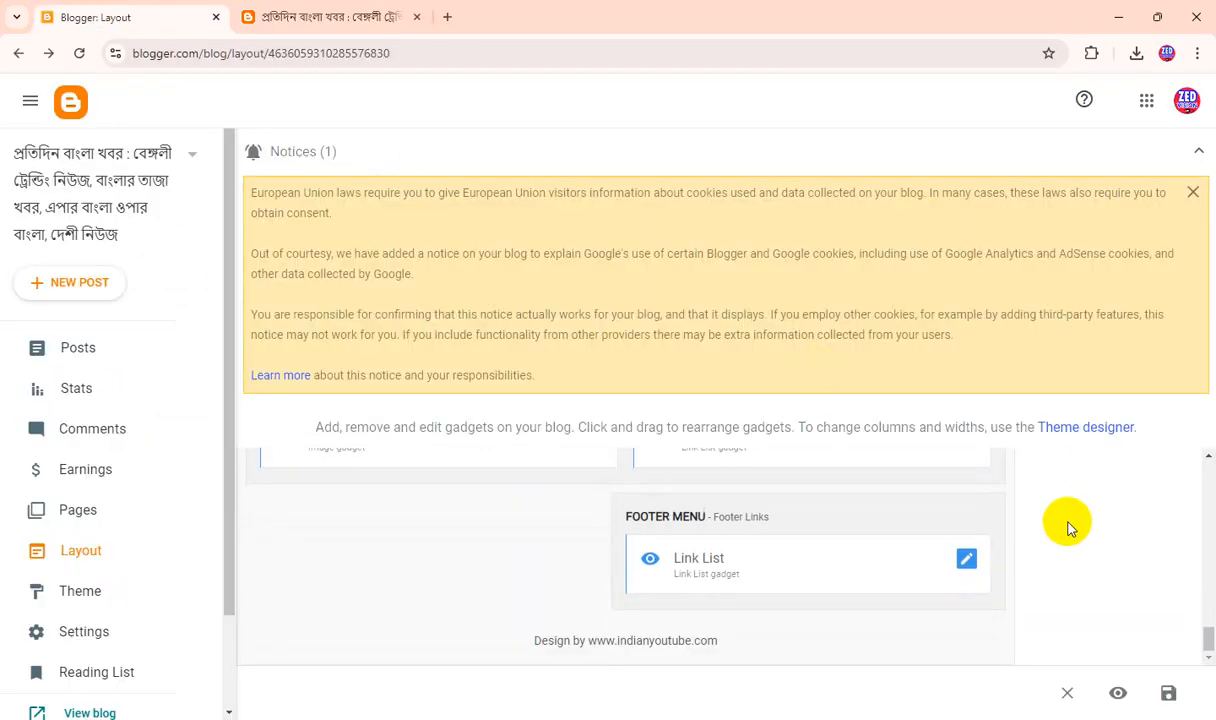
scroll(1068, 522, "up", 3)
scroll(1068, 522, "down", 2)
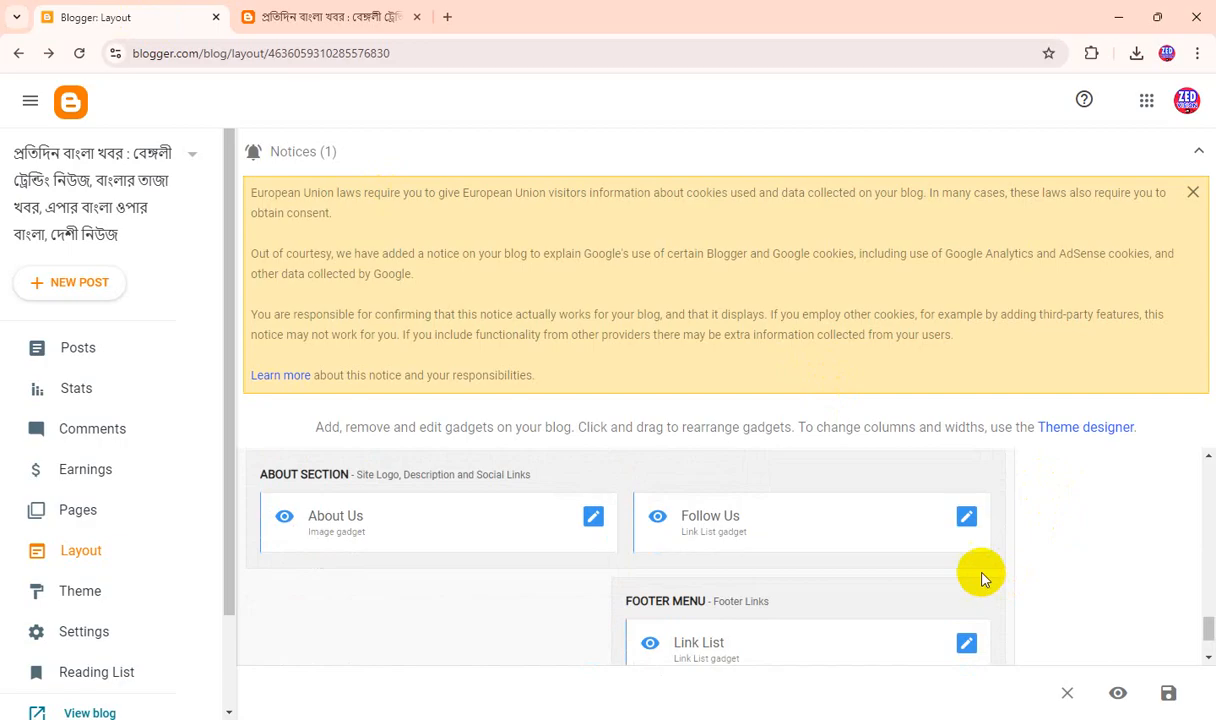
scroll(970, 540, "down", 2)
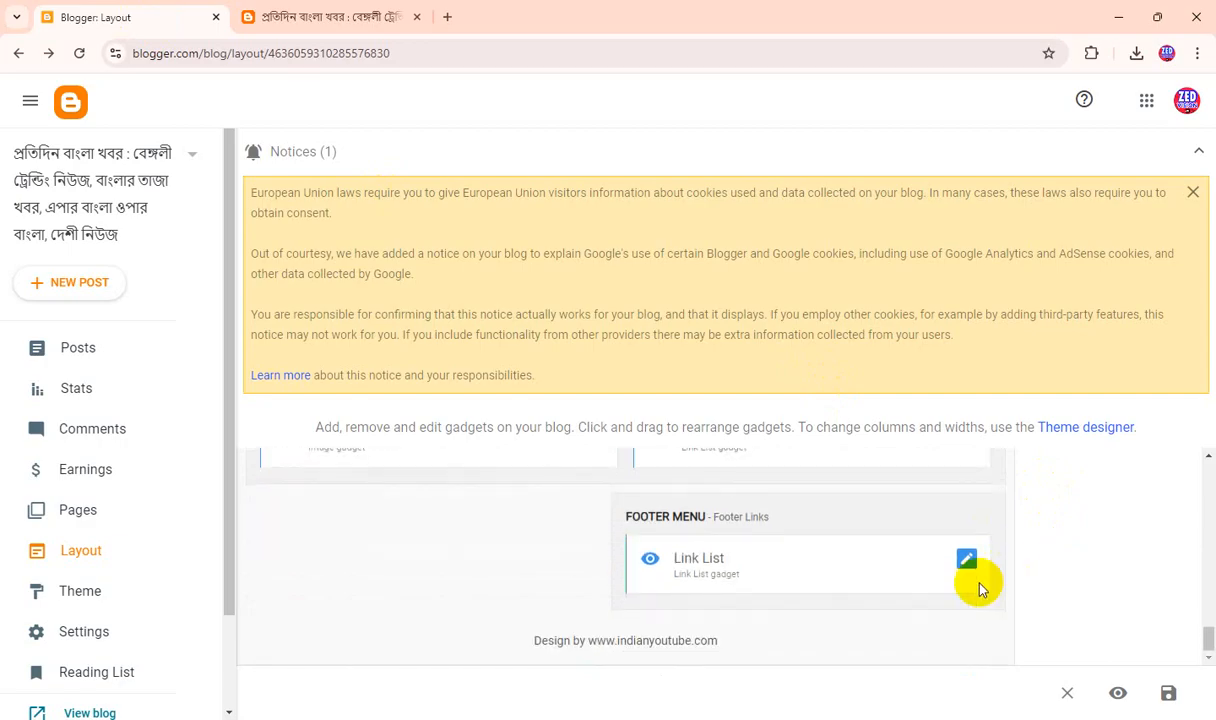
scroll(980, 590, "up", 2)
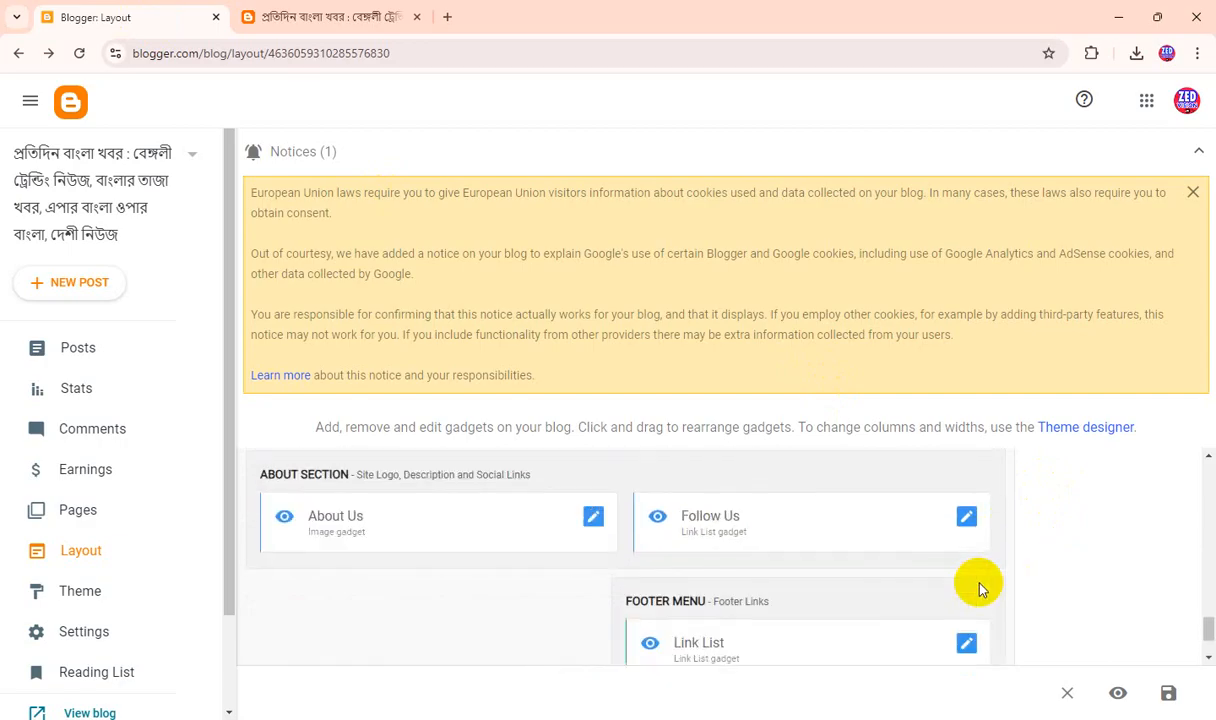
left_click(966, 646)
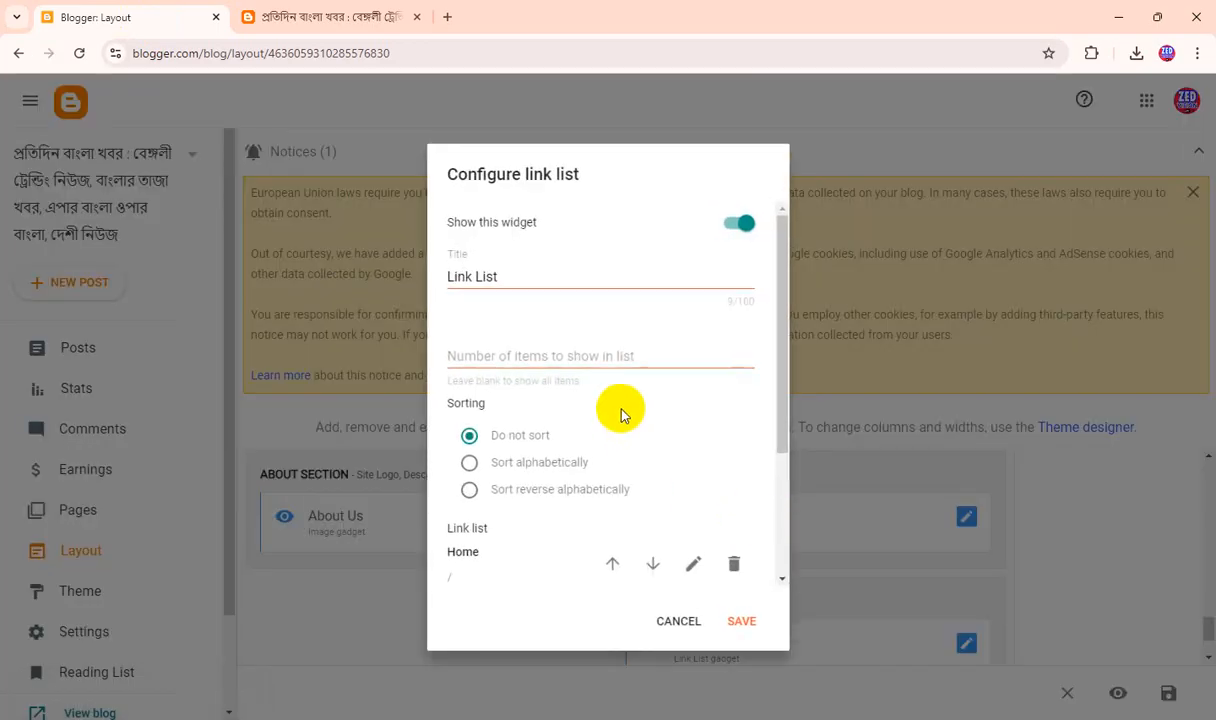
scroll(622, 410, "down", 3)
scroll(644, 426, "up", 3)
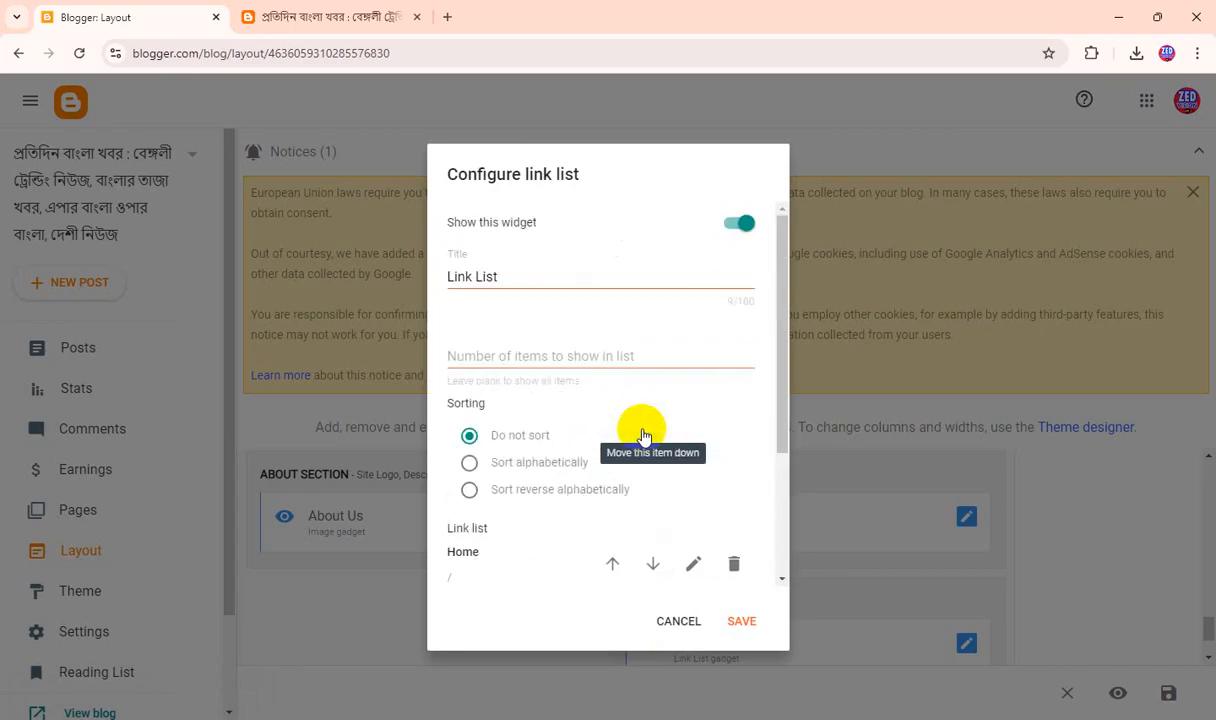
left_click(679, 621)
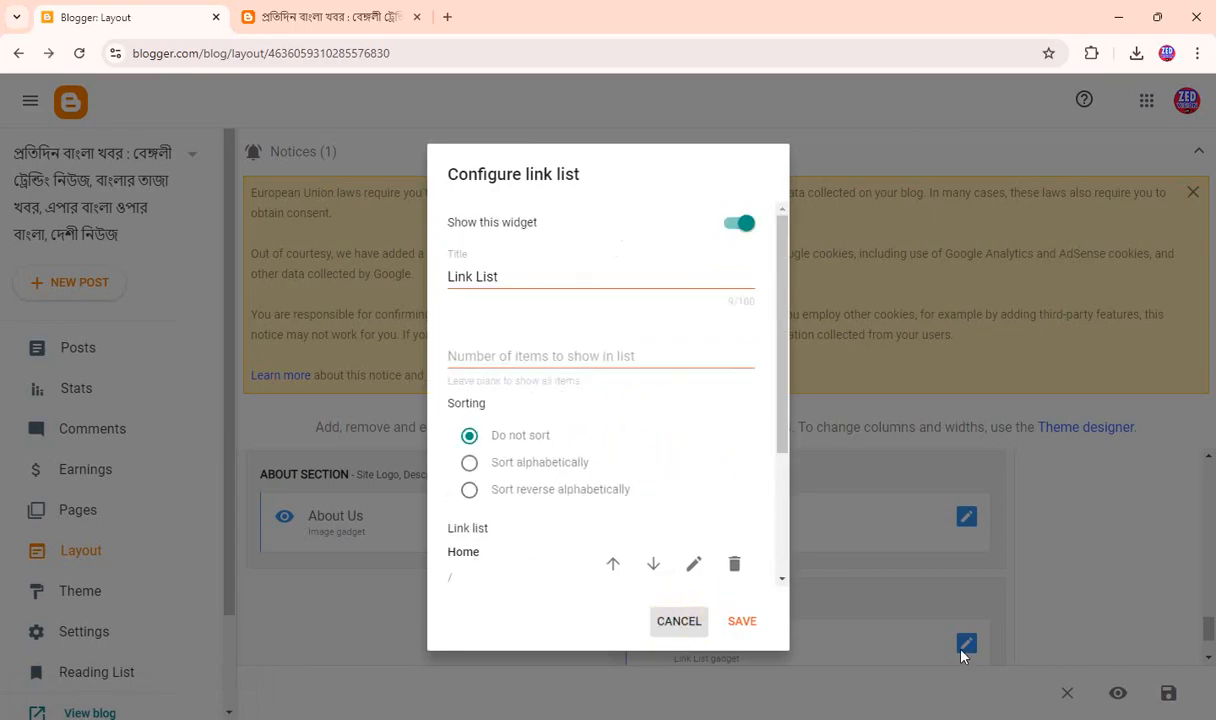
left_click(966, 520)
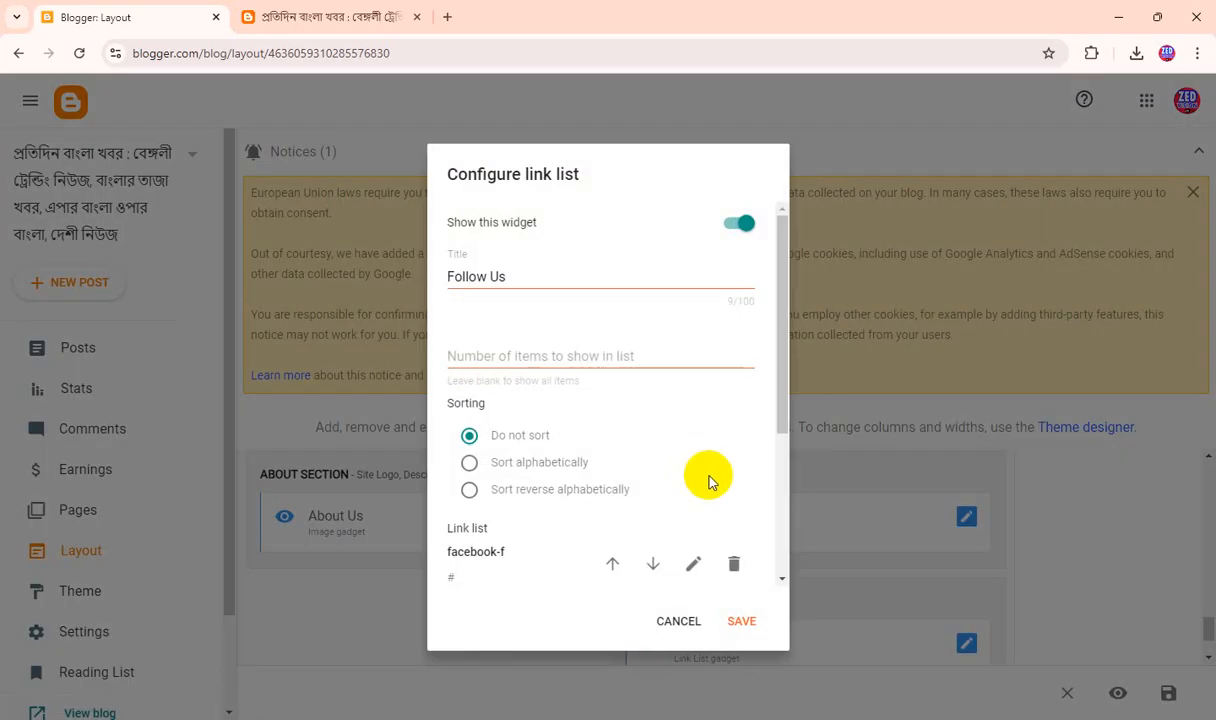
scroll(567, 465, "down", 3)
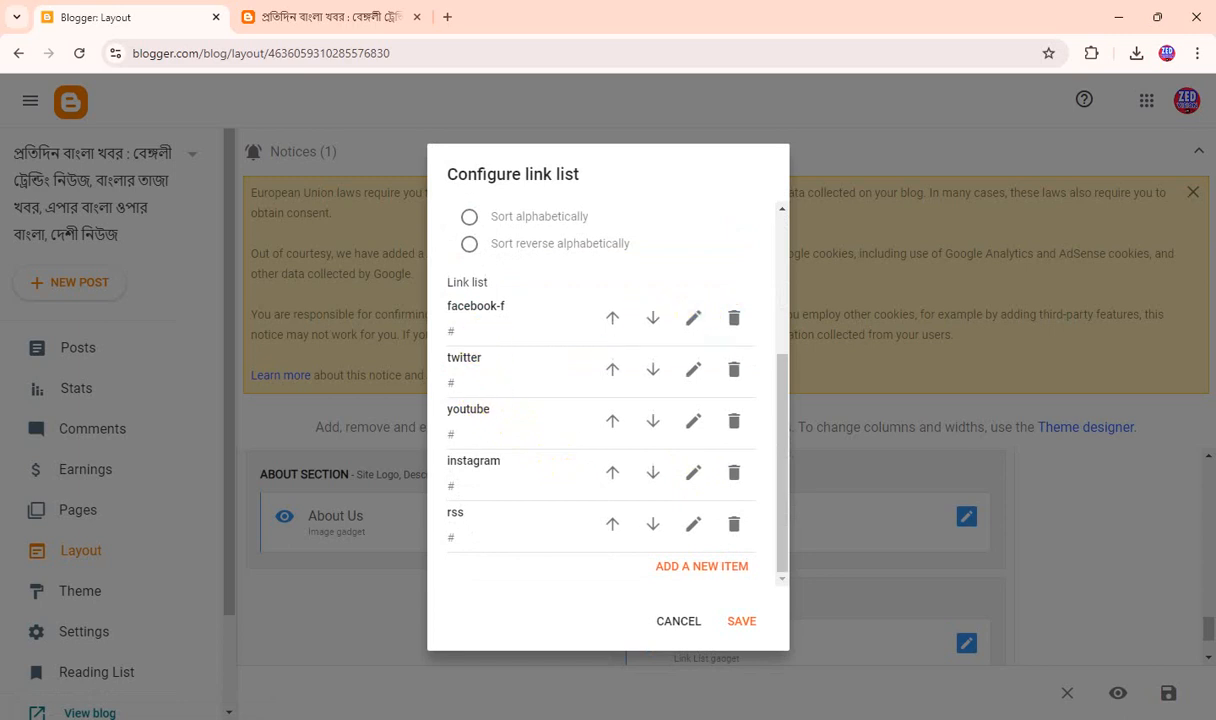
left_click(693, 322)
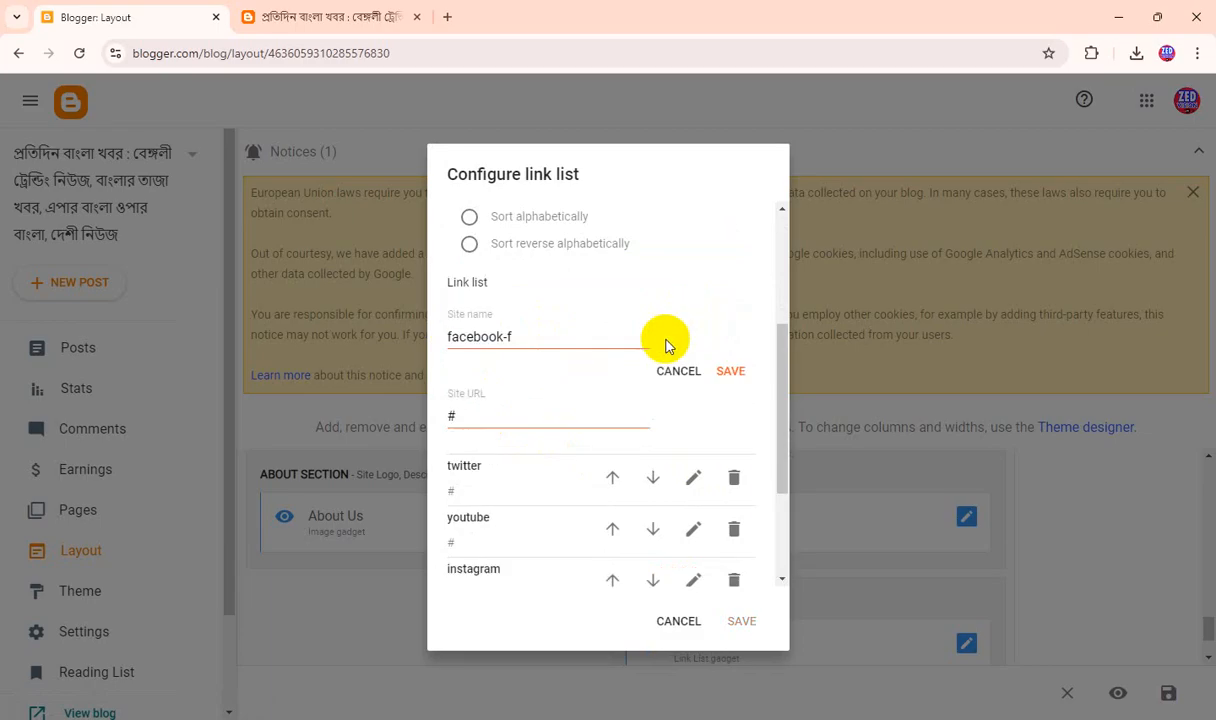
double_click(490, 418)
type("https://www.facebook.com/withsilentinternet")
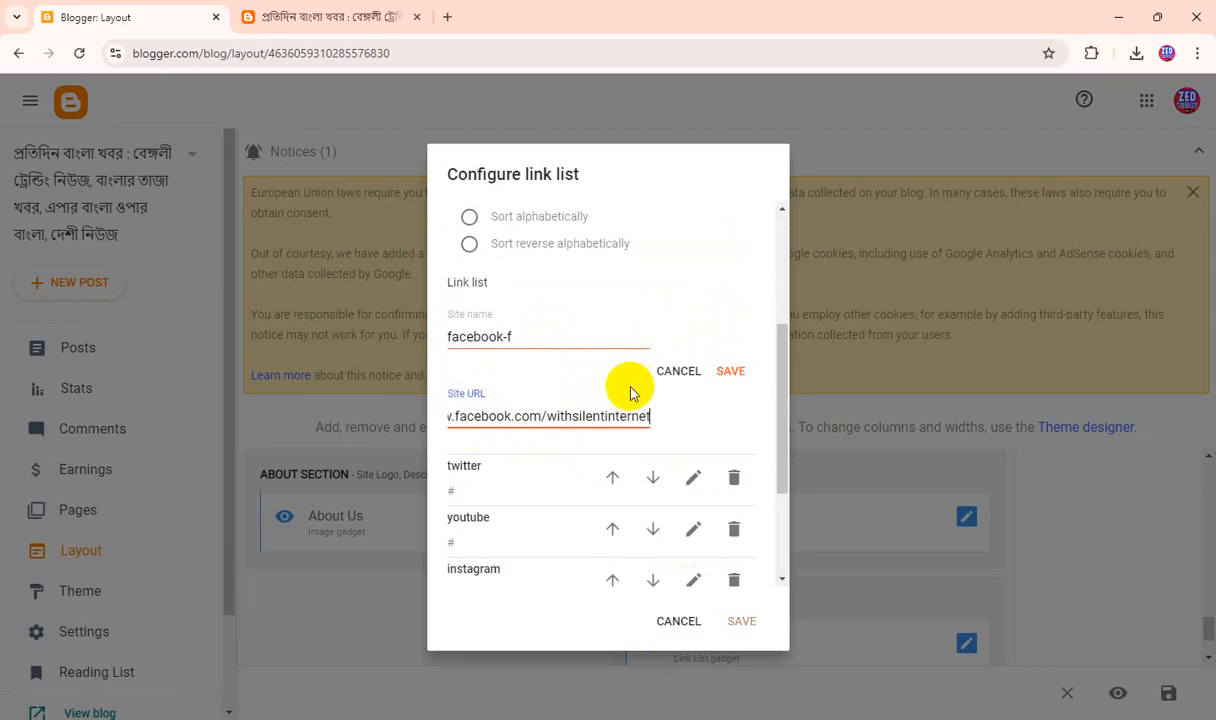
left_click(731, 372)
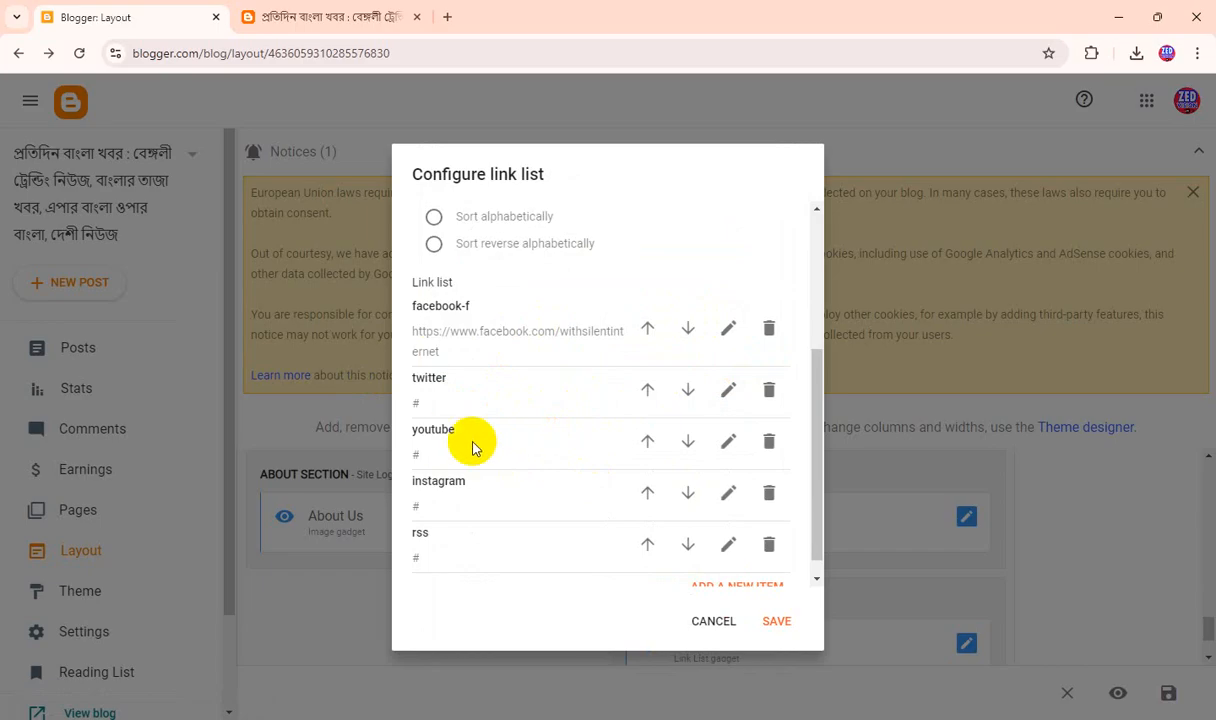
scroll(641, 552, "down", 1)
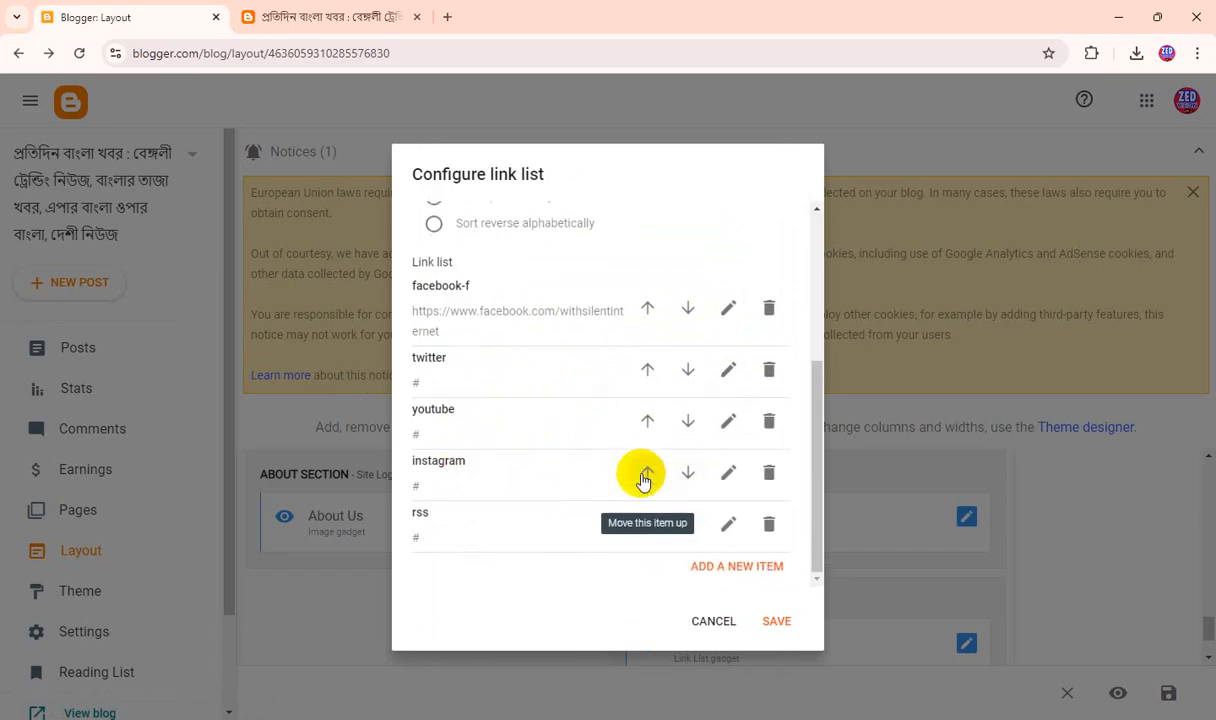
left_click(778, 617)
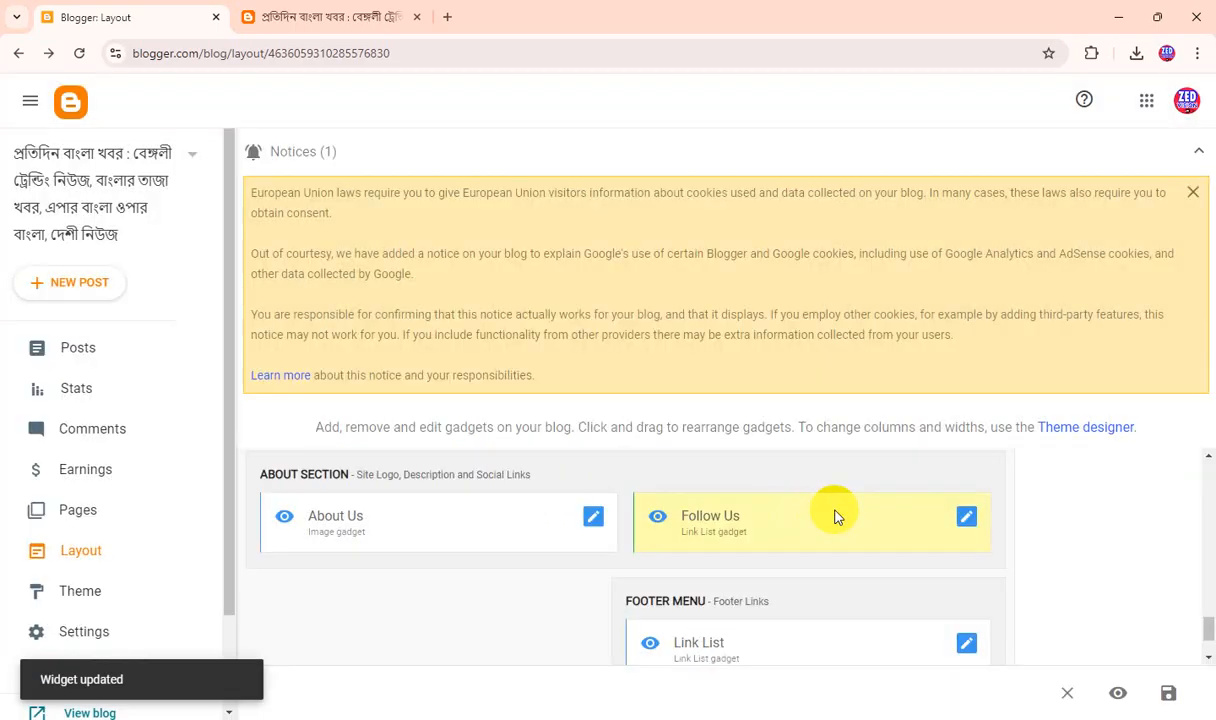
left_click(375, 16)
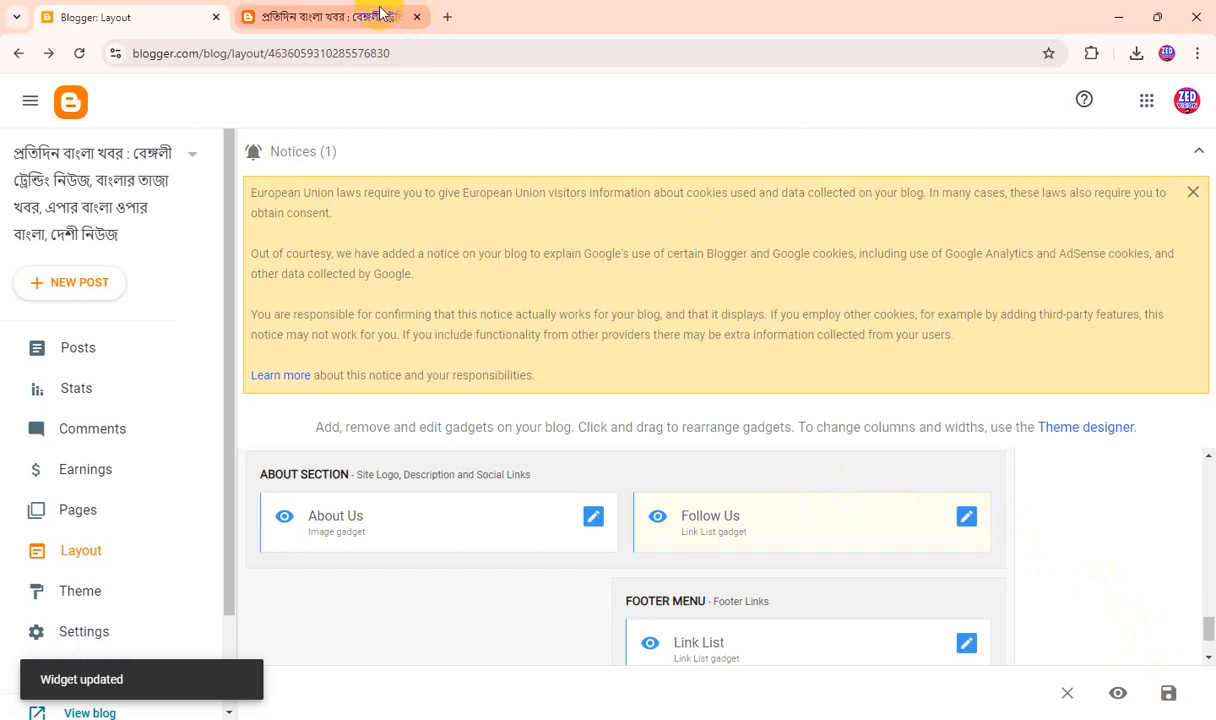
left_click(117, 10)
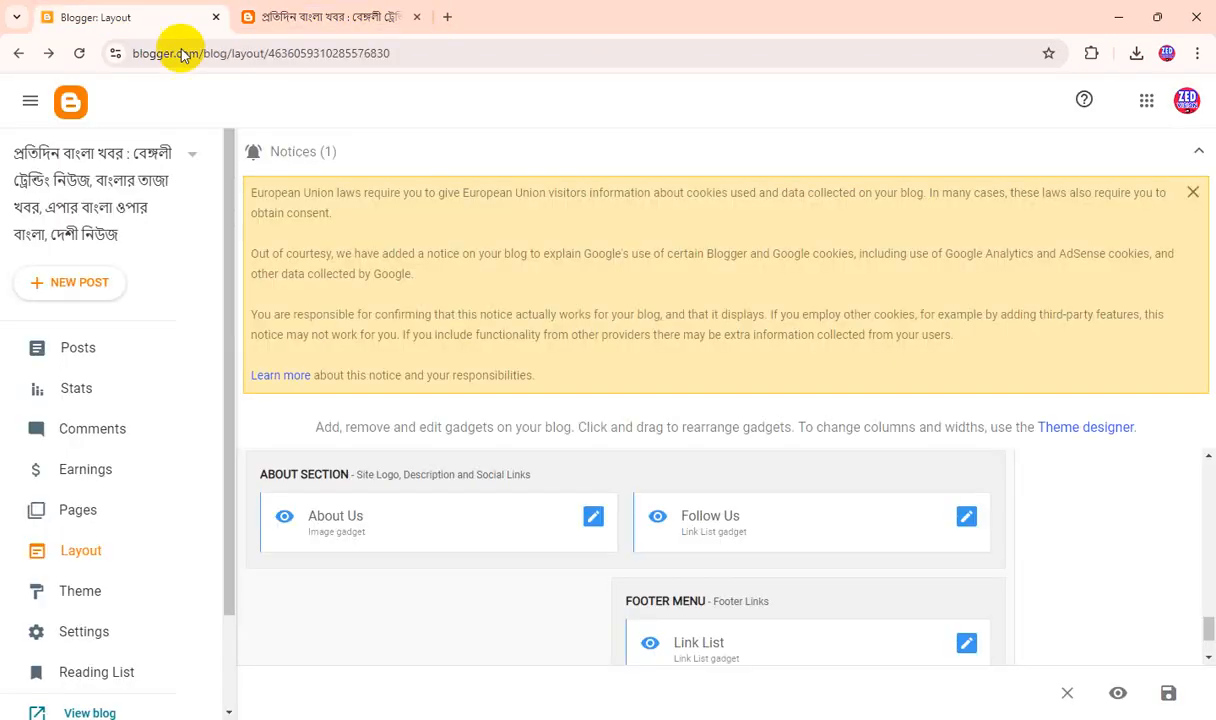
left_click(1166, 693)
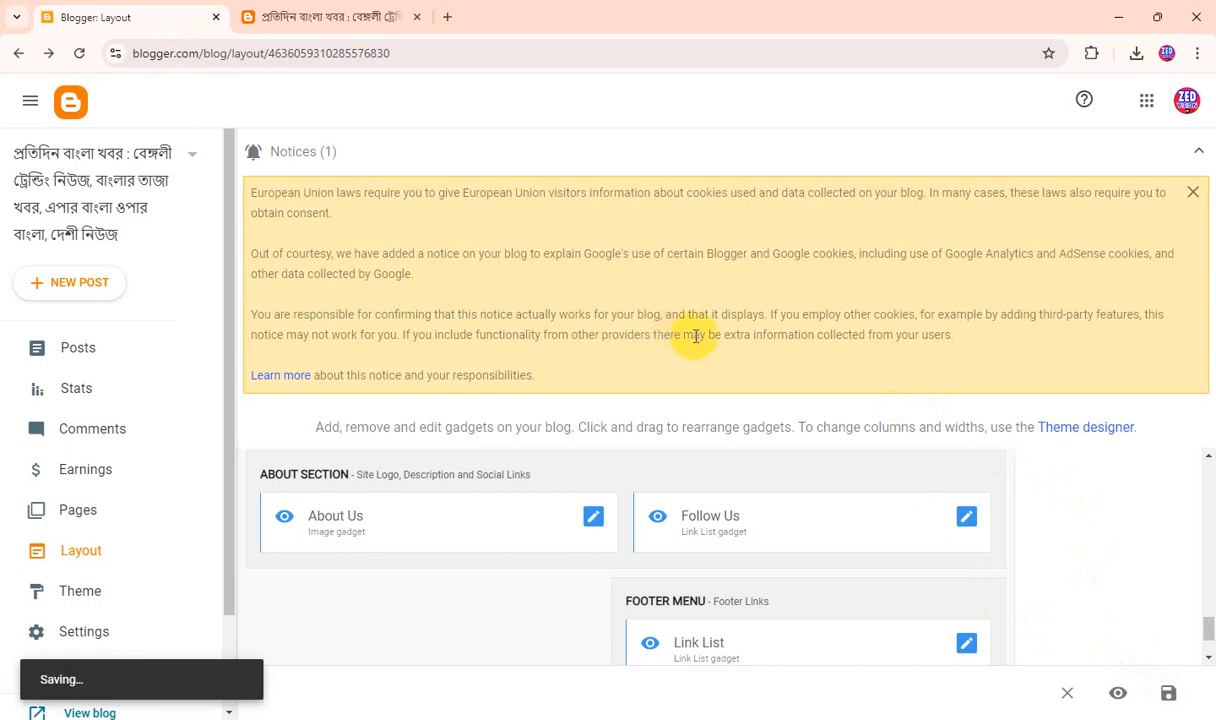
Refresh the live blog and check its header, sidebar and the Follow Us links in the footer.
left_click(275, 17)
left_click(77, 54)
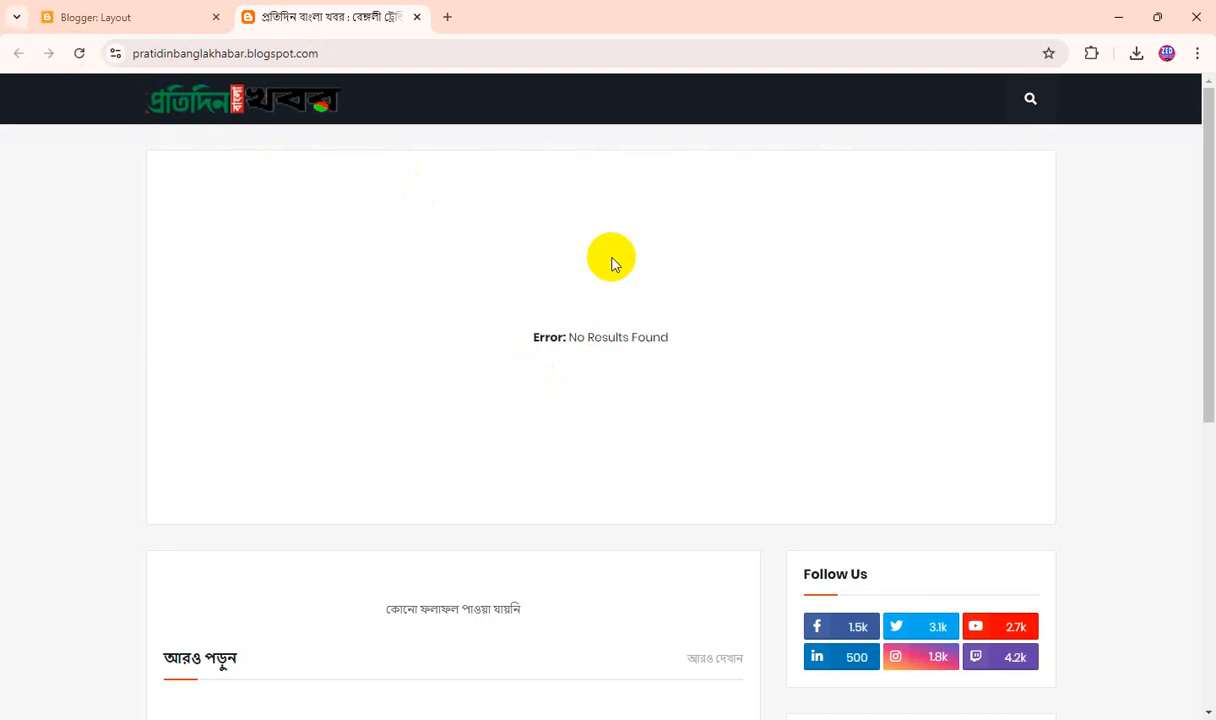
scroll(645, 360, "down", 5)
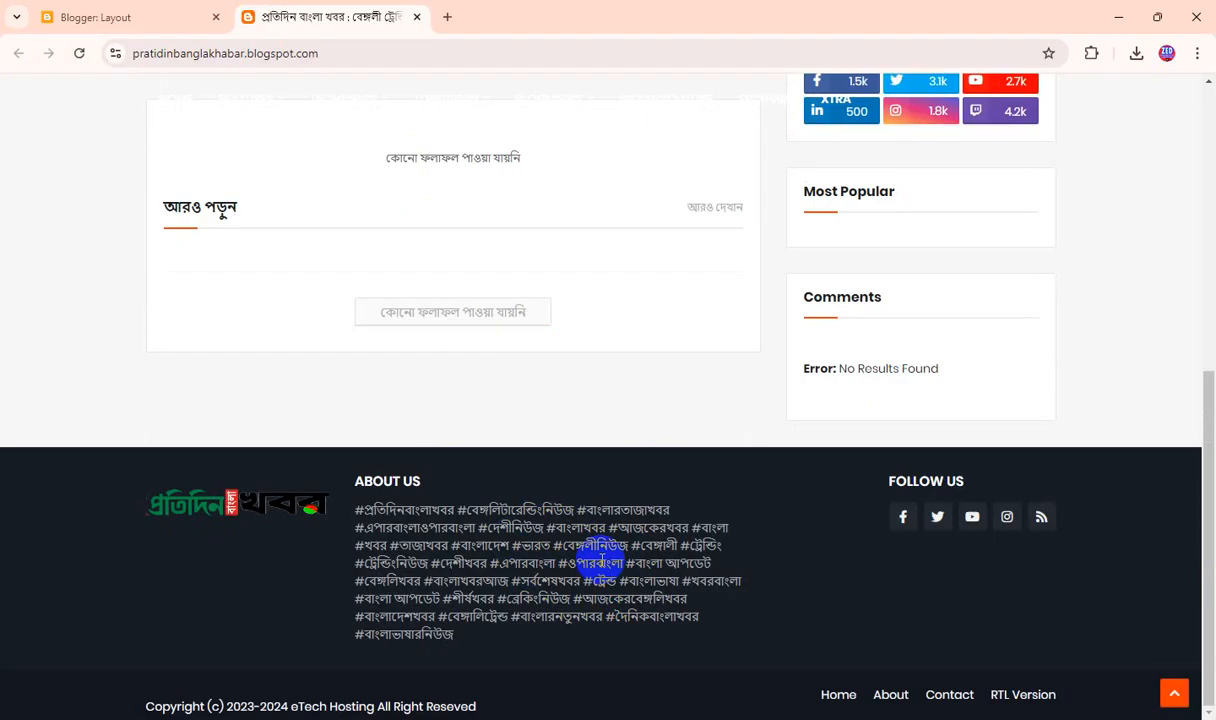
scroll(600, 557, "up", 4)
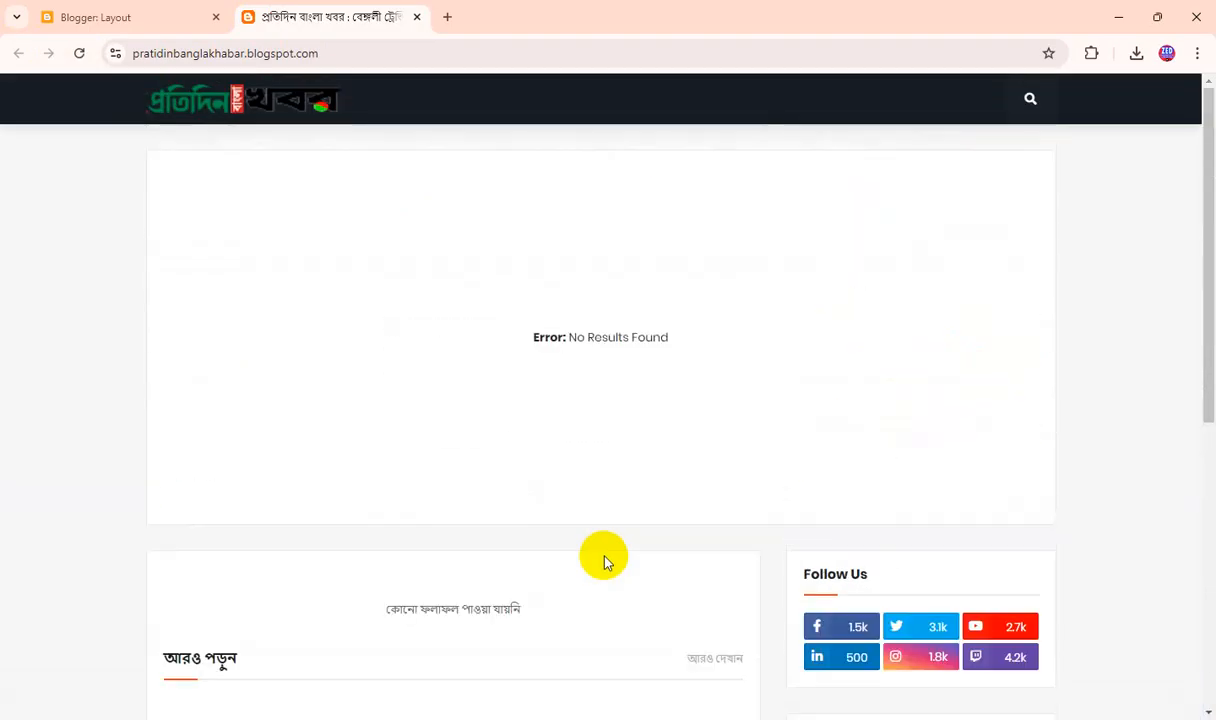
Save the layout again, and upload Fevicon.png as the custom favicon from the blog's basic settings.
left_click(105, 12)
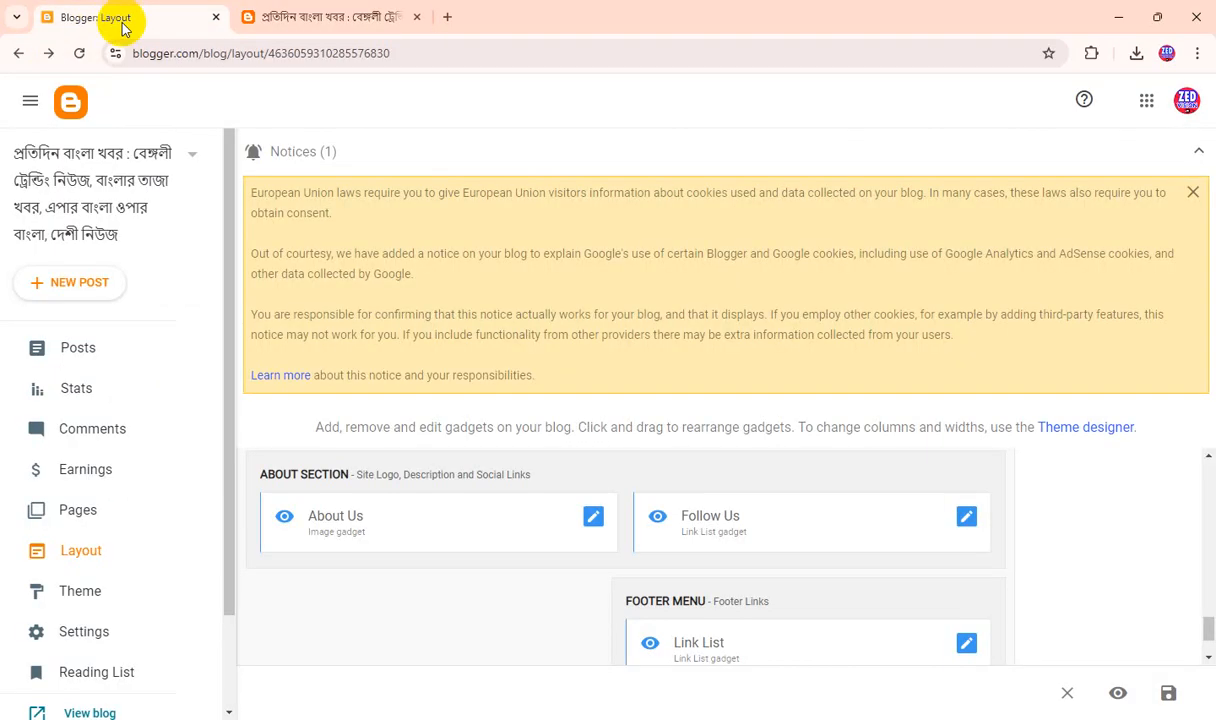
left_click(1168, 693)
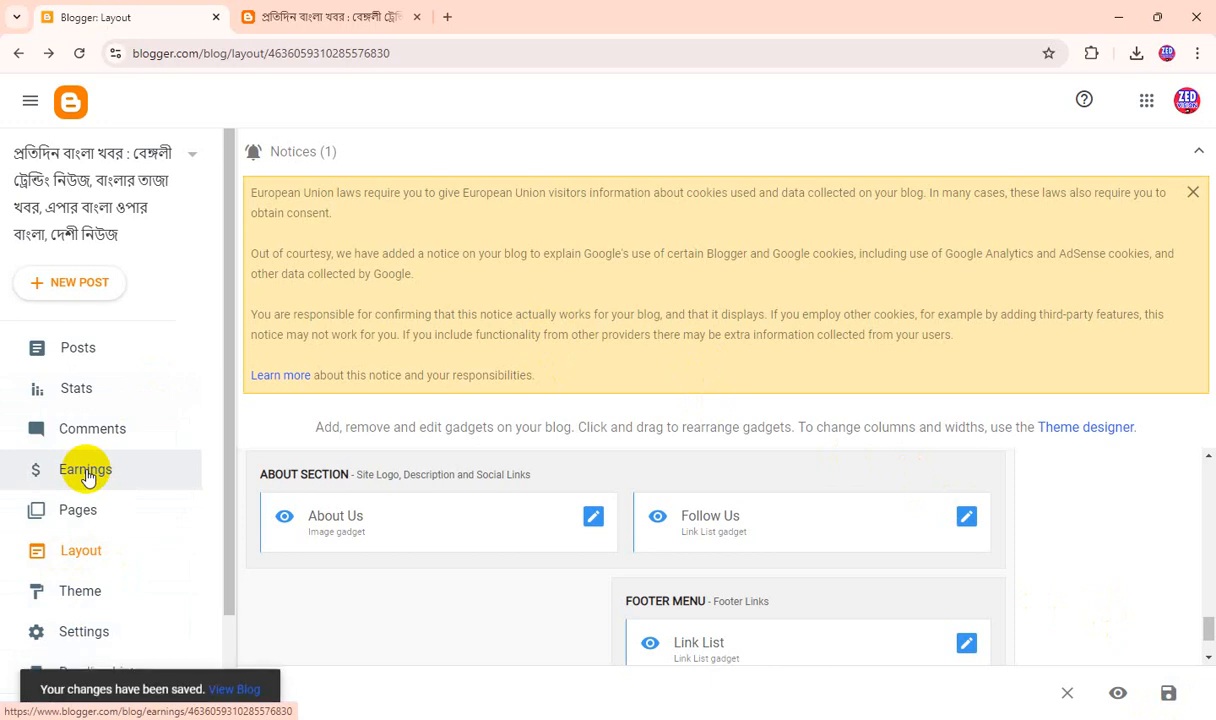
scroll(90, 500, "down", 1)
left_click(105, 546)
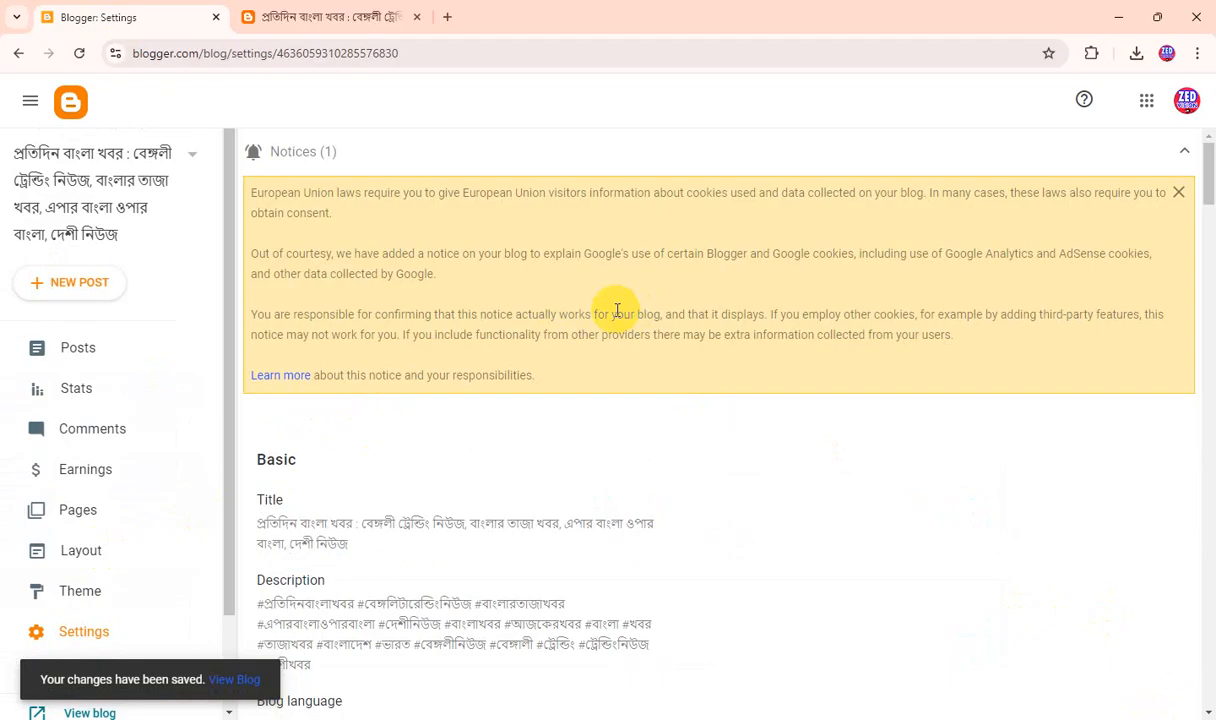
scroll(617, 310, "down", 3)
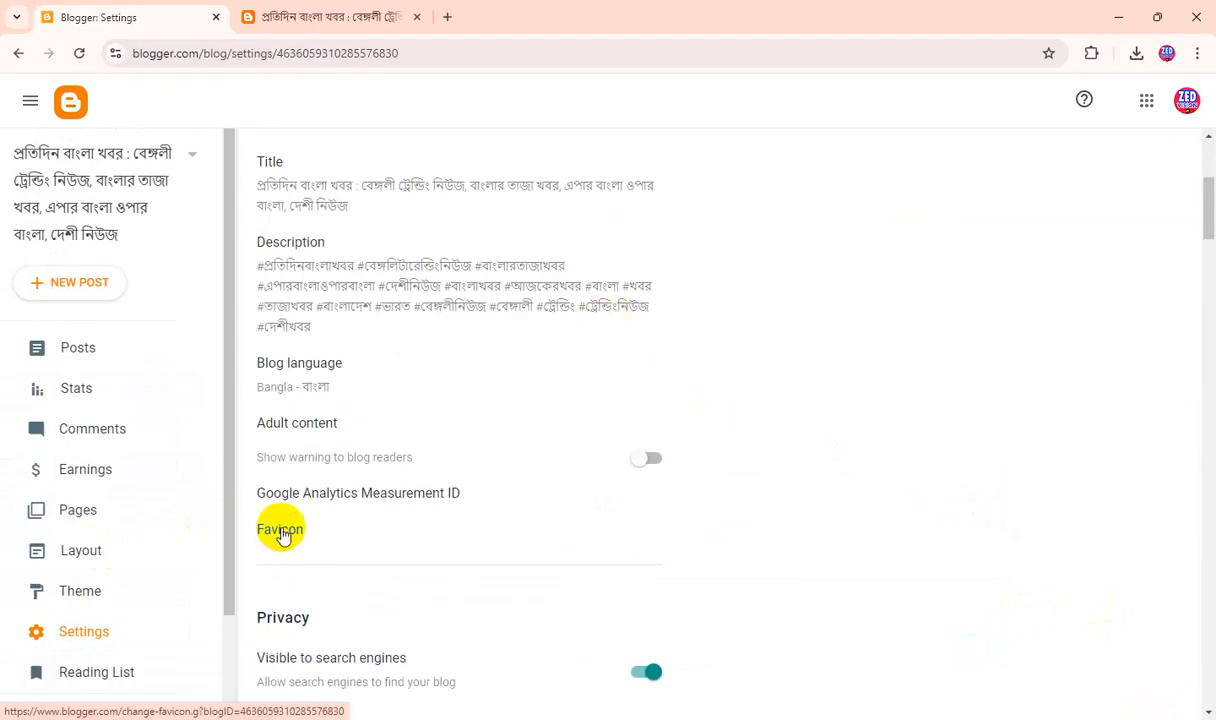
left_click(280, 531)
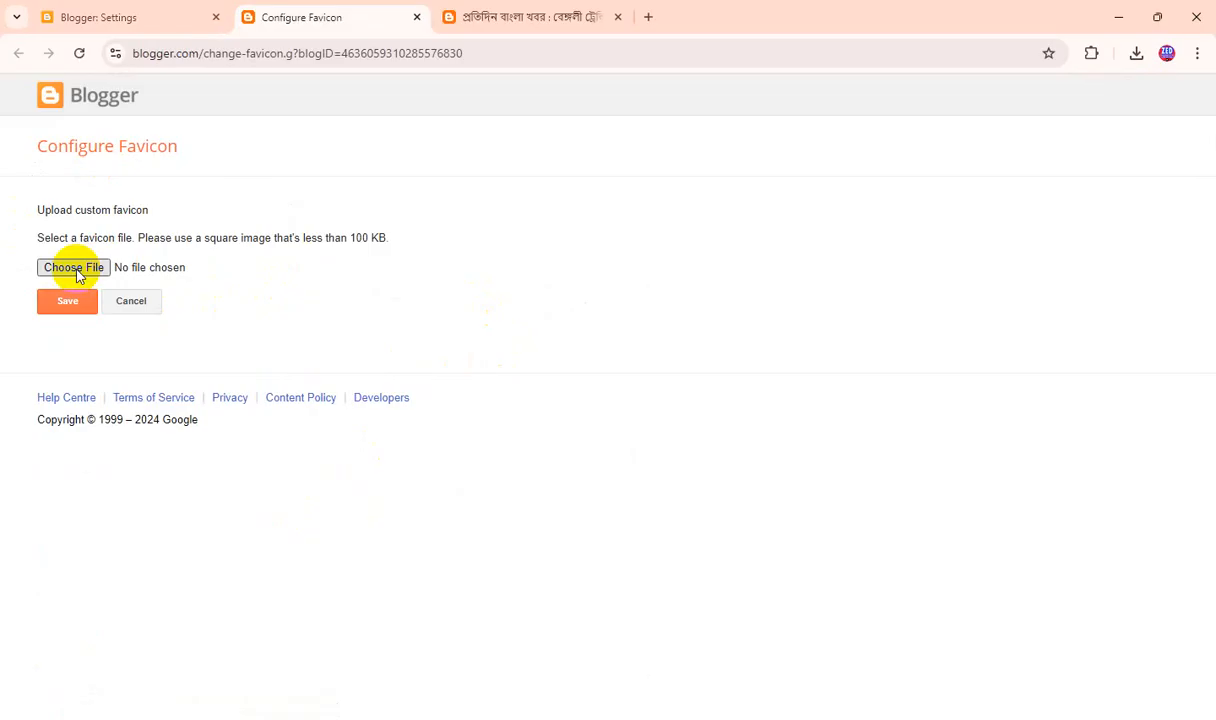
left_click(75, 268)
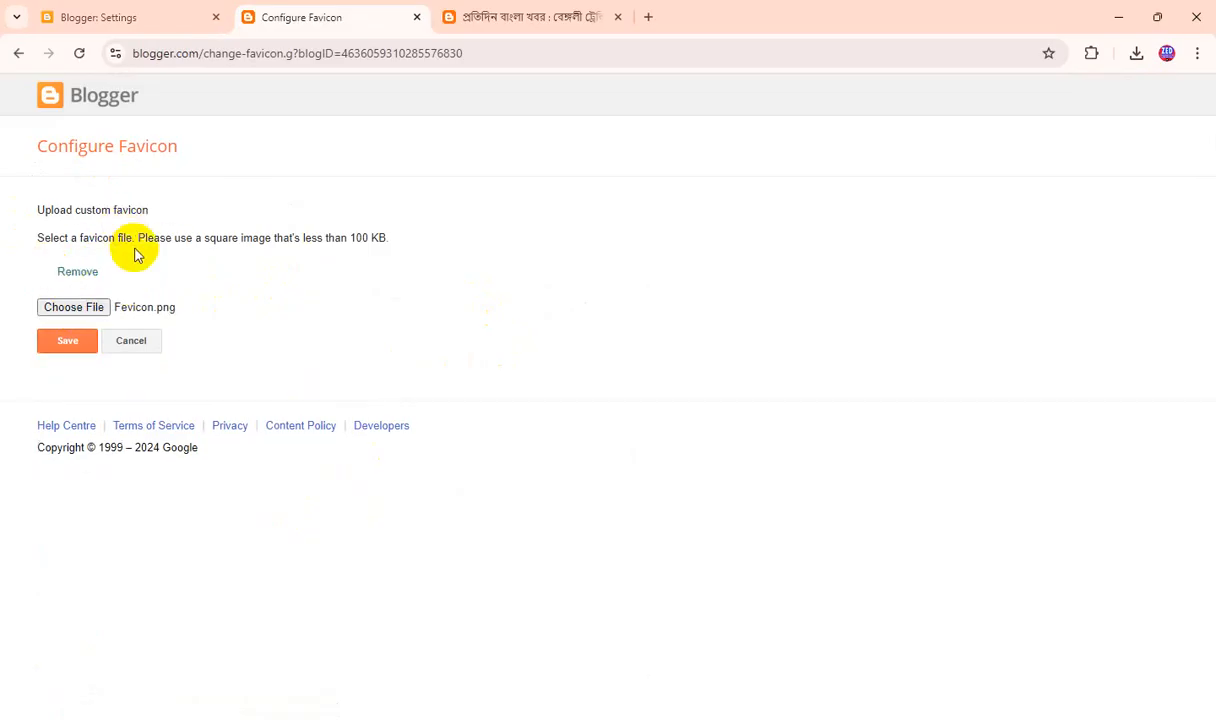
left_click(76, 345)
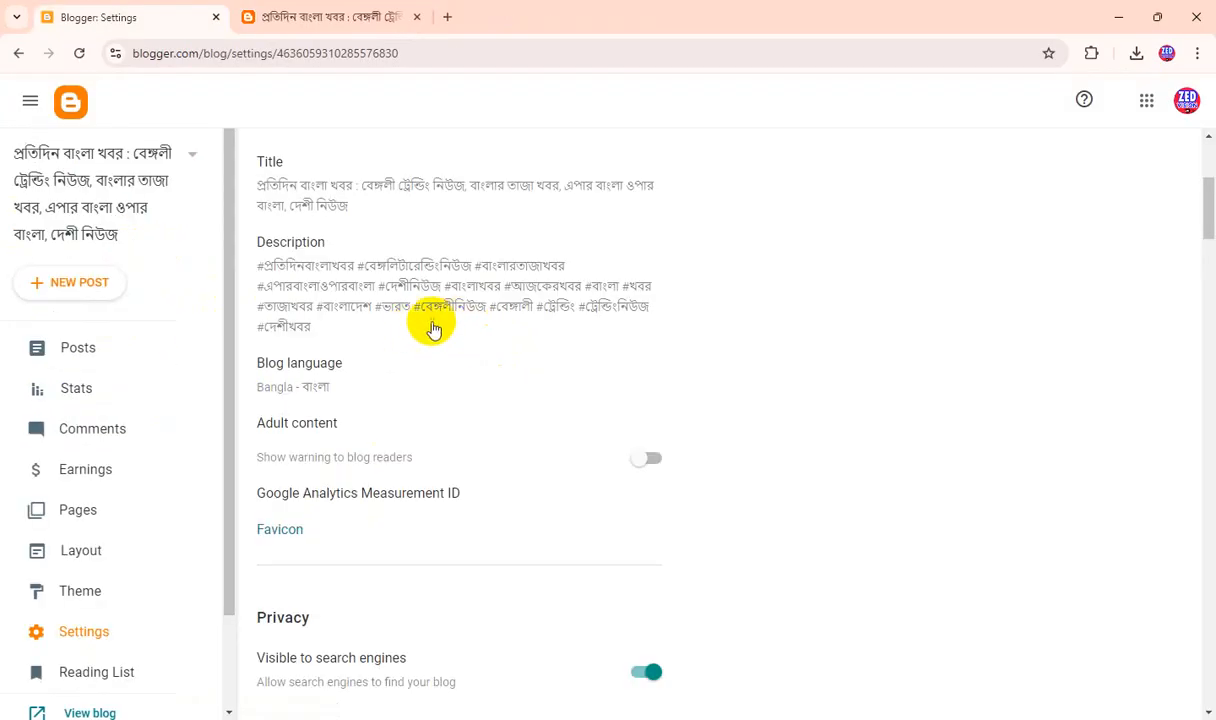
Turn on lazy loading of images and WebP image serving in the blog's post settings.
scroll(686, 407, "down", 4)
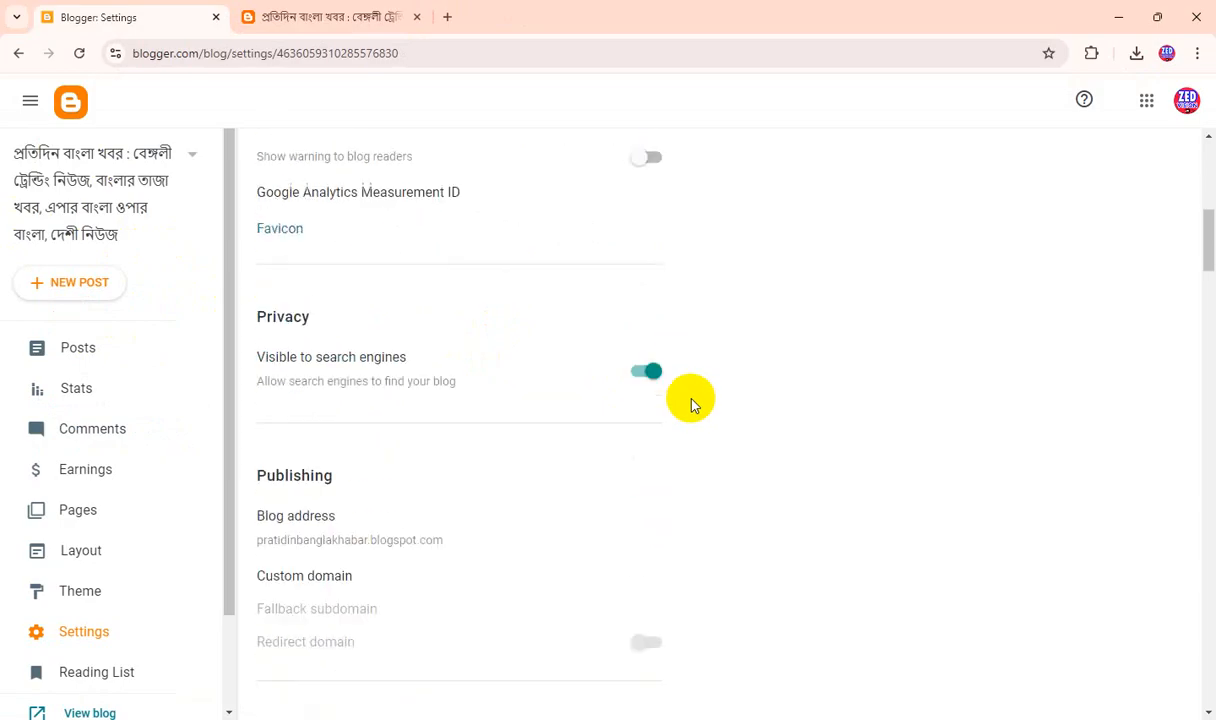
scroll(690, 470, "down", 2)
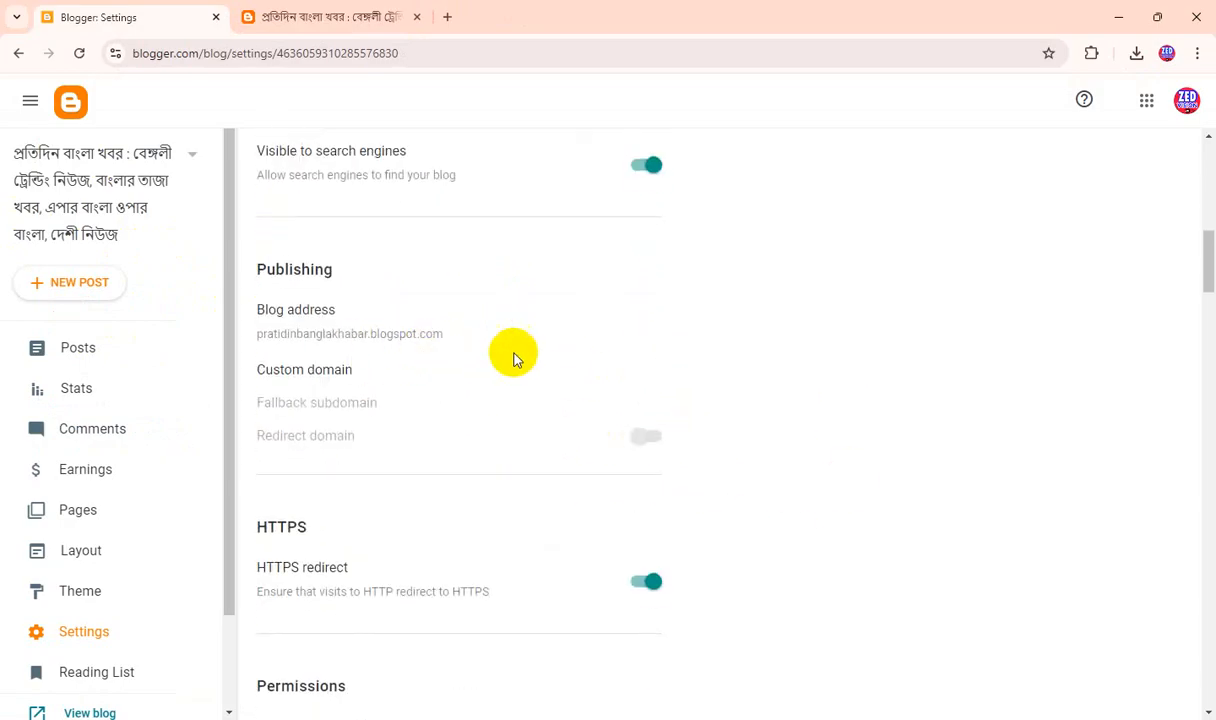
scroll(513, 356, "down", 2)
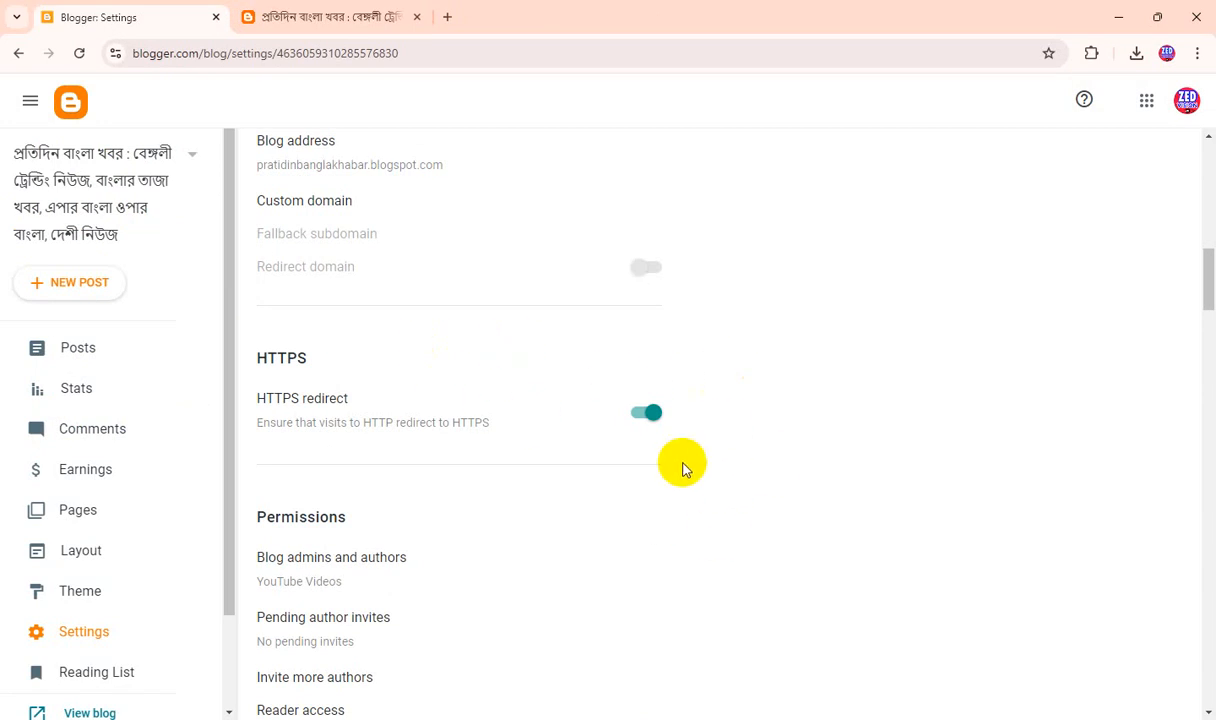
scroll(683, 470, "down", 7)
left_click(649, 495)
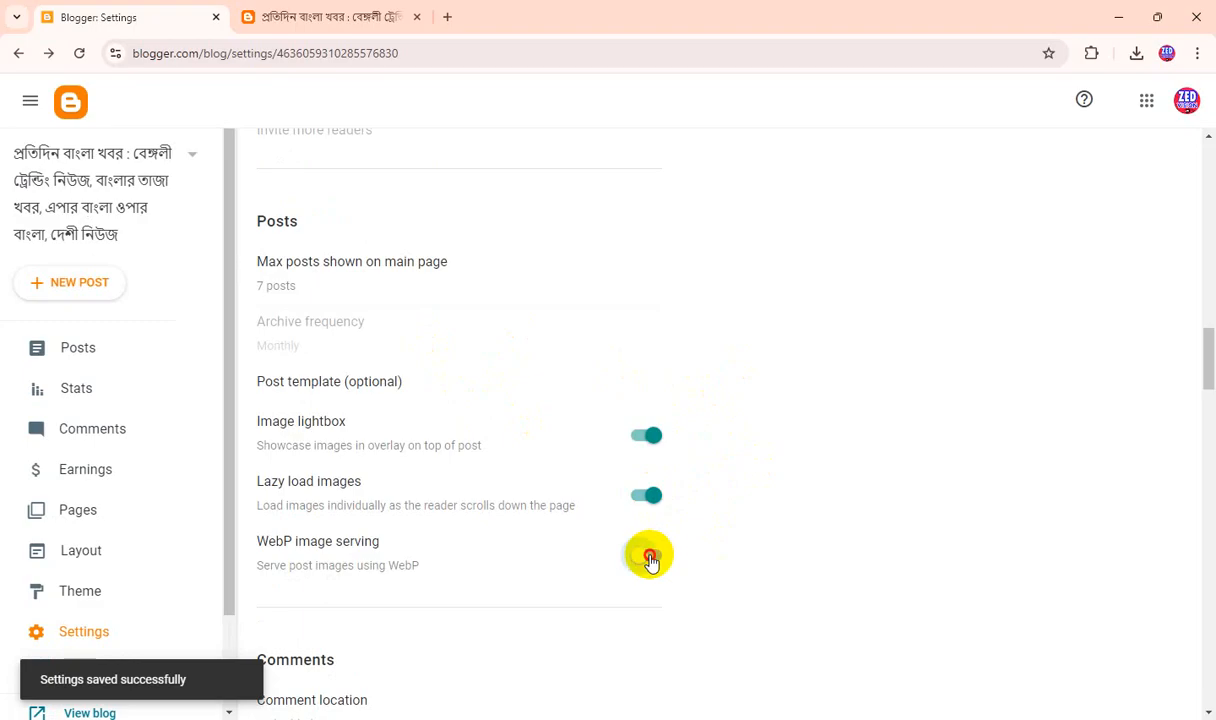
left_click(650, 558)
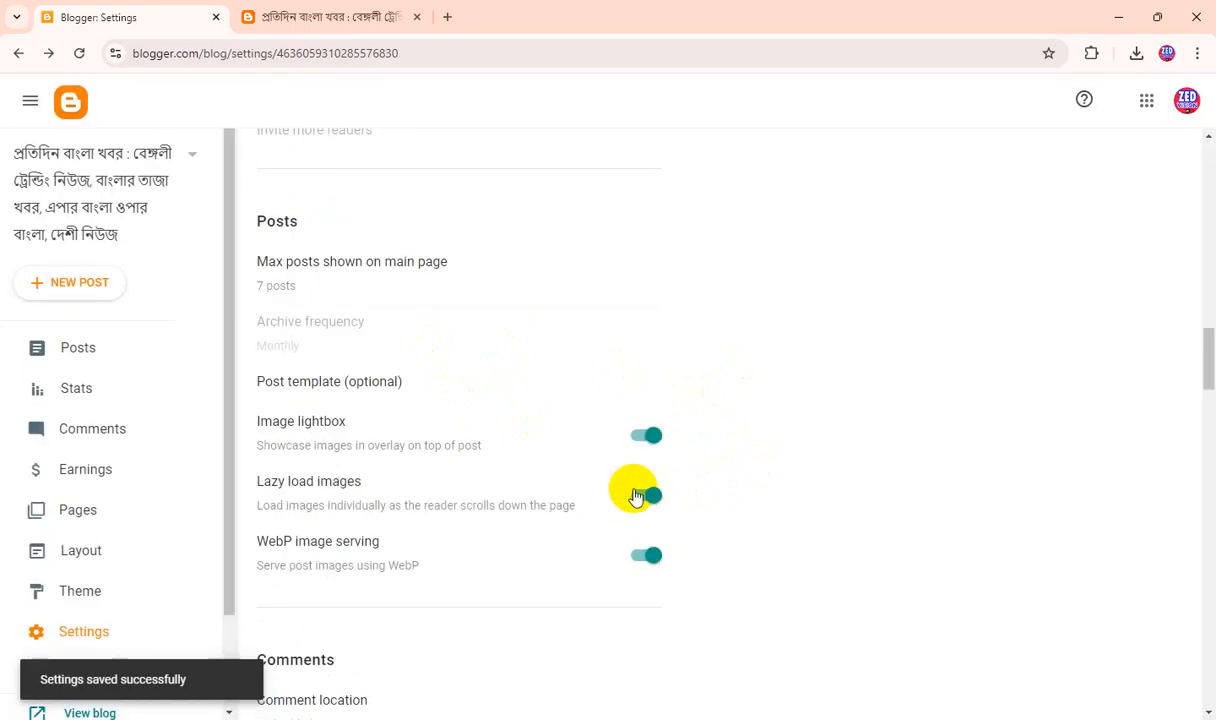
scroll(636, 497, "down", 10)
Reload the live blog to review its home page, and open the blog's posts list in Blogger.
left_click(331, 17)
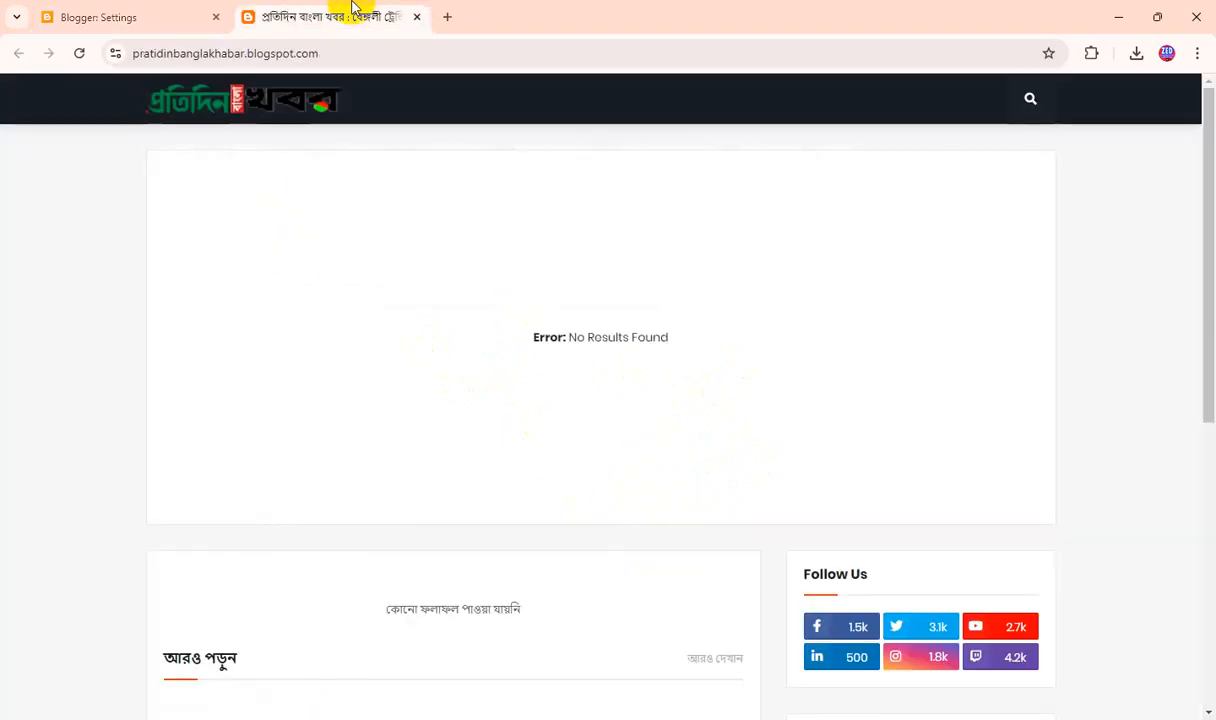
left_click(80, 53)
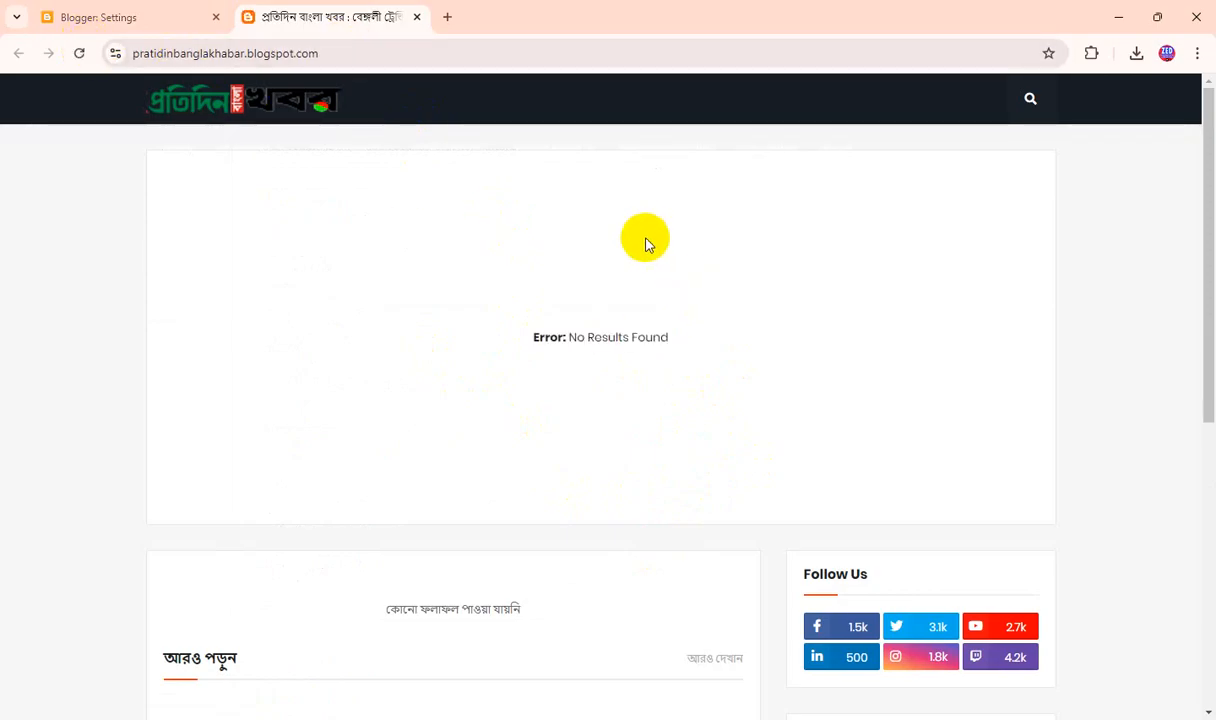
scroll(520, 378, "down", 4)
scroll(524, 375, "up", 2)
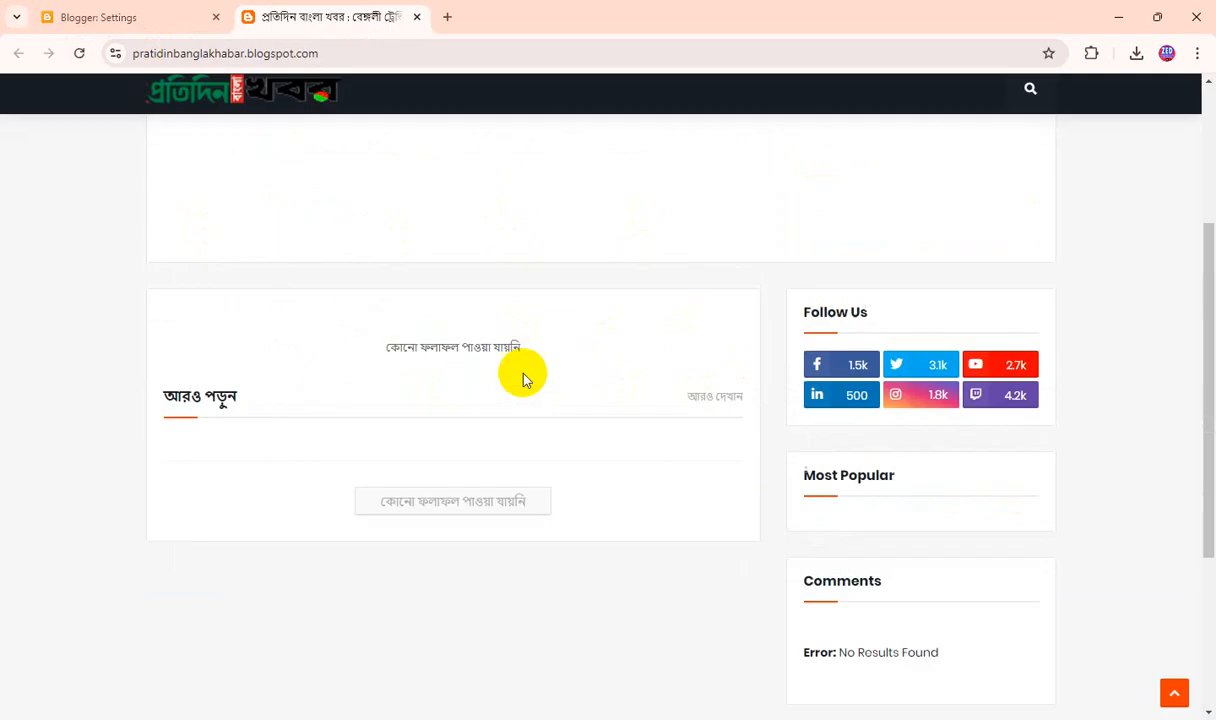
scroll(523, 378, "up", 3)
left_click(103, 15)
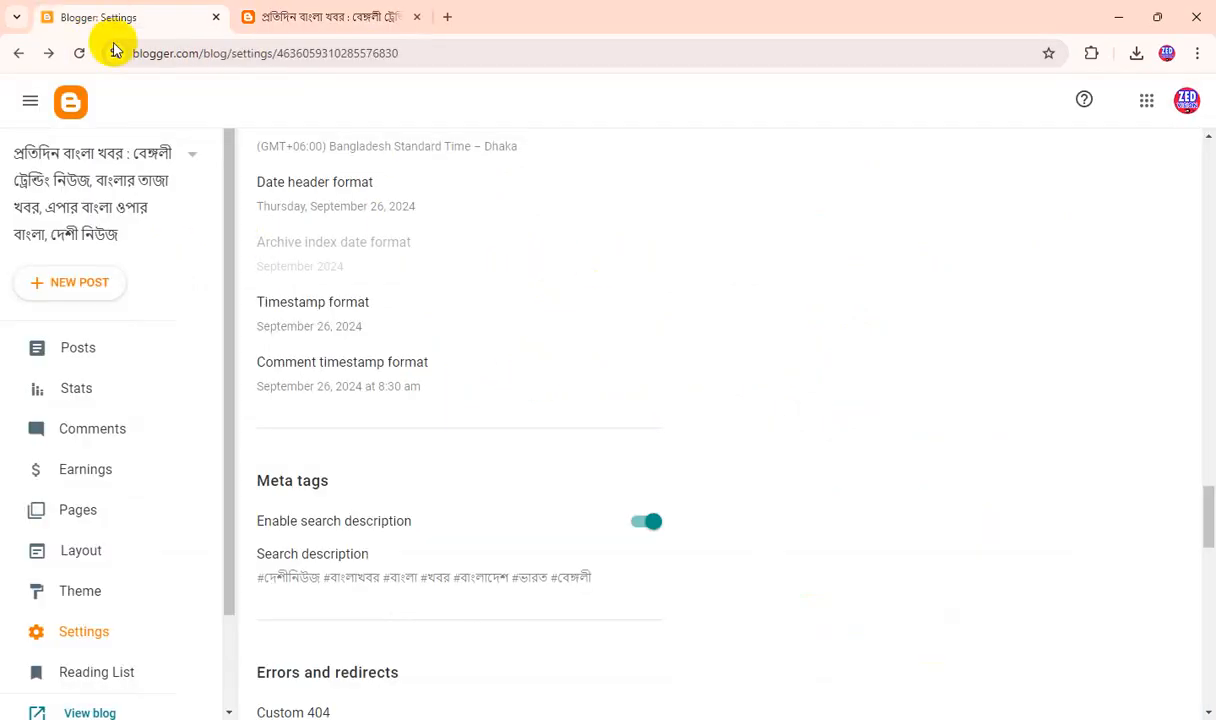
left_click(66, 347)
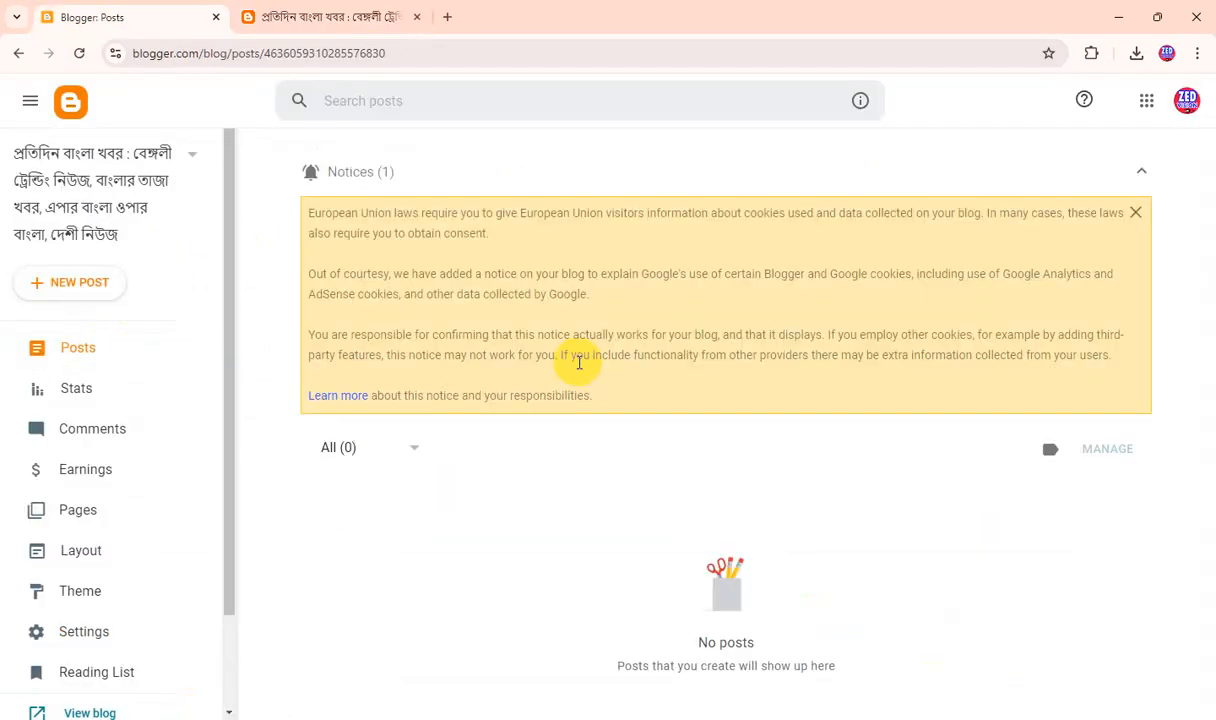
Return to the live blog, open its RTL Version from the footer menu, and examine the page from header to footer.
left_click(292, 16)
scroll(626, 340, "down", 5)
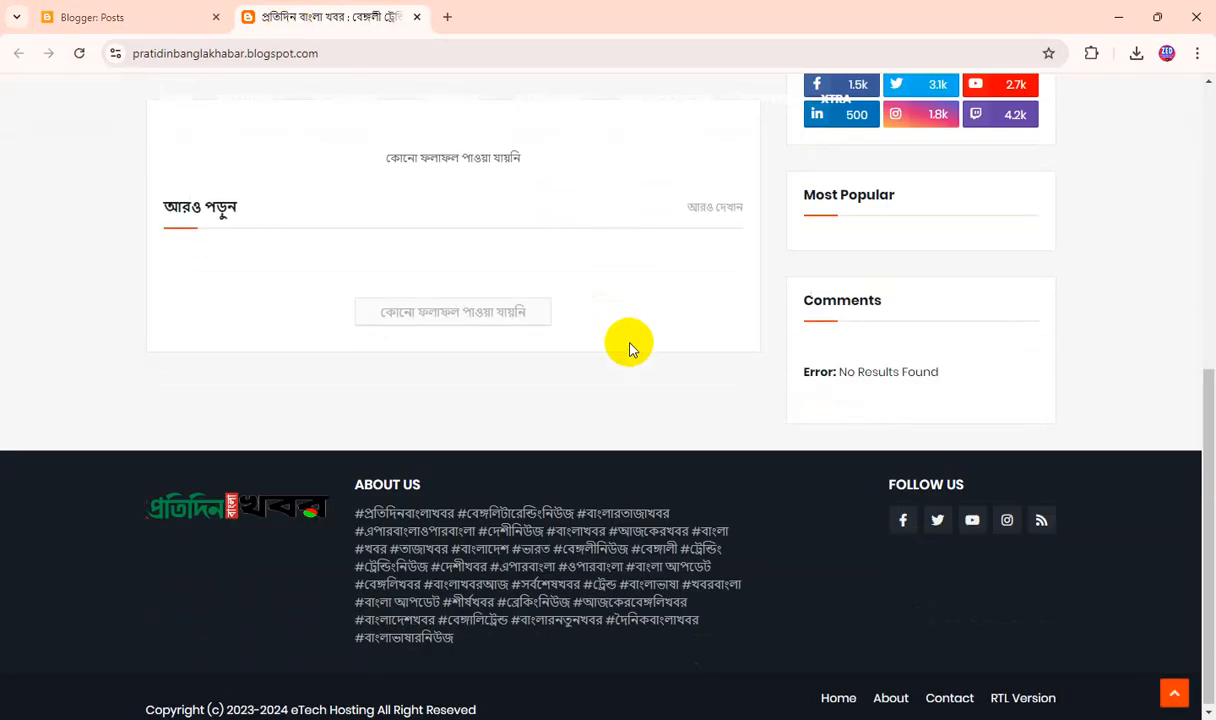
scroll(629, 349, "up", 3)
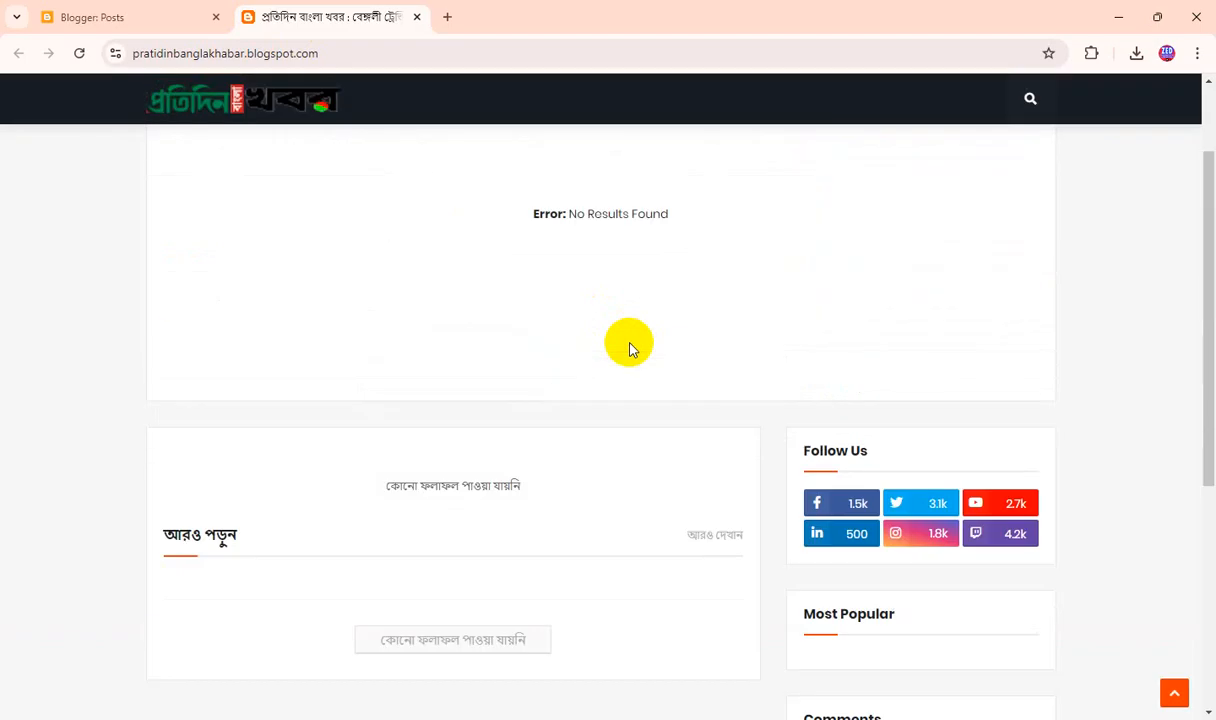
scroll(629, 349, "down", 4)
left_click(1025, 694)
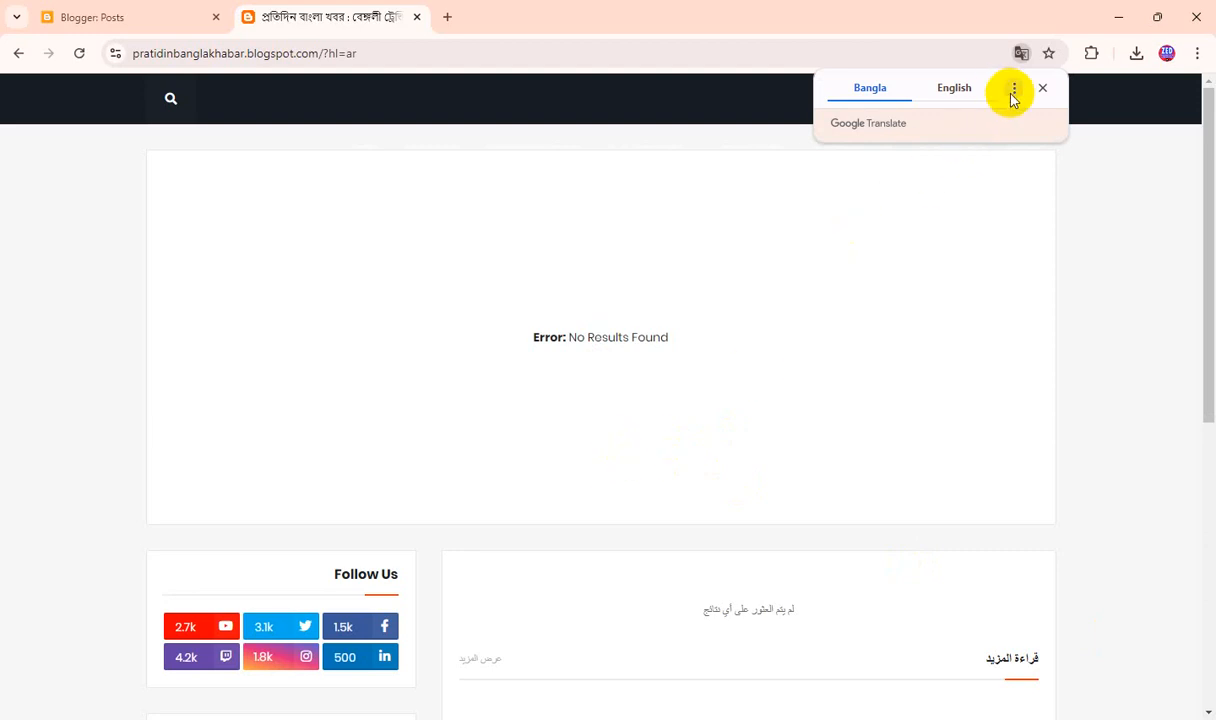
scroll(901, 489, "down", 5)
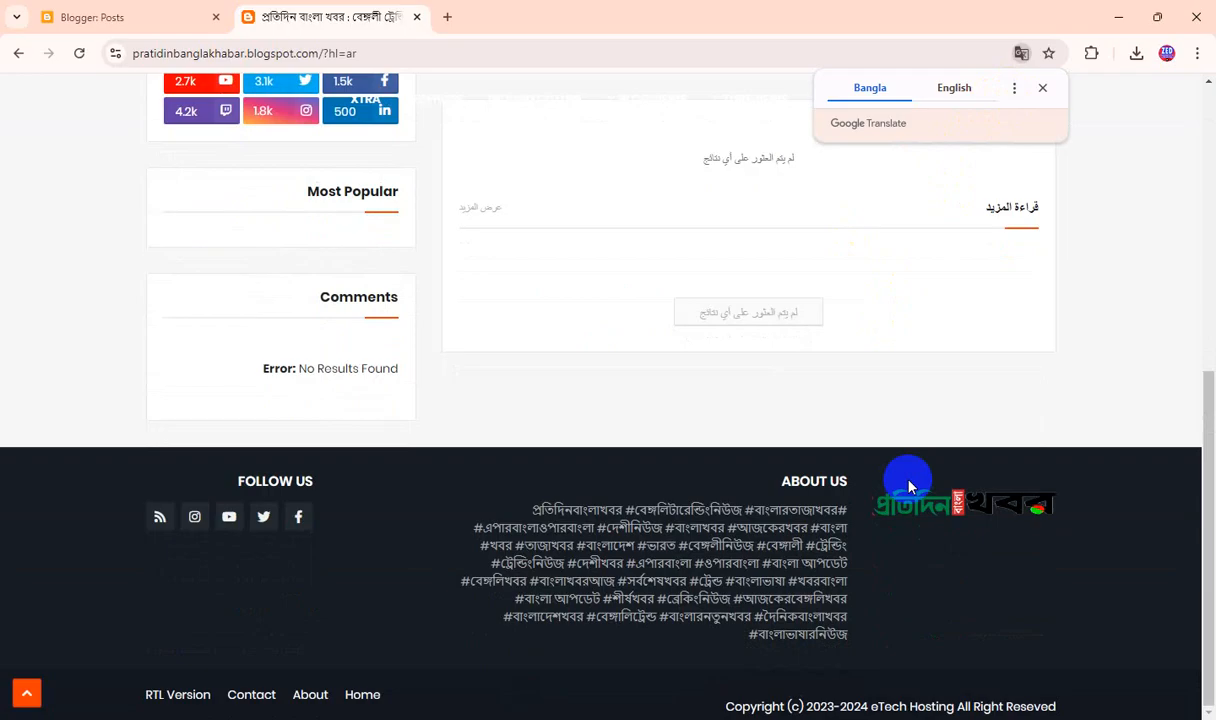
scroll(909, 487, "up", 5)
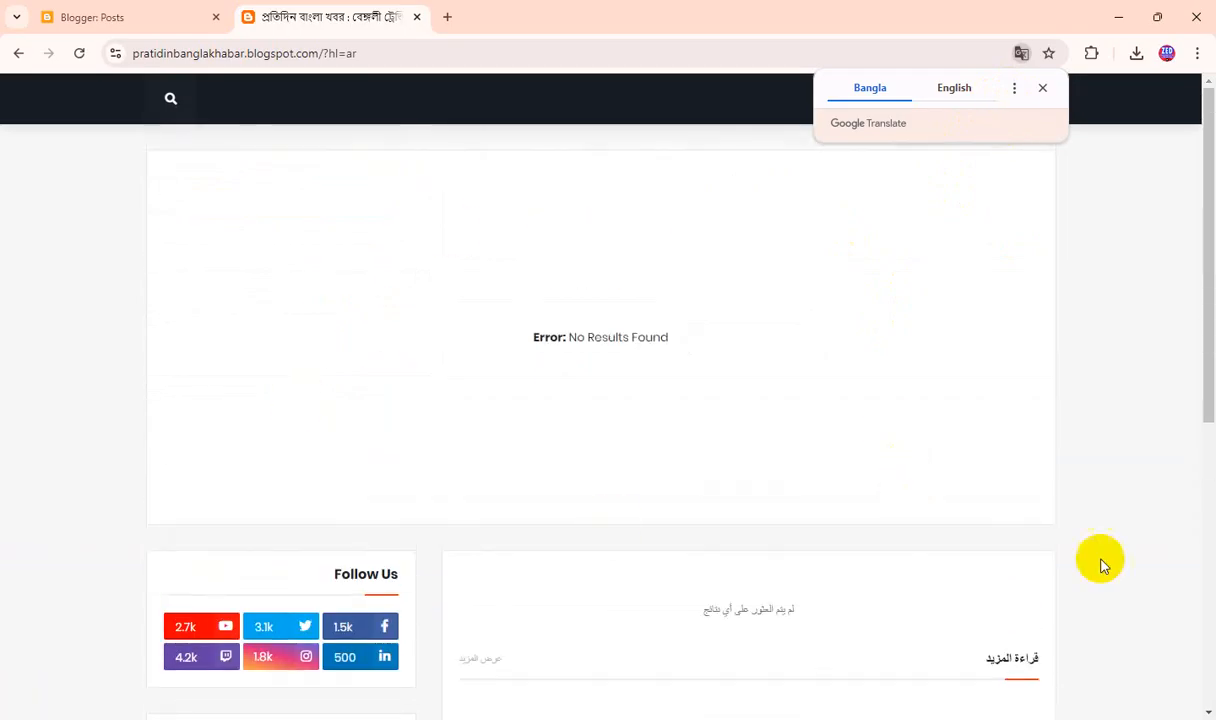
scroll(1090, 600, "down", 5)
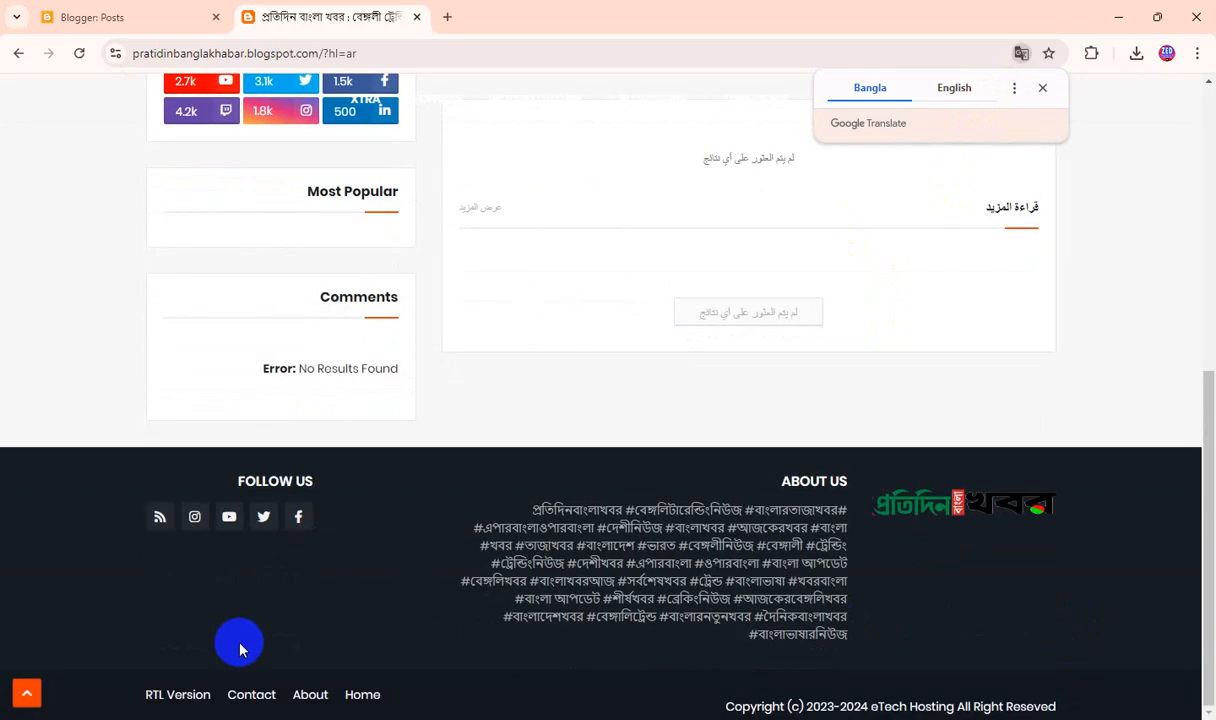
left_click(150, 694)
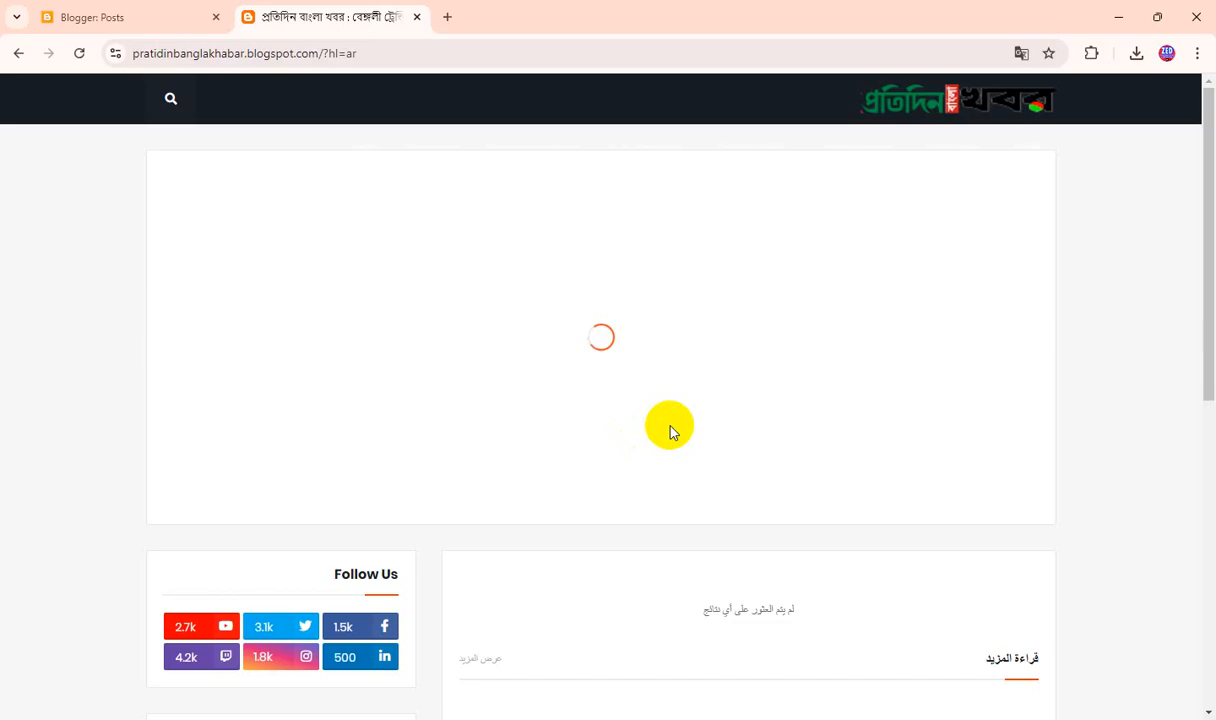